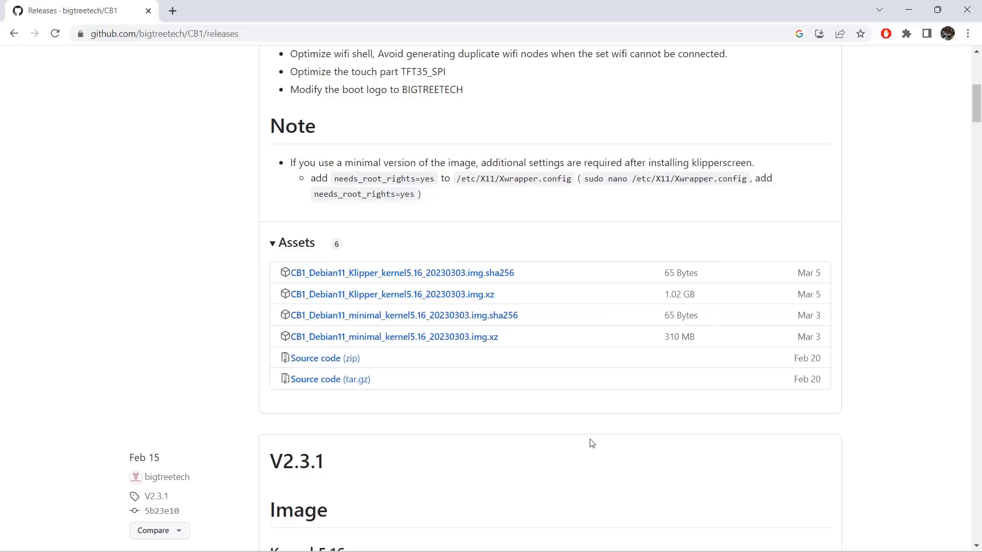
Download CB1_Debian11_Klipper_kernel5.16_20230303.img.xz from the CB1 releases and choose it as the custom image in Raspberry Pi Imager.
left_click(471, 295)
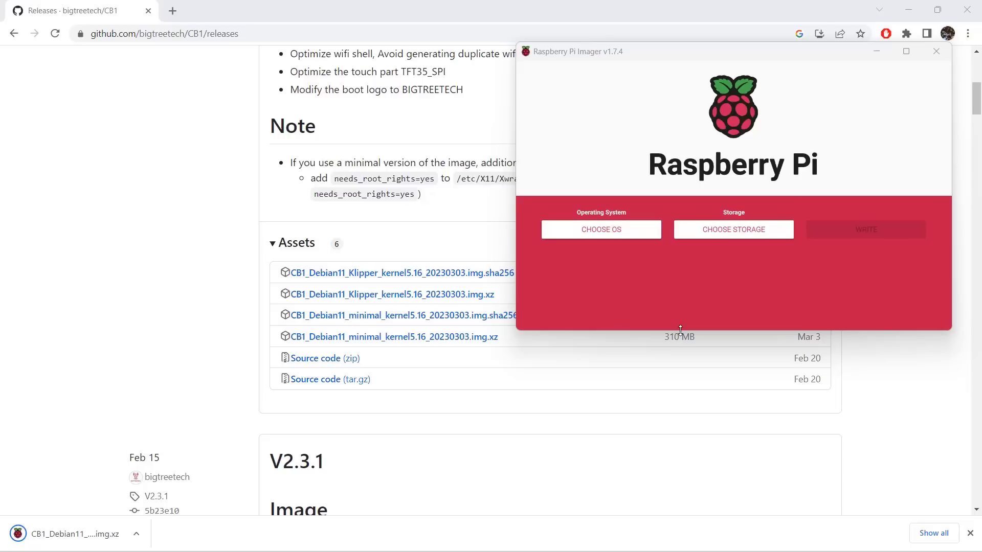
left_click(625, 230)
scroll(690, 254, "down", 3)
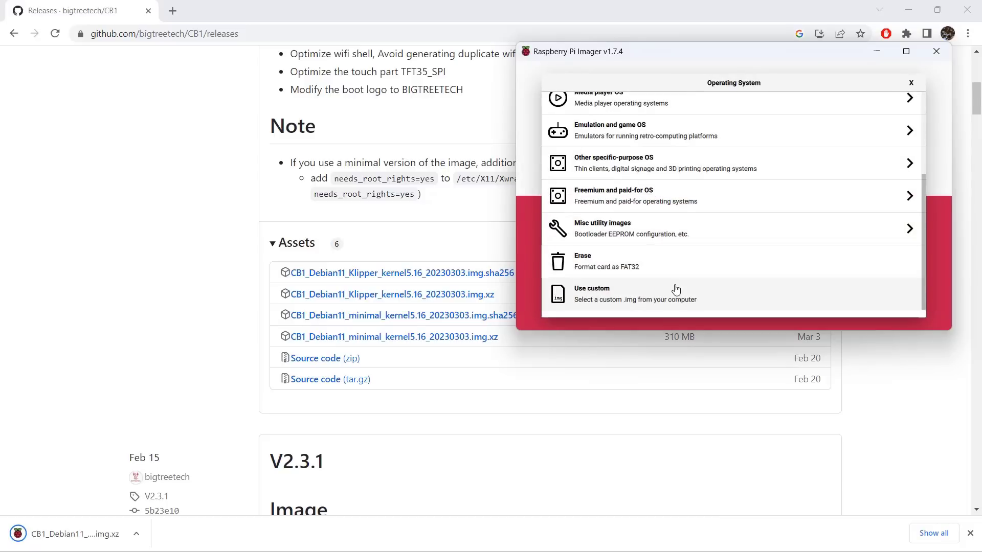
left_click(673, 287)
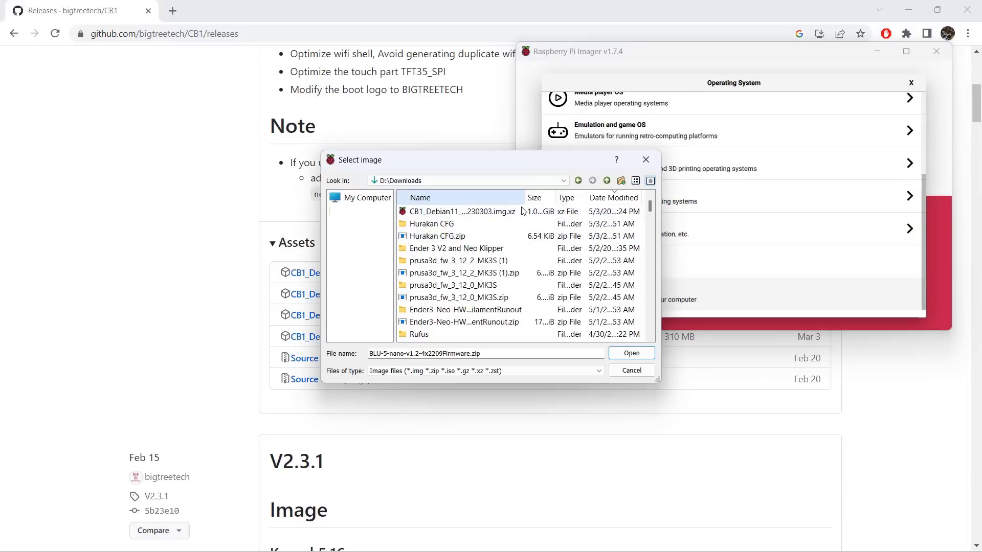
double_click(507, 213)
Select the 63.8 GB Transcend USB device as storage and write the image to it, confirming the overwrite.
left_click(821, 240)
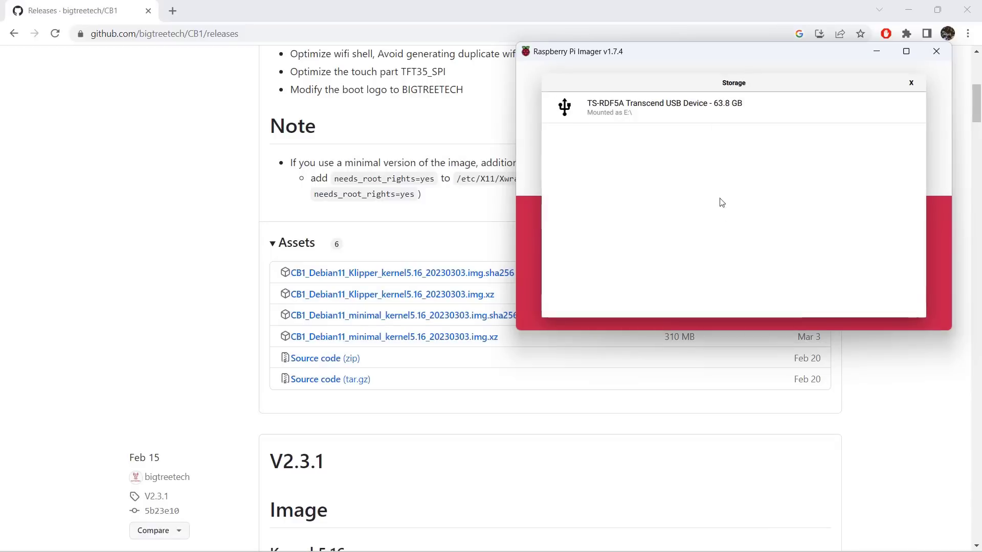
left_click(706, 115)
left_click(890, 245)
left_click(743, 228)
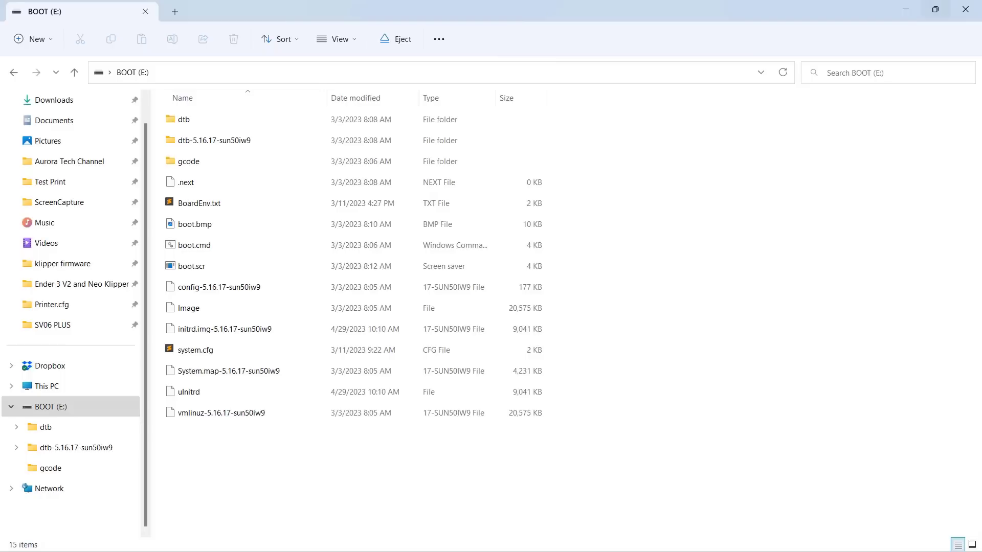
Open system.cfg from the BOOT (E:) drive, uncomment the WIFI_SSID line and set its value to "YourSSID".
double_click(214, 351)
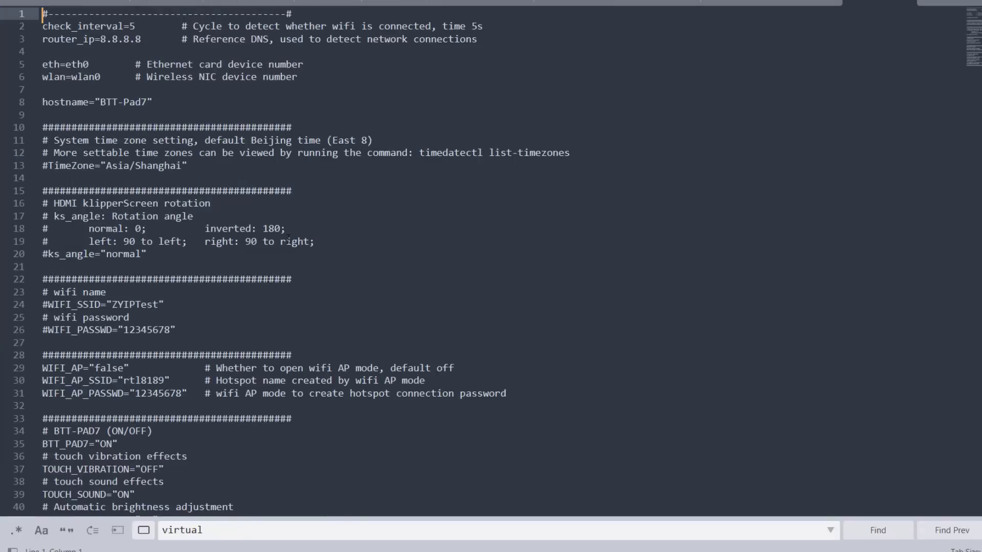
left_click(221, 299)
key("Left")
key("ctrl+shift+Left")
key("Home")
key("Delete")
key("End")
key("Left")
key("ctrl+shift+Left")
type("Your")
type("SSID")
Uncomment the WIFI_PASSWD line in system.cfg and enter the Wi-Fi password as its value.
key("Down")
key("Down")
key("Home")
key("Delete")
key("End")
key("Left")
key("ctrl+shift+Left")
type("YourPassword")
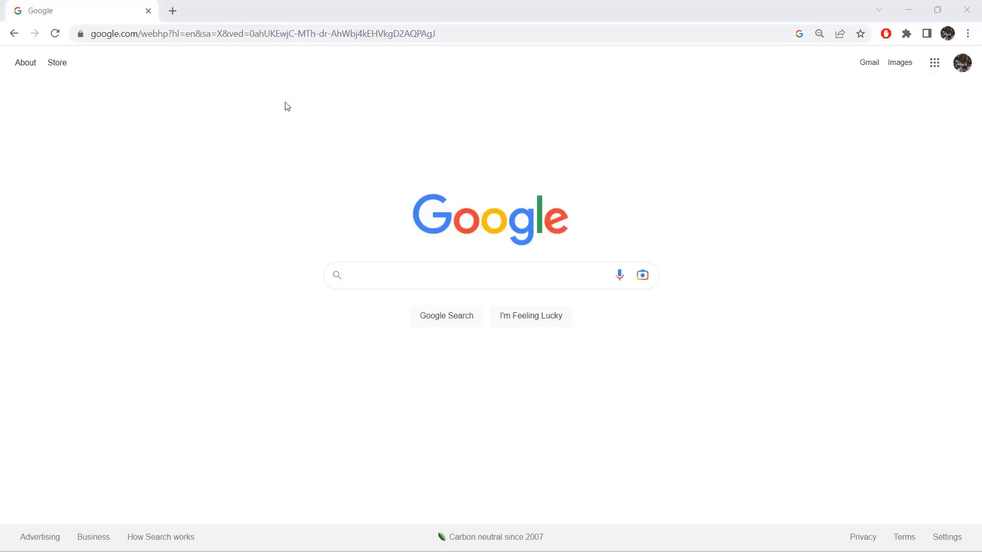
left_click(287, 34)
type("http://btt-cb1.local/")
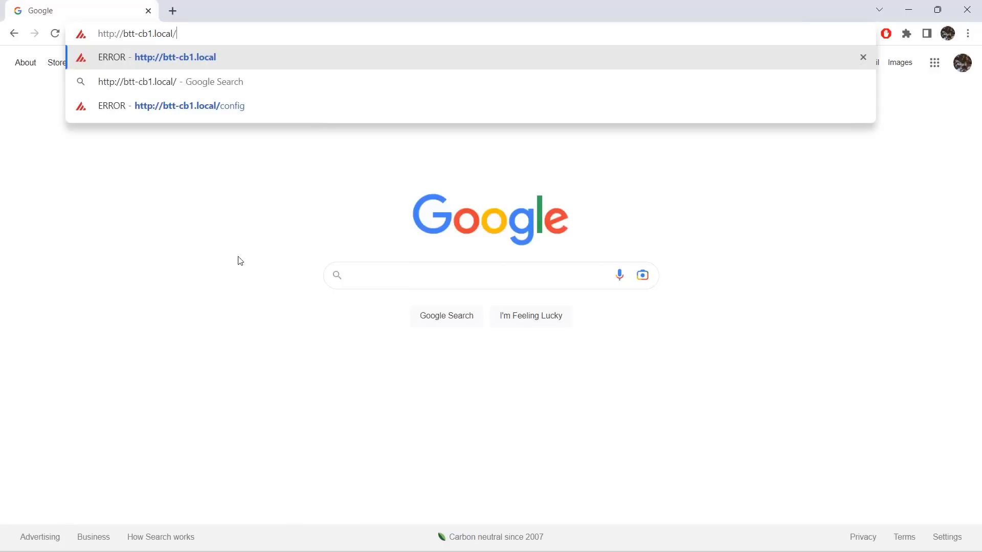
key("Return")
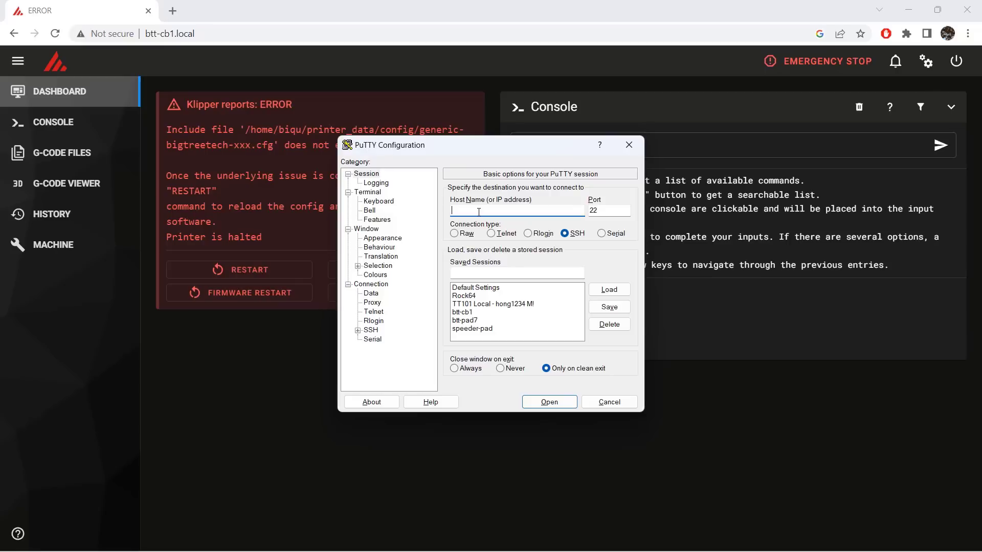
Connect to btt-cb1.local over SSH in PuTTY and log in as user biqu, entering the account password.
type("btt-cb1.local")
key("Return")
type("biqu")
key("Return")
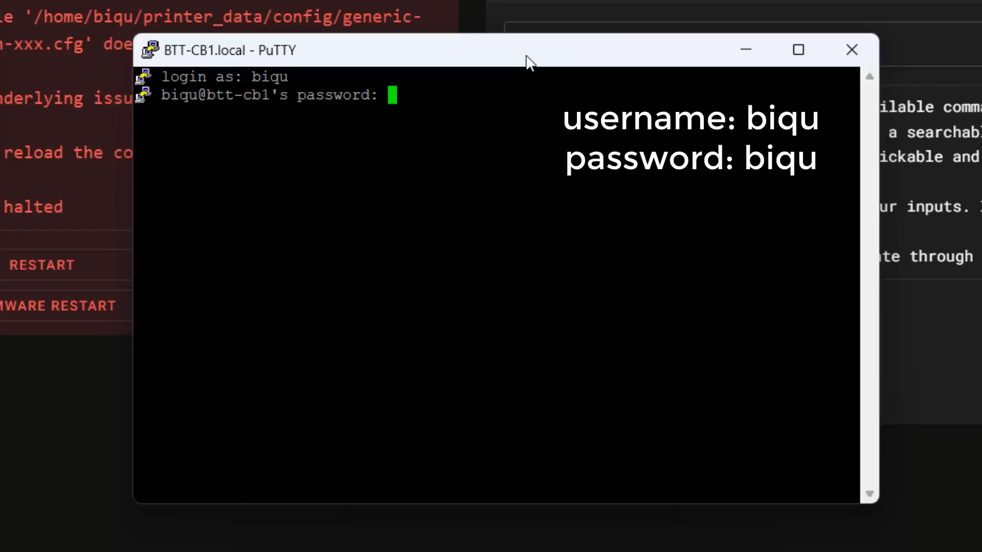
type("biqu")
key("Return")
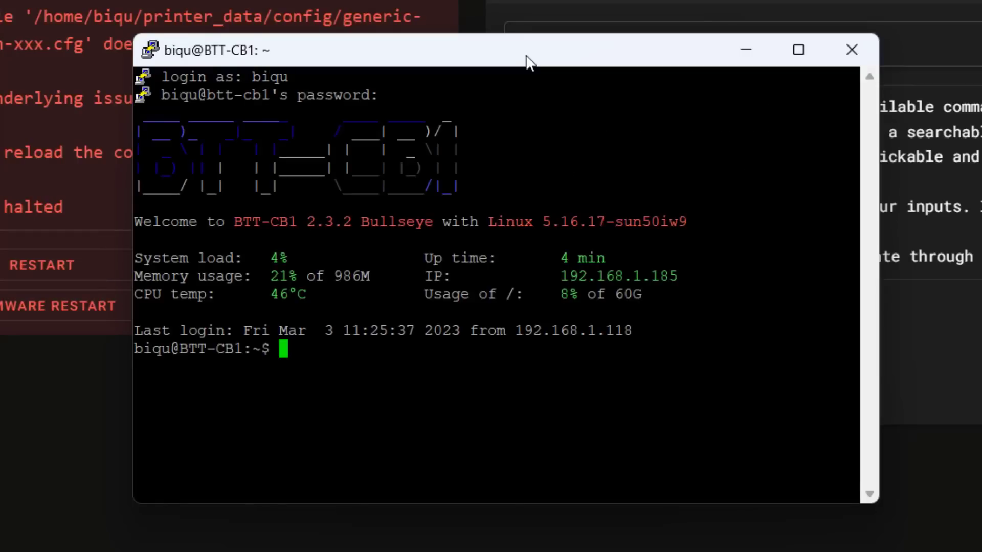
List the home directory with "ls -l" and install git by running "sudo apt-get install git -y".
type("ls -l")
key("Return")
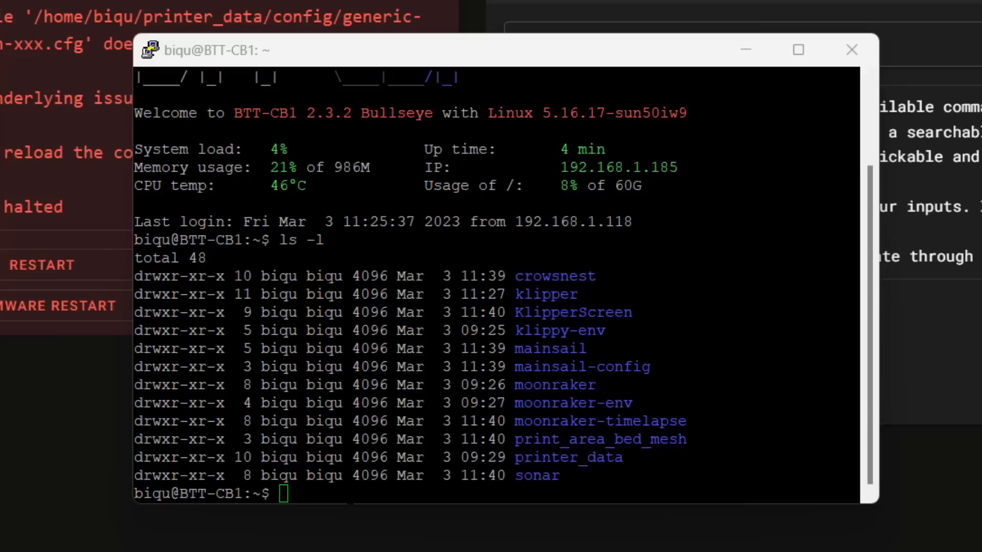
right_click(350, 501)
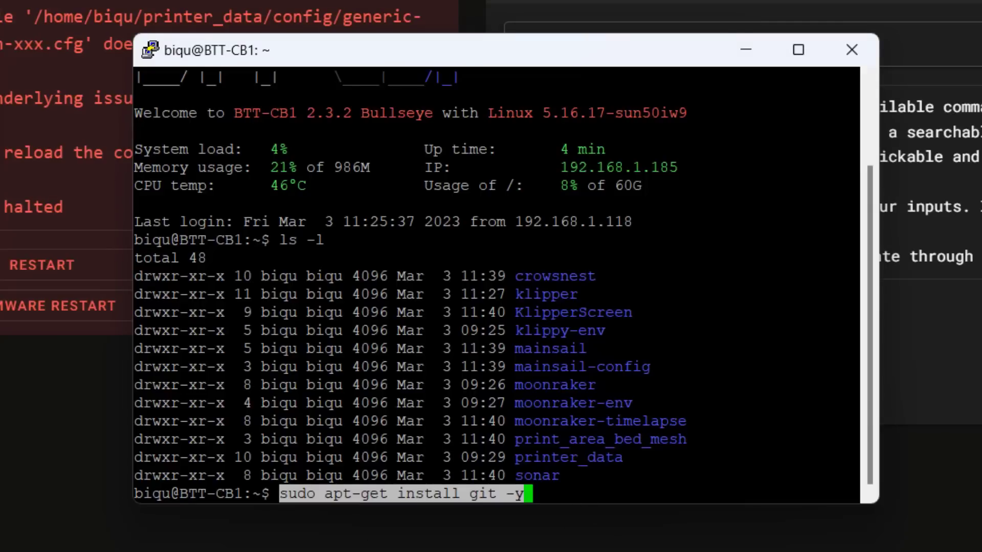
key("Return")
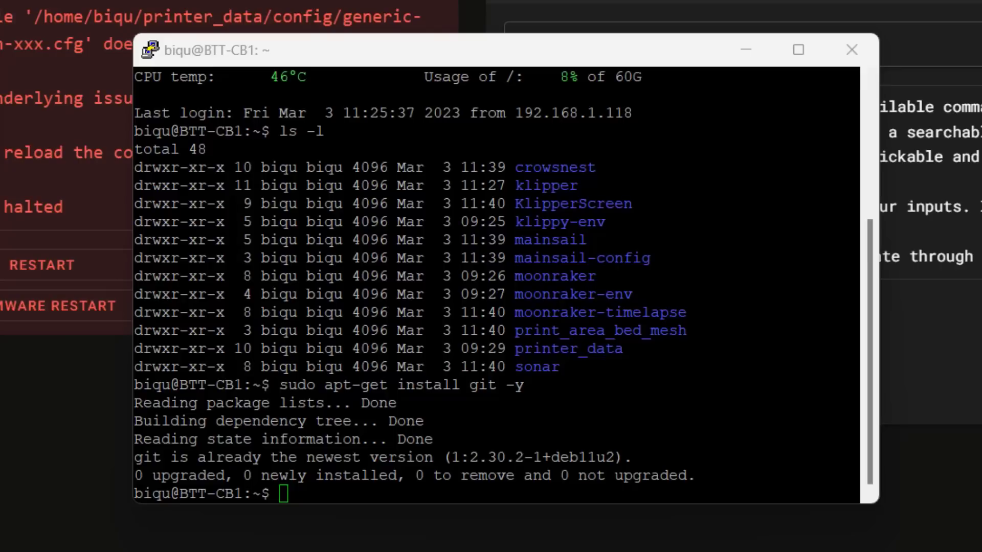
right_click(537, 460)
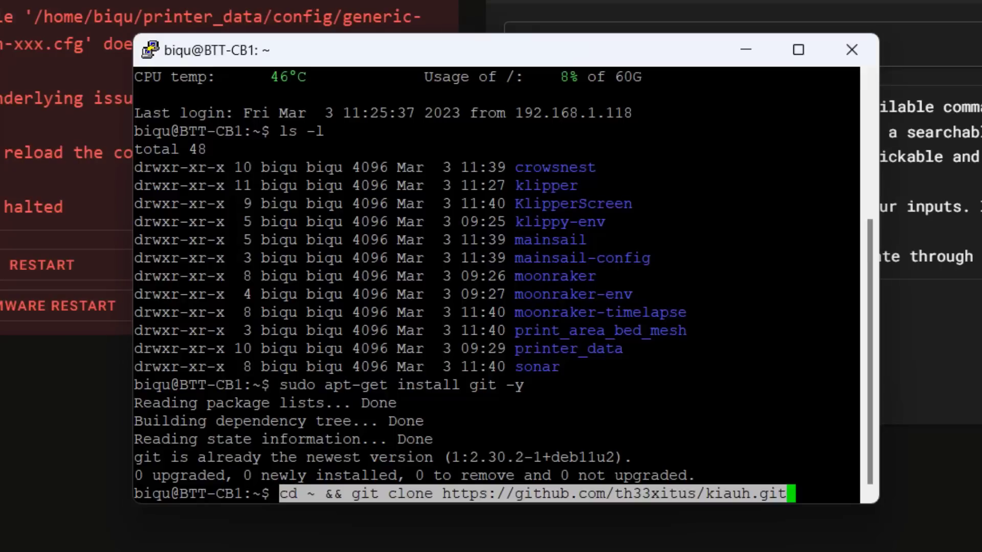
key("Return")
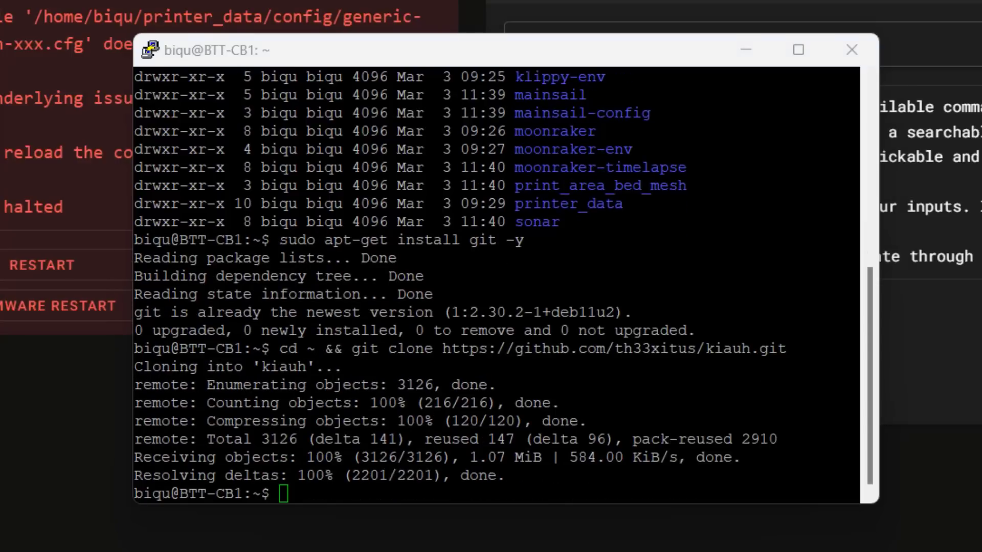
right_click(381, 495)
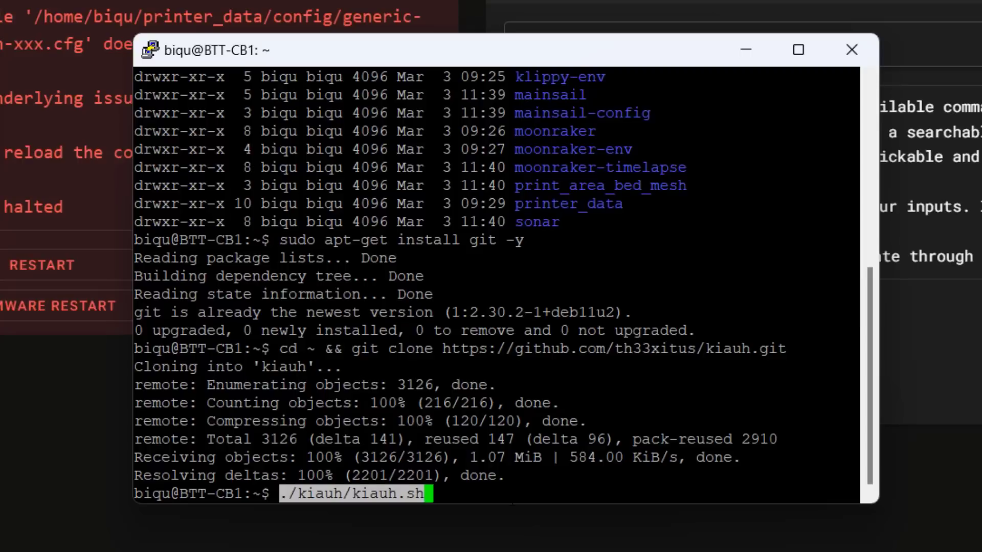
key("Return")
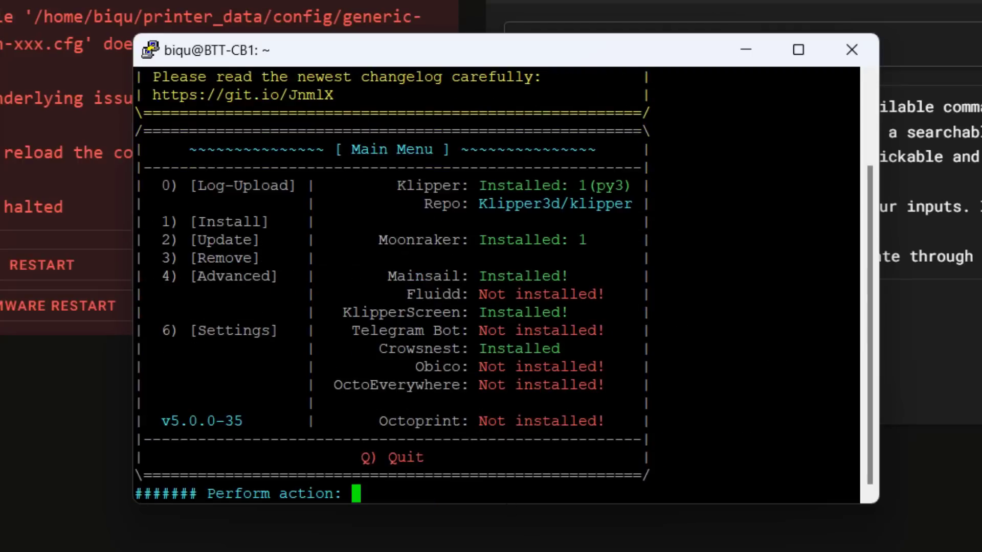
left_click_drag(594, 240, 583, 238)
left_click_drag(586, 188, 578, 188)
left_click(578, 187)
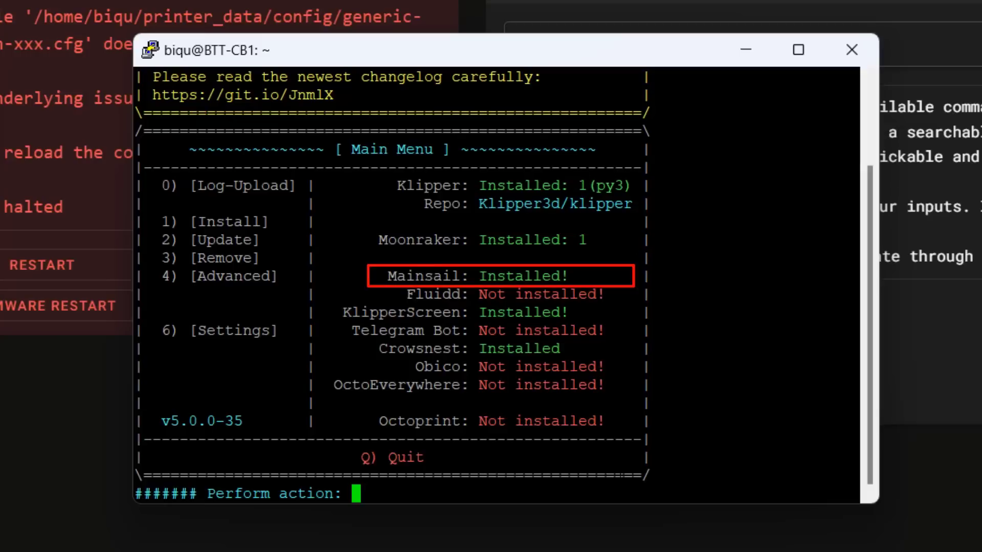
Remove Moonraker with KIAUH's Remove function and return to its main menu.
type("3")
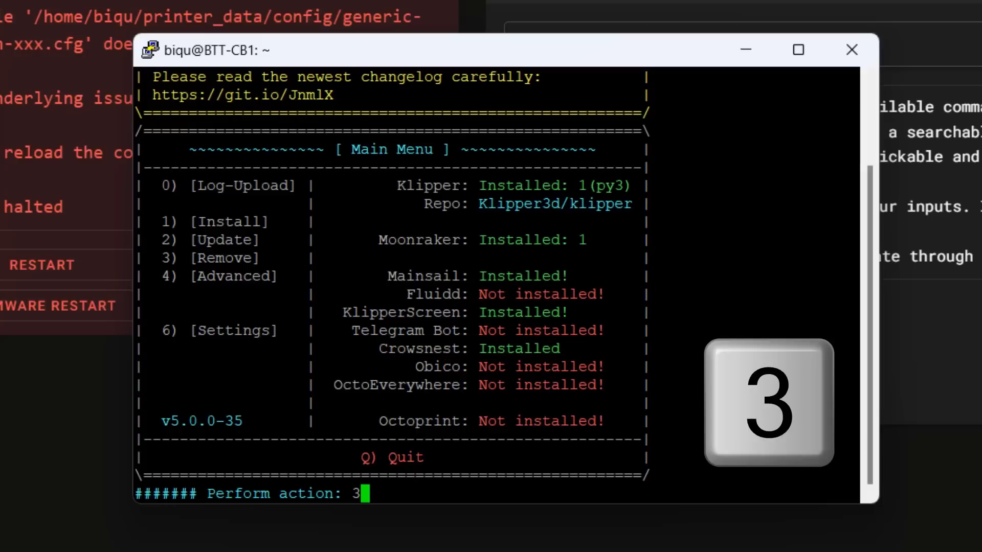
key("Return")
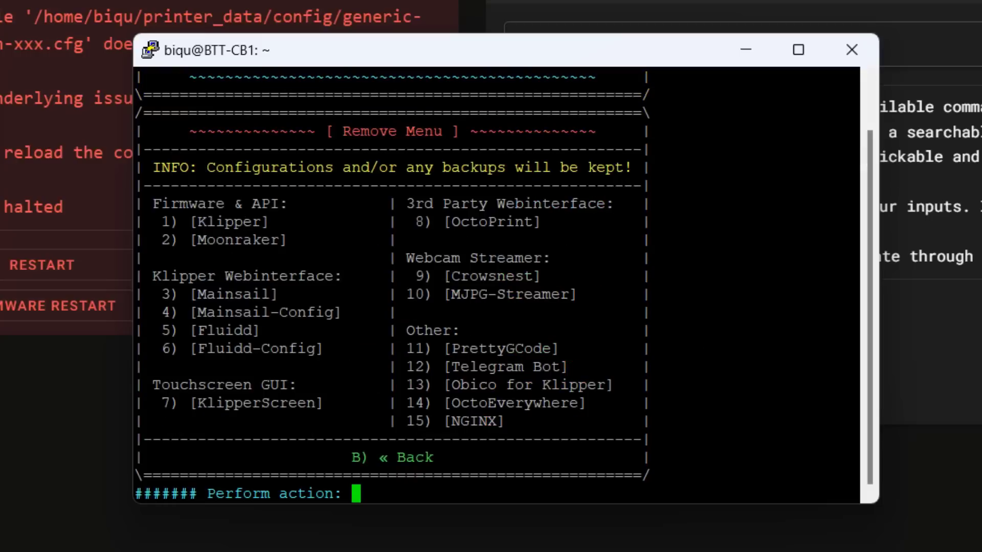
type("2")
key("Return")
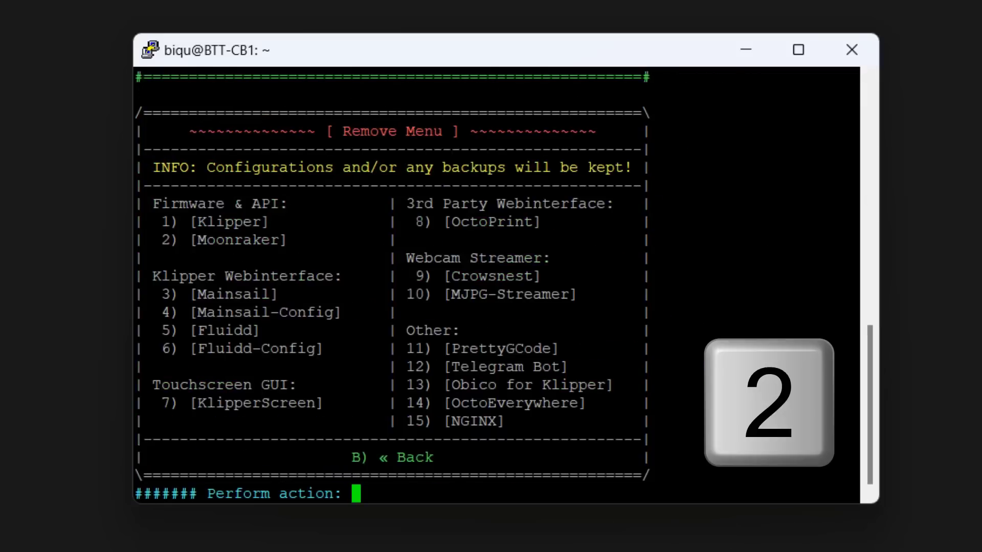
type("b")
key("Return")
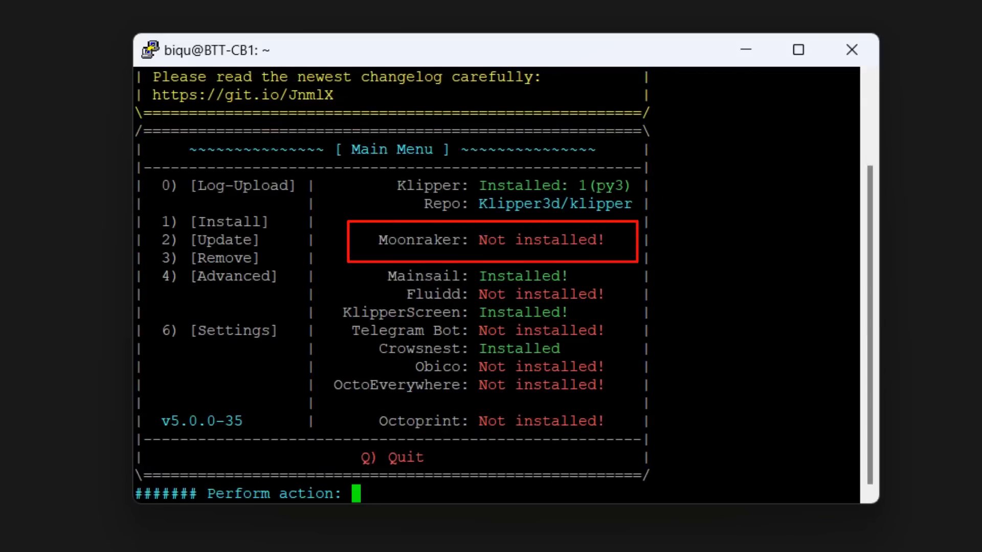
Remove the Klipper installation with KIAUH and go back to the main menu.
type("3")
key("Return")
type("1")
key("Return")
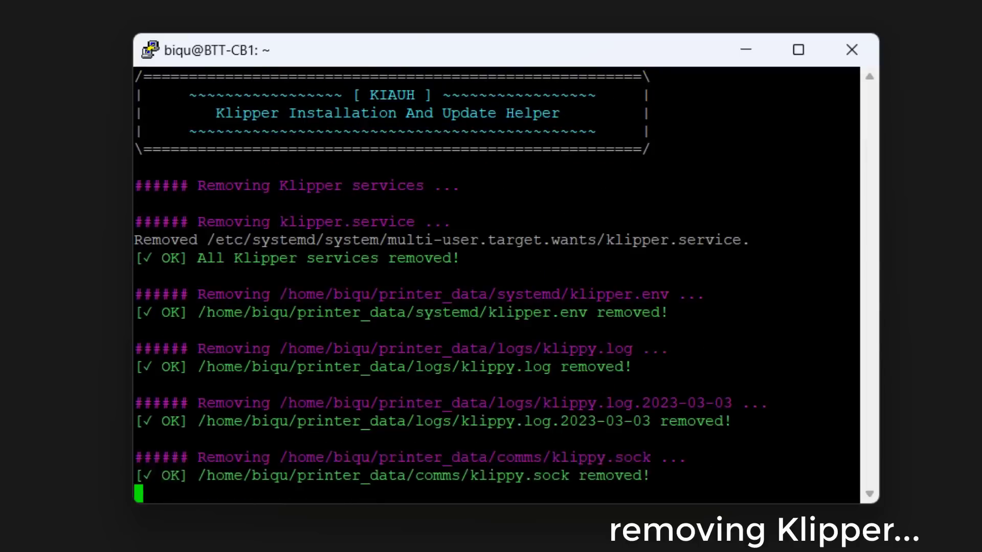
type("b")
key("Return")
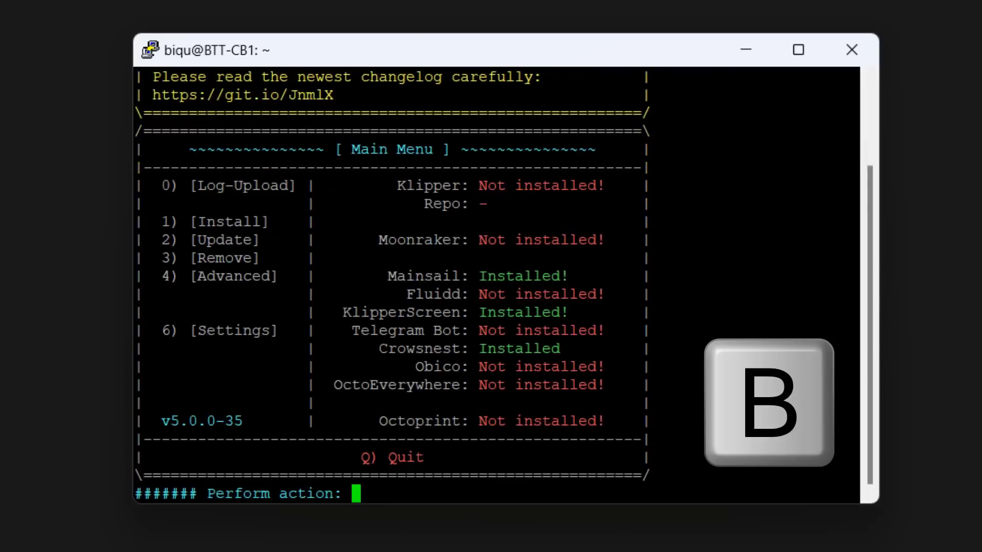
Remove the Mainsail web interface with KIAUH and go back to the main menu.
type("3")
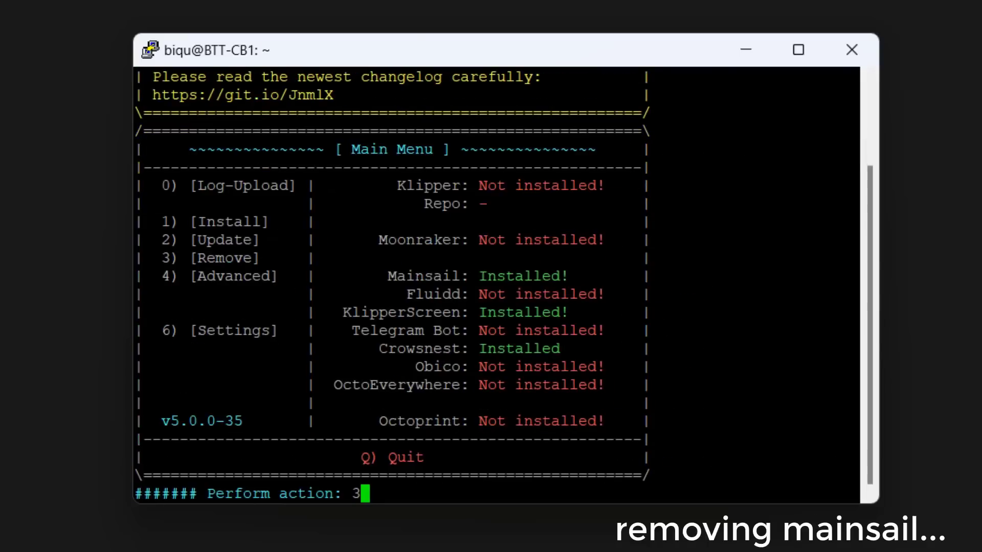
key("Return")
type("3")
key("Return")
type("b")
key("Return")
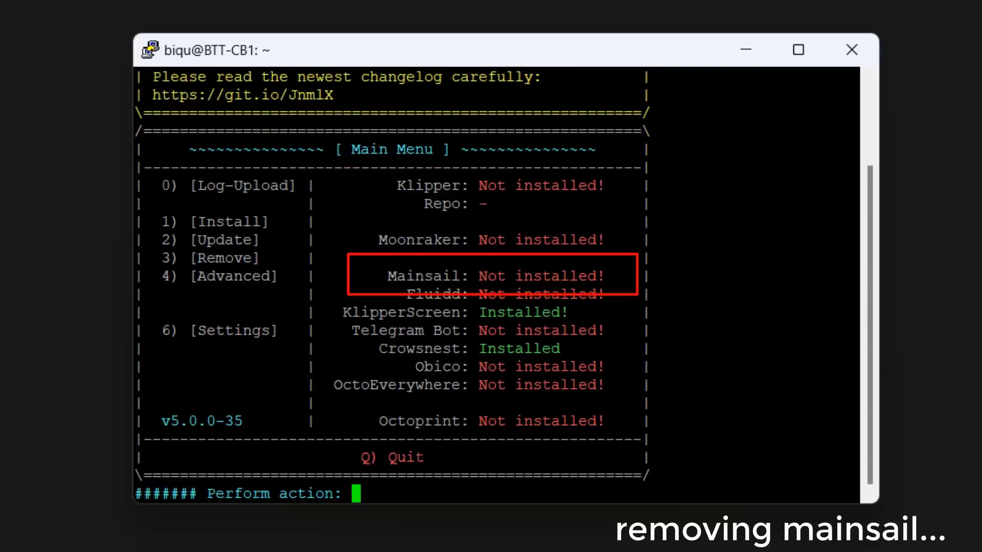
Remove the KlipperScreen touchscreen interface with KIAUH and go back to the main menu.
type("3")
key("Return")
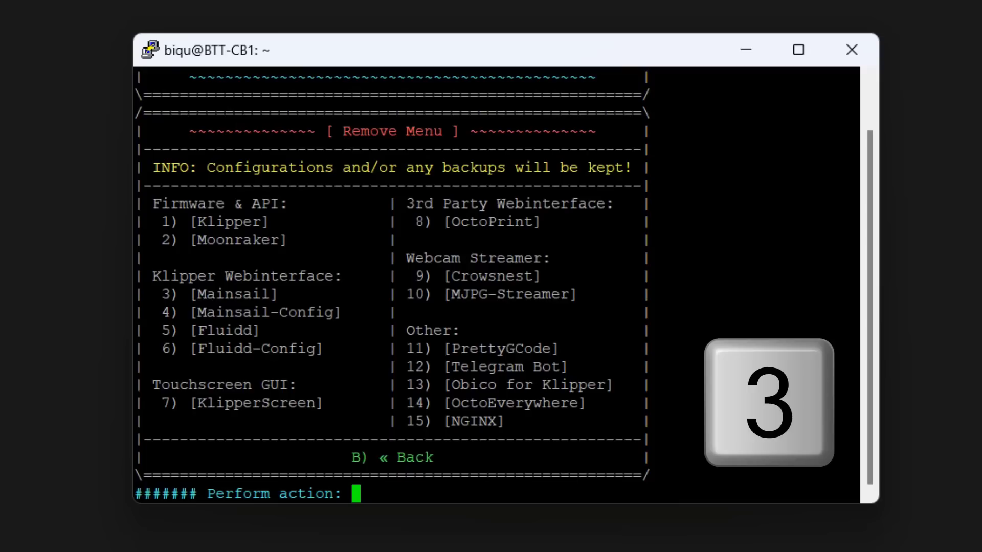
type("7")
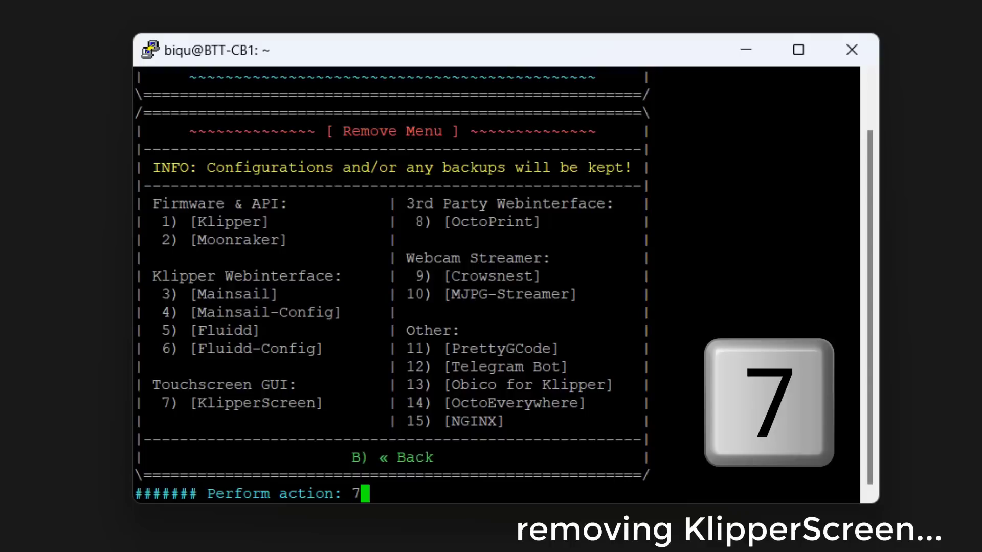
key("Return")
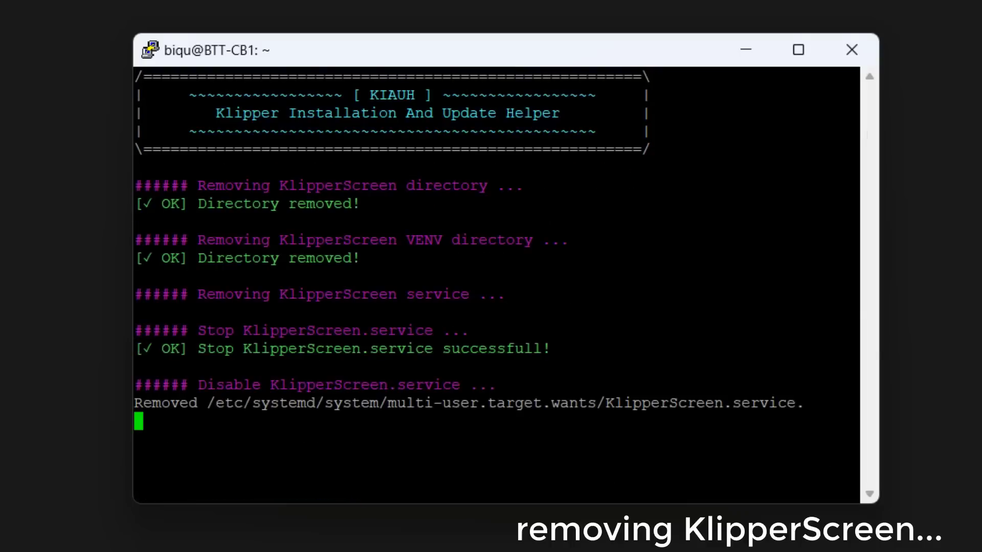
type("b")
key("Return")
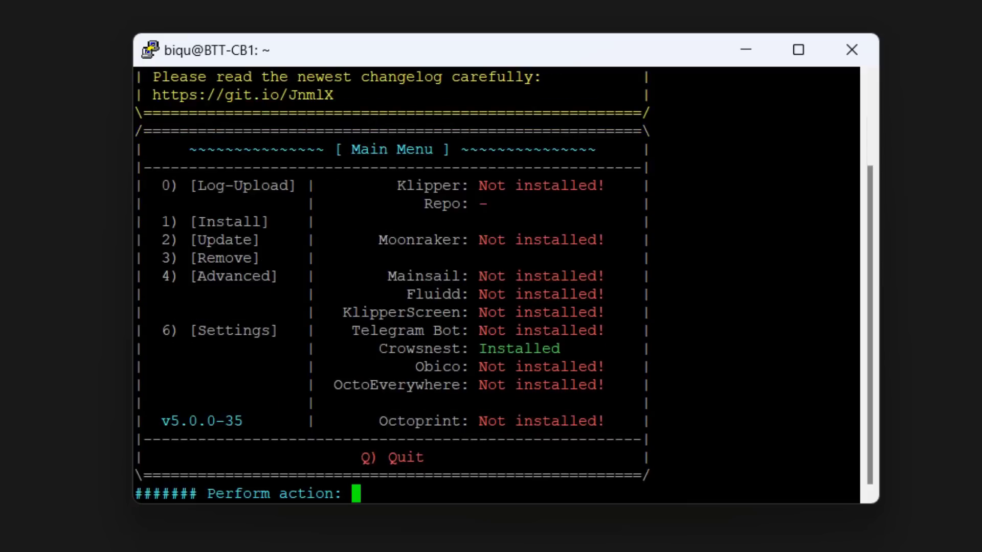
Remove the Crowsnest webcam streamer with KIAUH, answering y to its prompts, and go back to the main menu.
type("3")
key("Return")
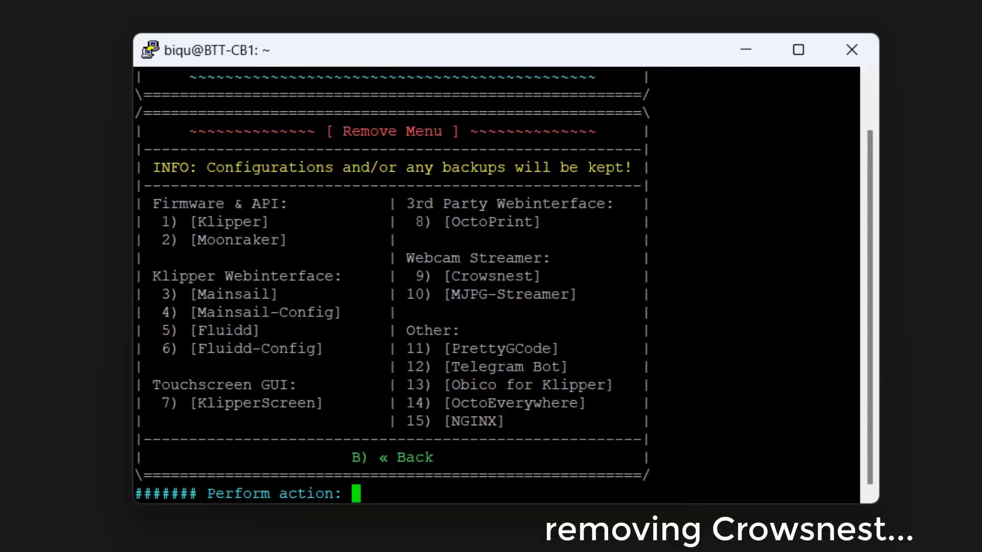
type("9")
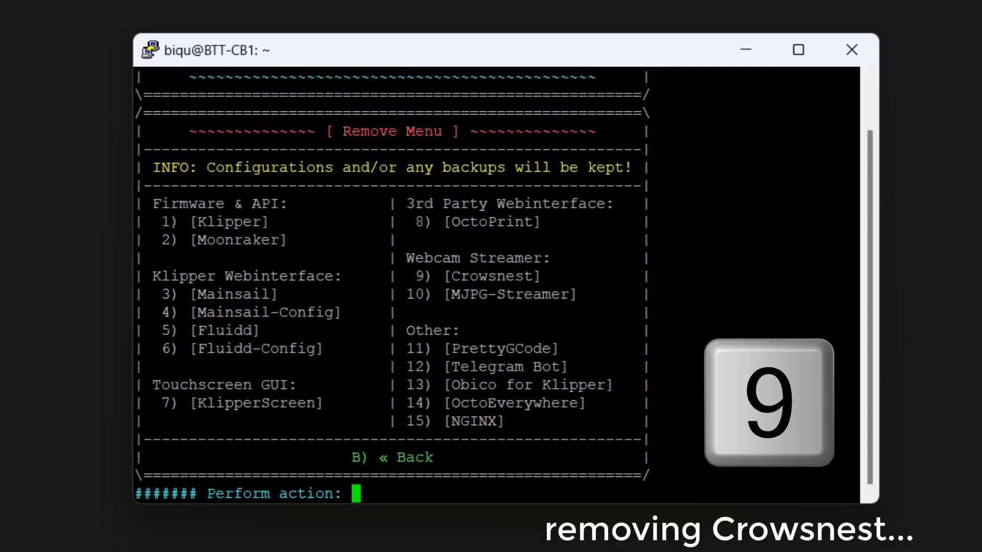
key("Return")
key("BackSpace")
type("y")
key("Return")
key("BackSpace")
type("y")
key("Return")
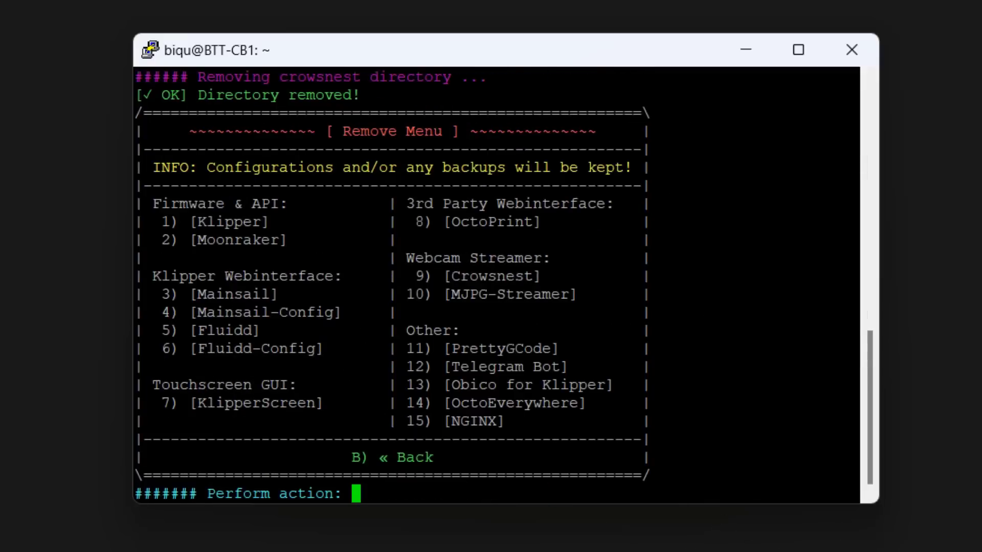
type("b")
key("Return")
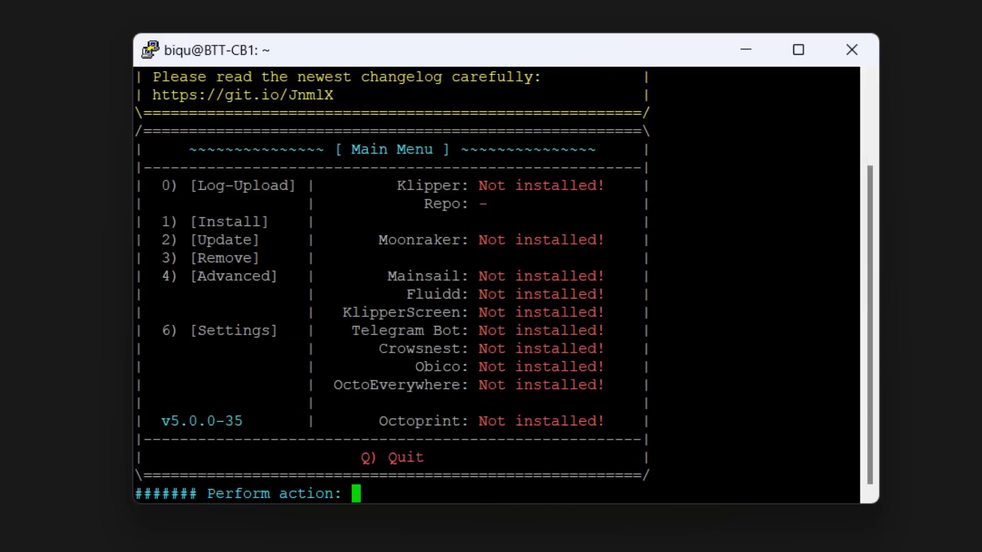
Start the Klipper installation in KIAUH with Python 3.x and 3 instances.
type("1")
key("Return")
type("1")
key("Return")
type("1")
key("Return")
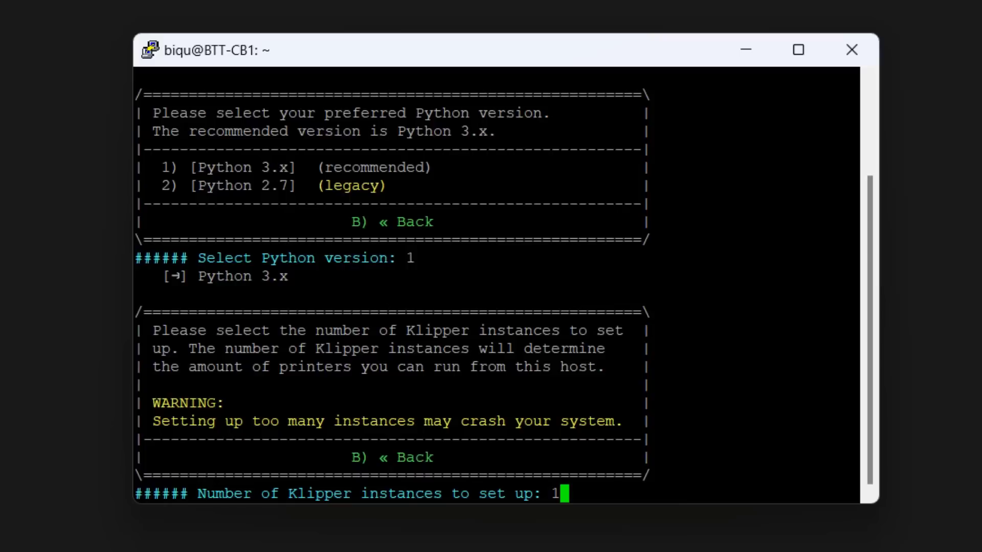
key("BackSpace")
type("3")
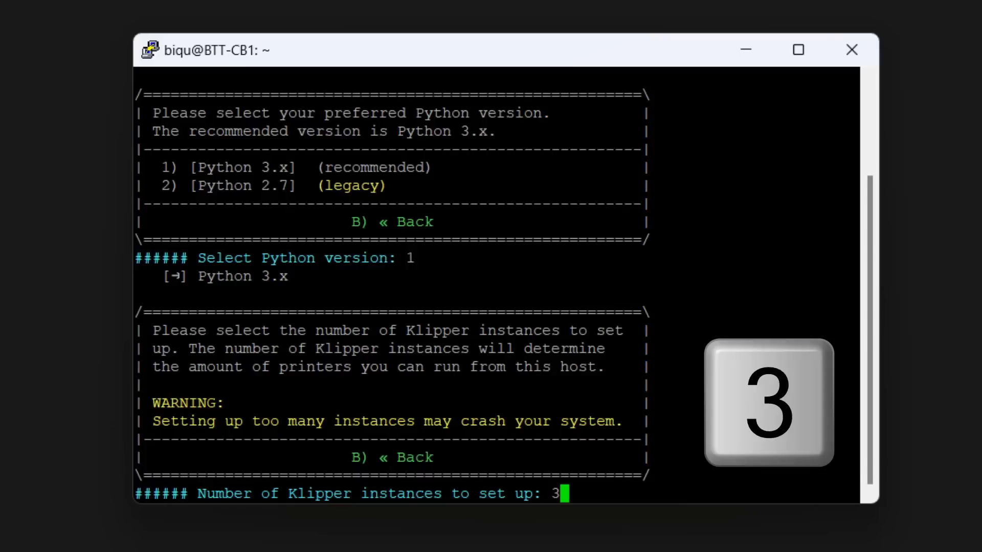
key("Return")
Assign the custom names PRINTER1, PRINTER2 and PRINTER3 to the Klipper instances, install them and return to the main menu.
type("y")
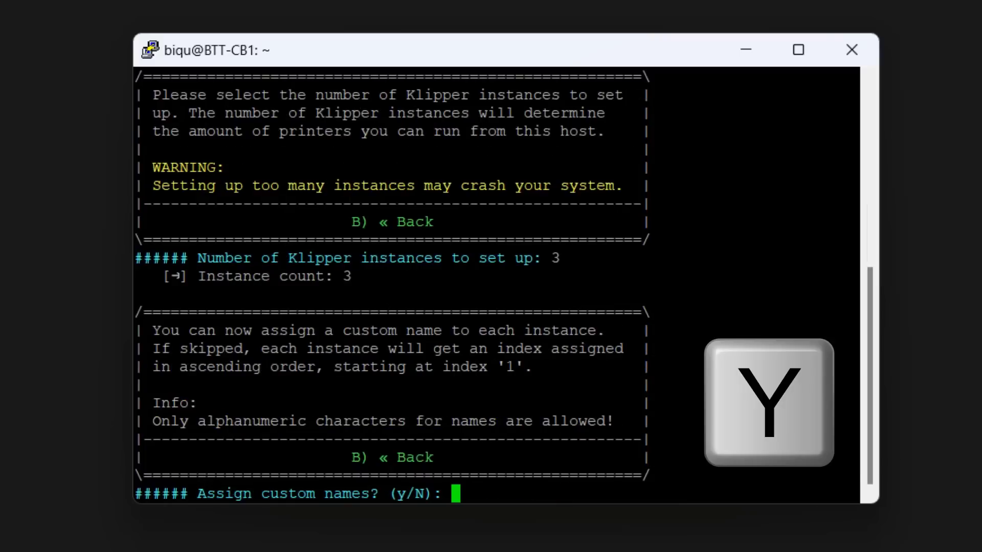
key("Return")
type("PRINTER1")
key("Return")
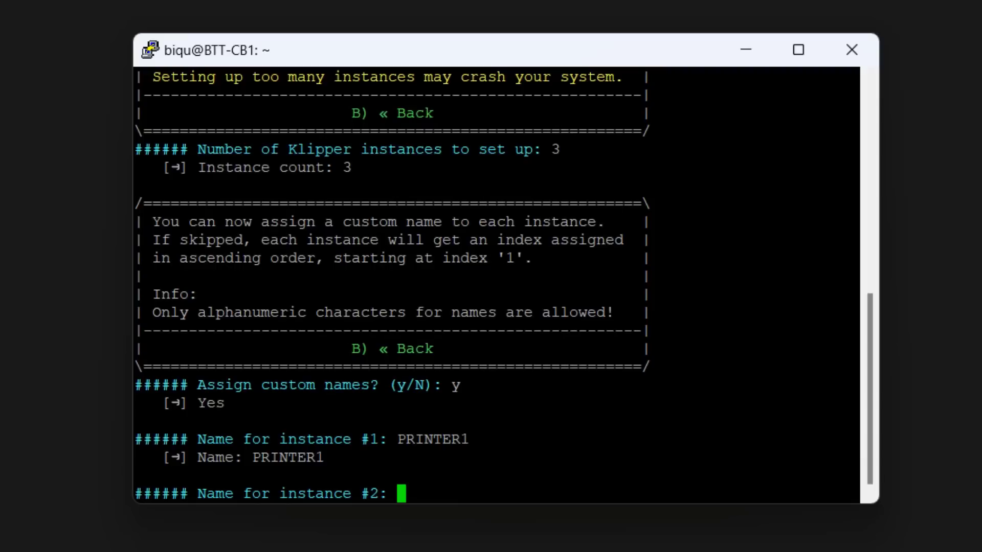
type("PRINTER2")
key("Return")
type("PRINTER3")
key("Return")
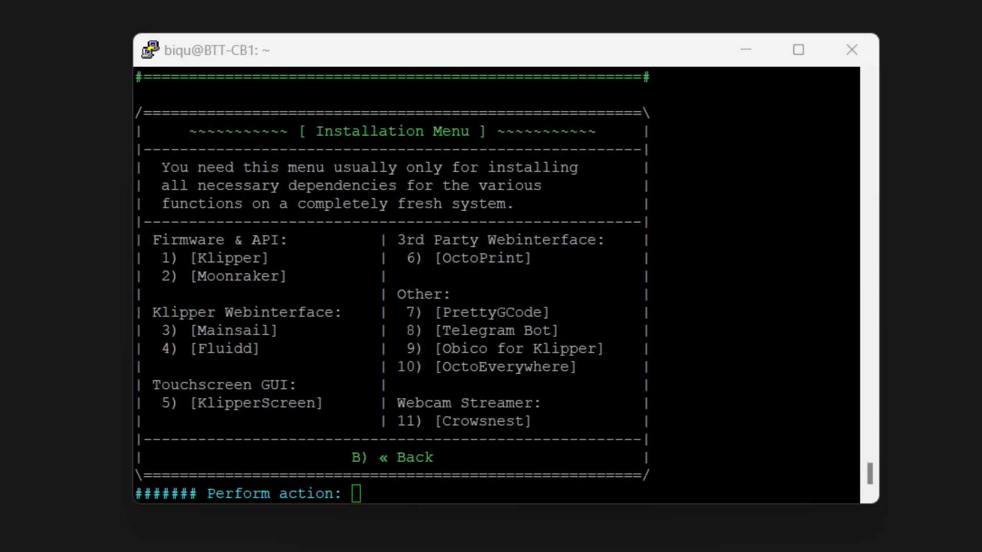
key("b")
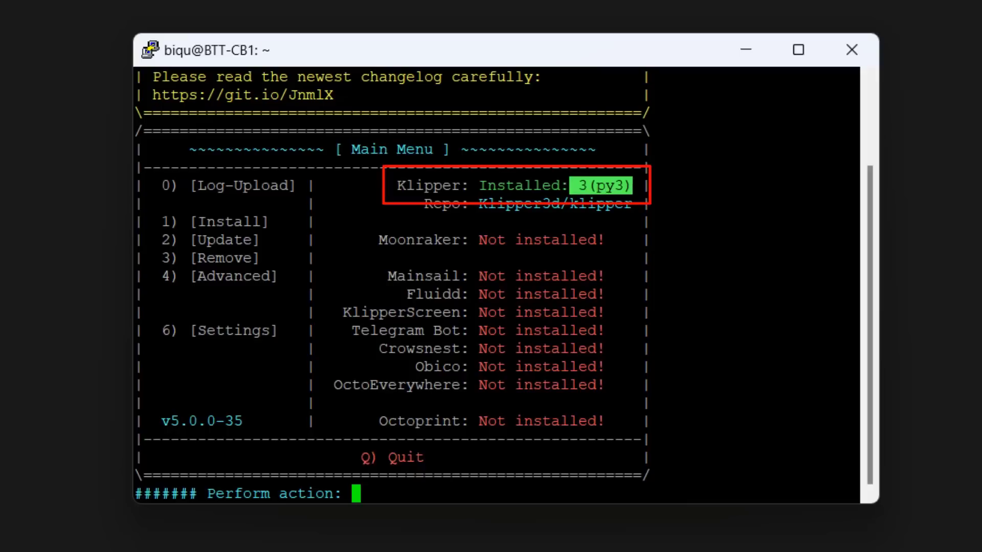
Install Moonraker with 3 instances, confirming the setup with y, and return to the main menu.
key("1")
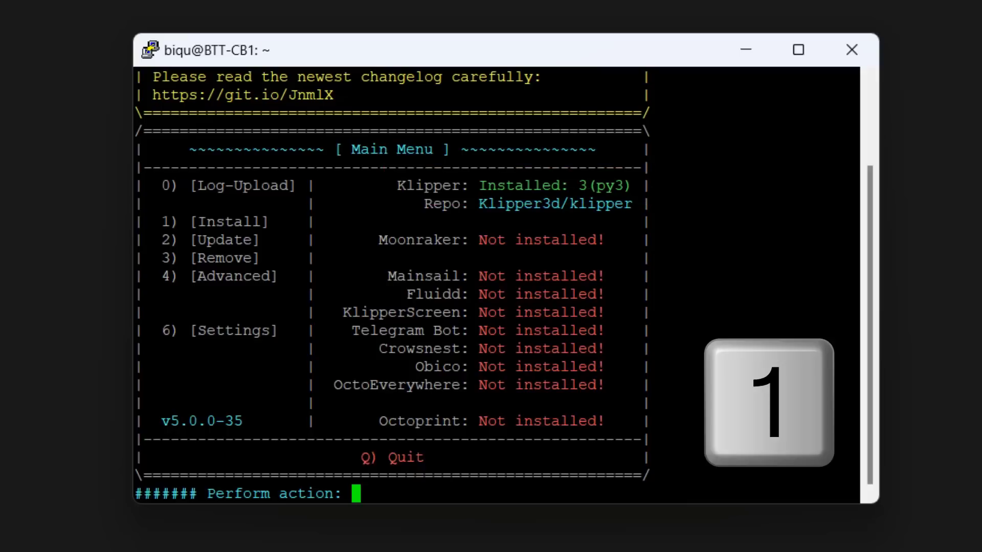
key("Return")
key("2")
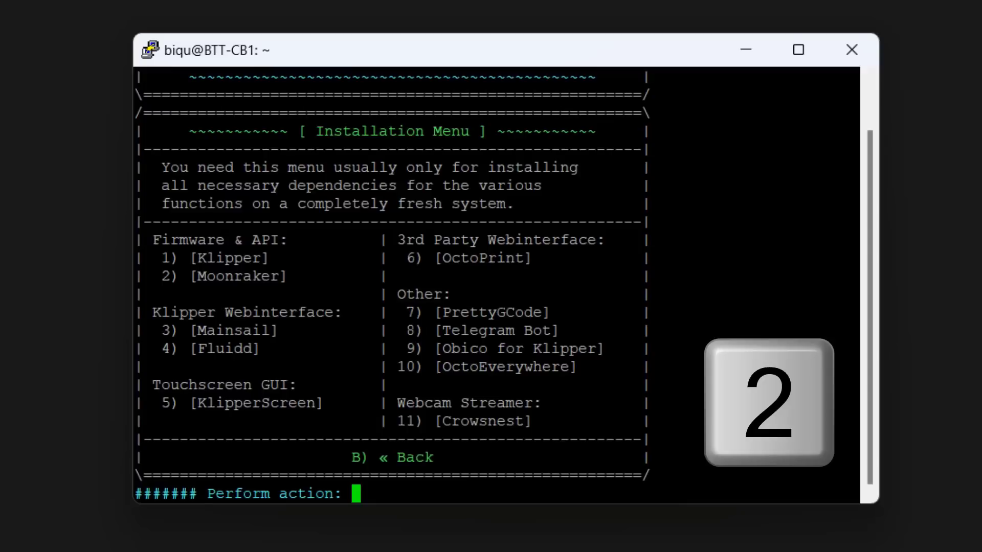
key("Return")
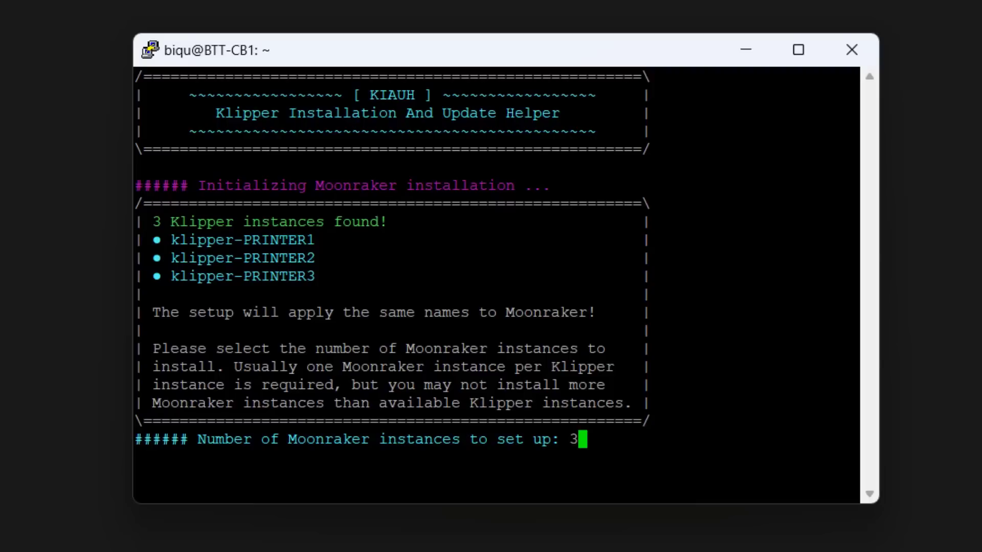
type("3")
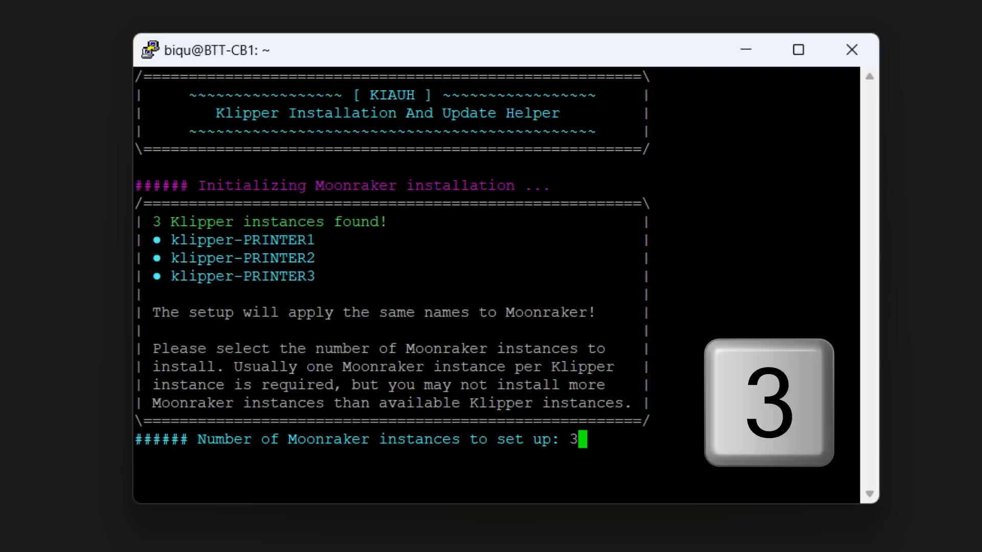
key("Return")
type("y")
key("Return")
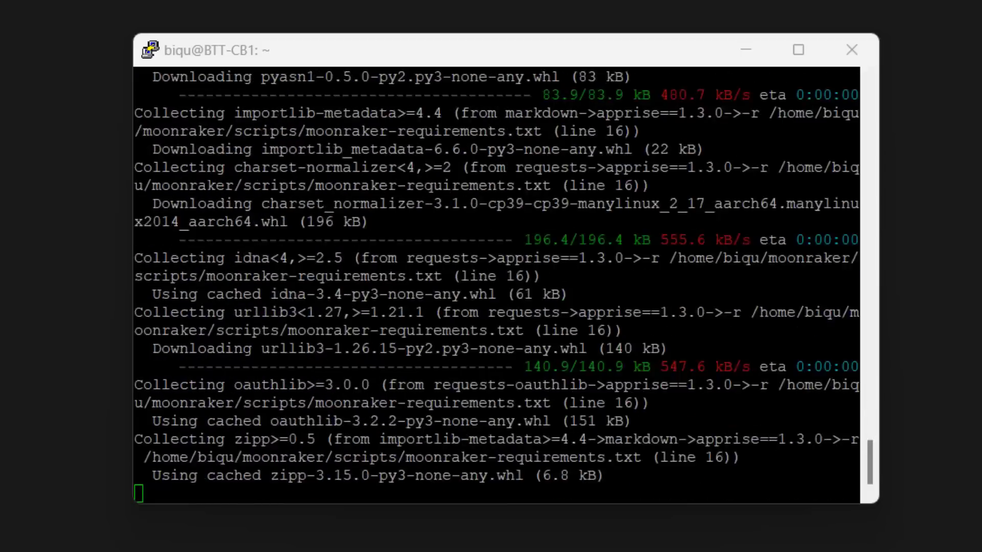
type("b")
key("Return")
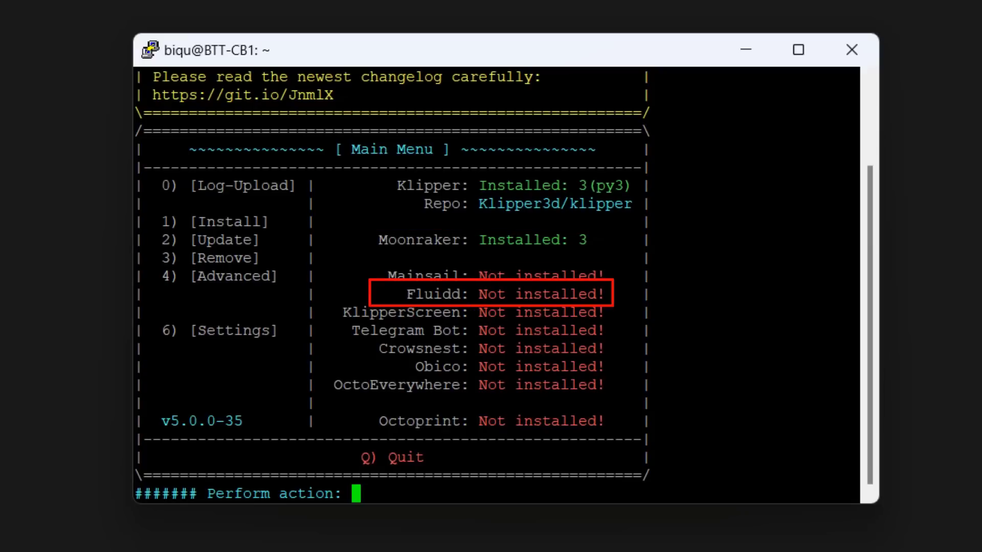
Install the Fluidd web interface including its recommended macros and return to the main menu.
type("1")
key("Return")
type("4")
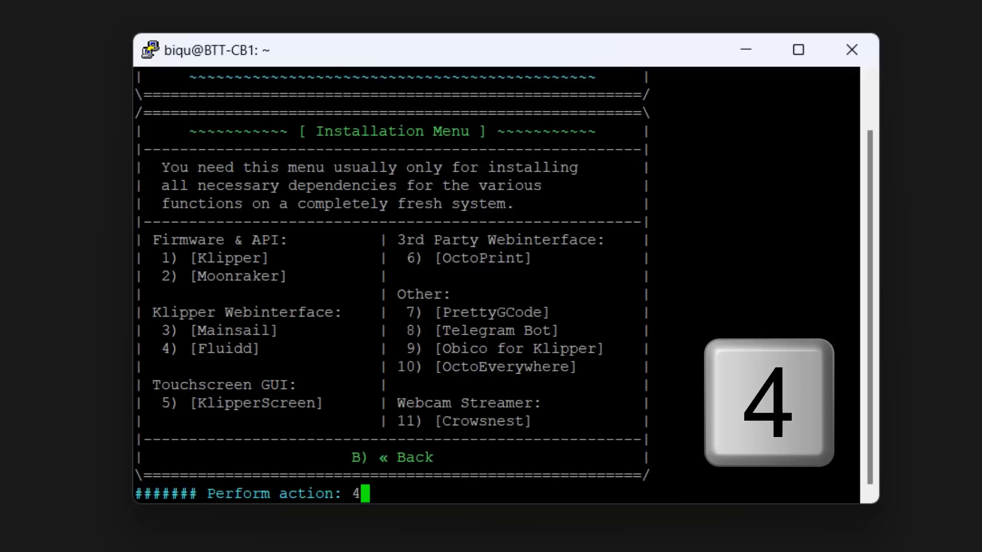
key("Return")
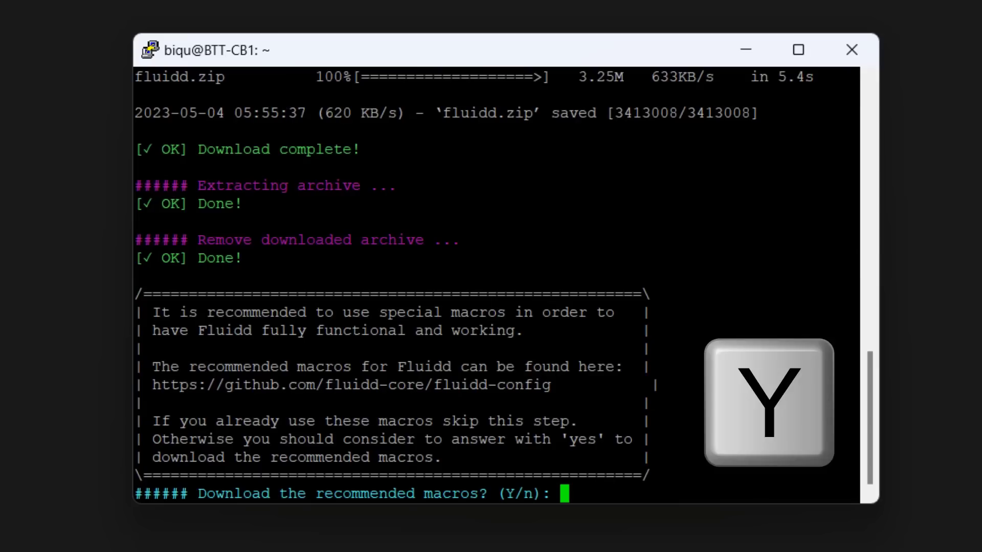
type("y")
key("Return")
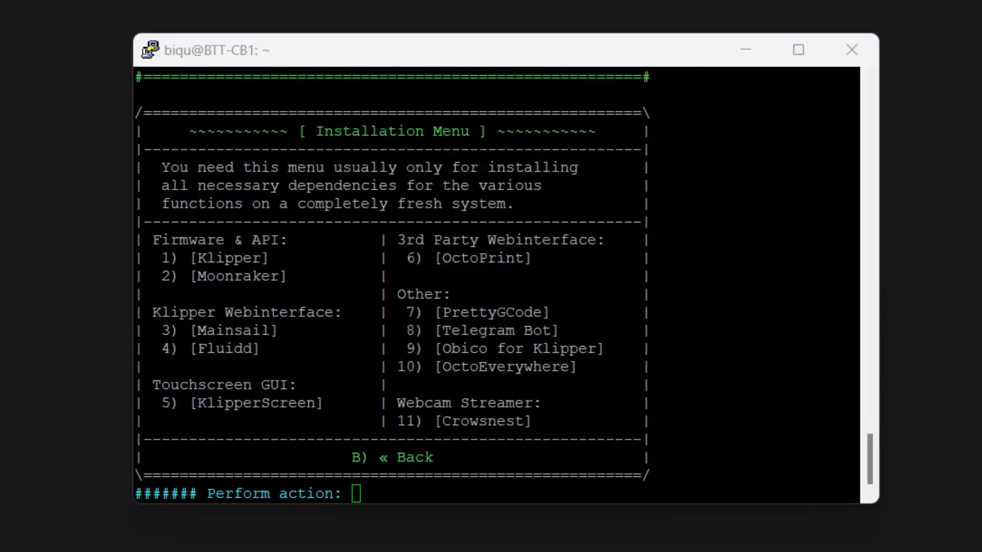
type("b")
key("Return")
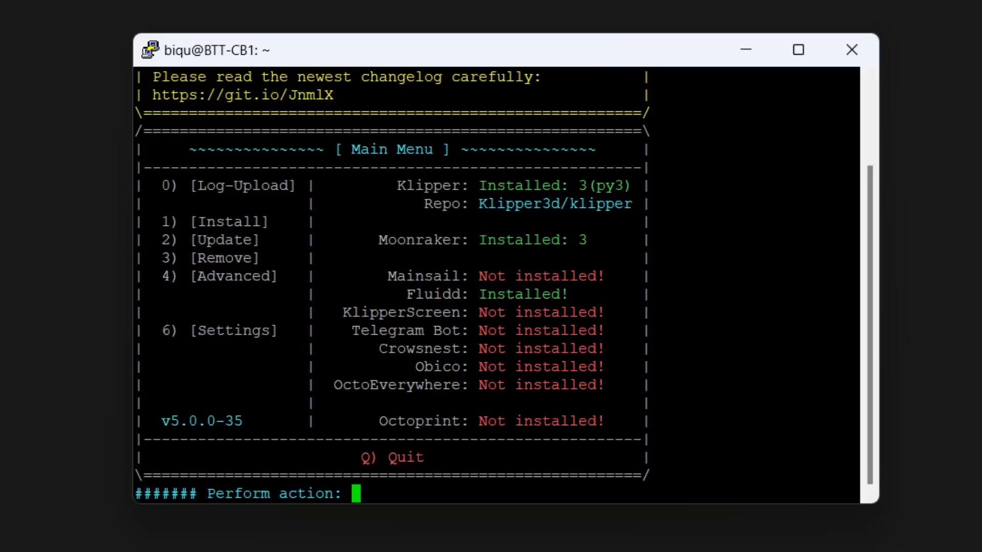
Install the KlipperScreen touchscreen interface and return to the main menu.
type("1")
key("Return")
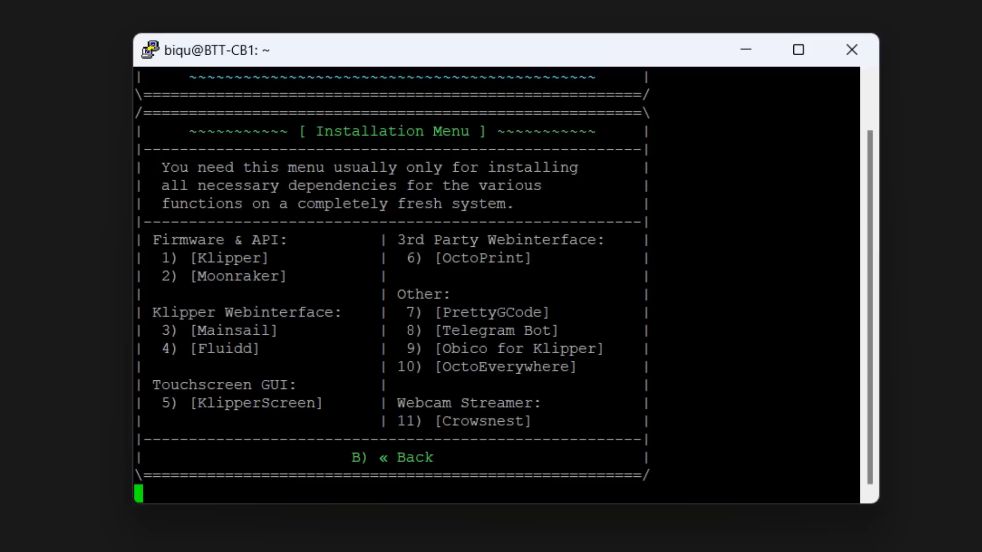
type("5")
key("Return")
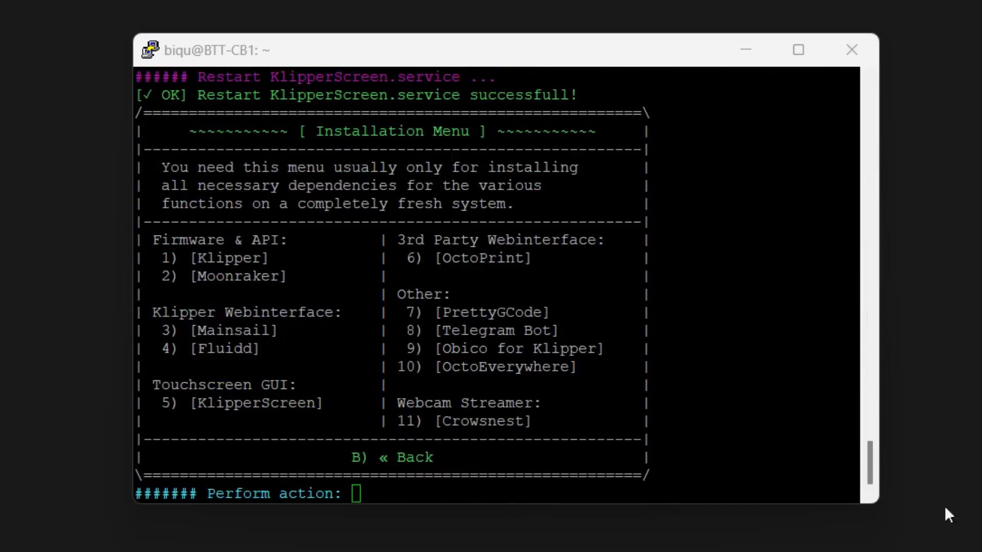
type("b")
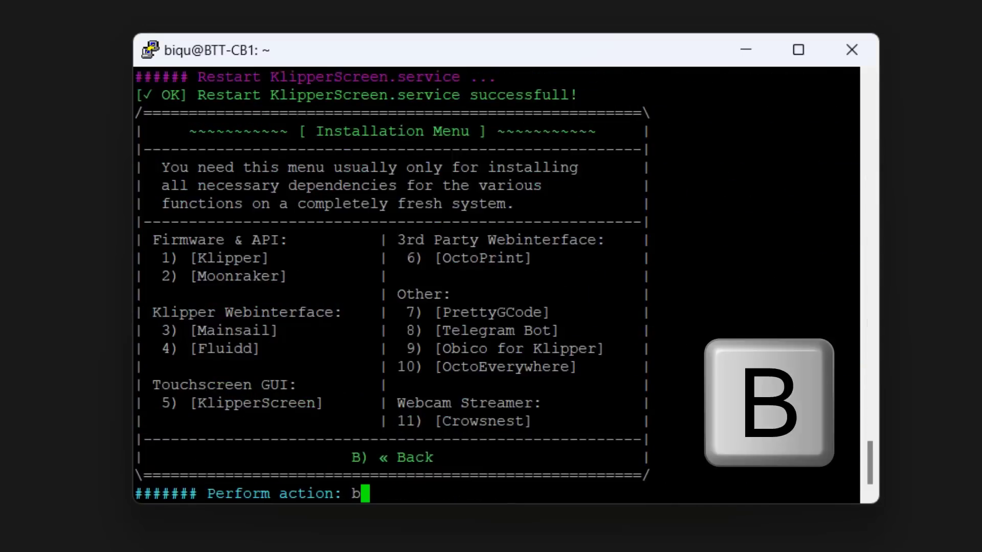
key("Return")
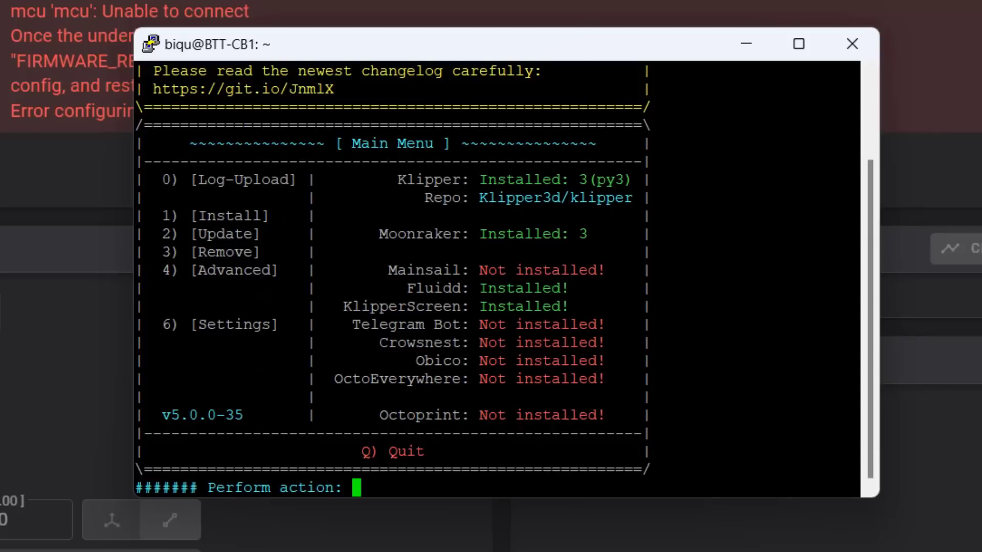
Quit KIAUH and restart the CB1 with sudo reboot.
type("q")
key("Return")
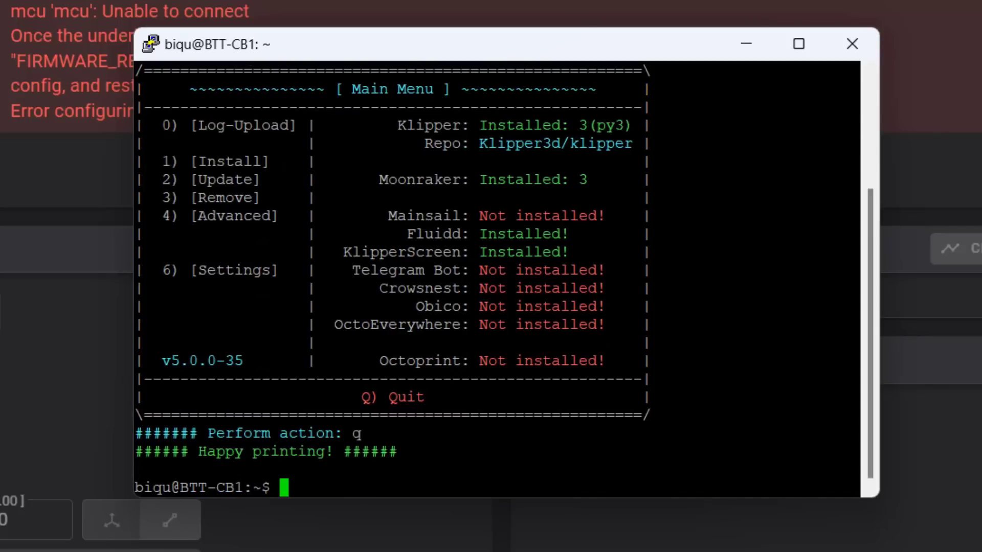
type("sudo reboot")
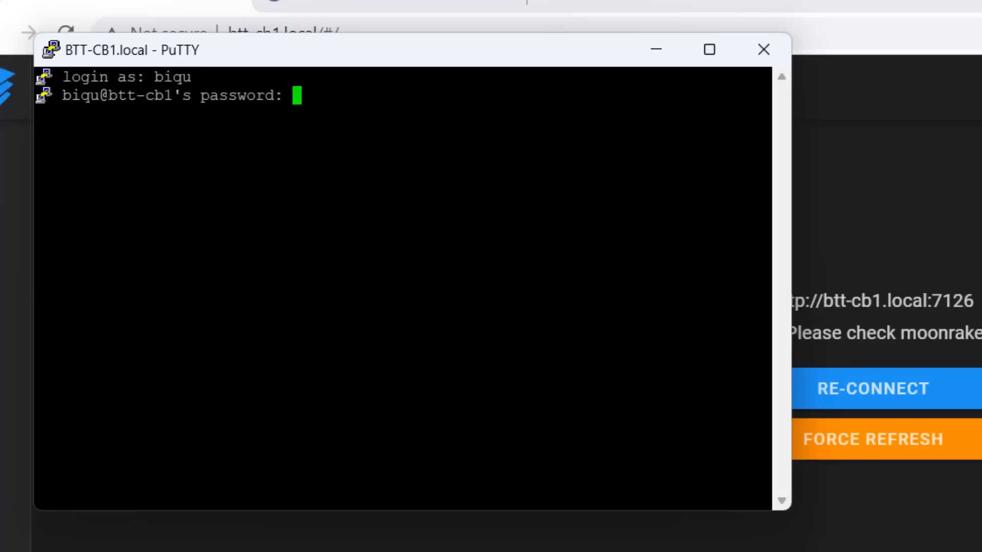
key("Return")
List the home directory, including its detailed listing, and the contents of /boot.
type("ls")
key("Return")
type("ls -l")
key("Return")
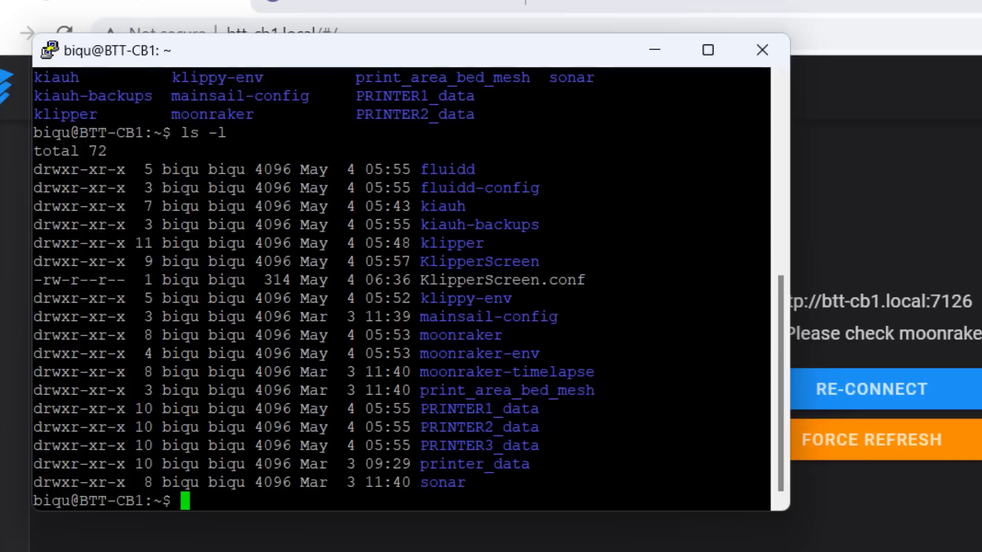
scroll(402, 286, "down", 1)
type("ls /boot")
key("Return")
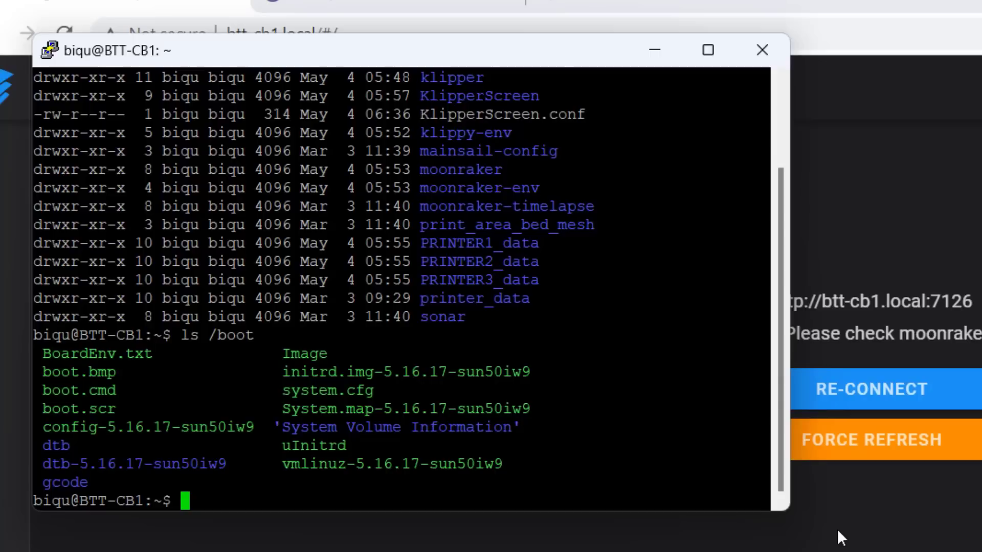
Open /boot/system.cfg in nano with sudo.
type("sudo nano ")
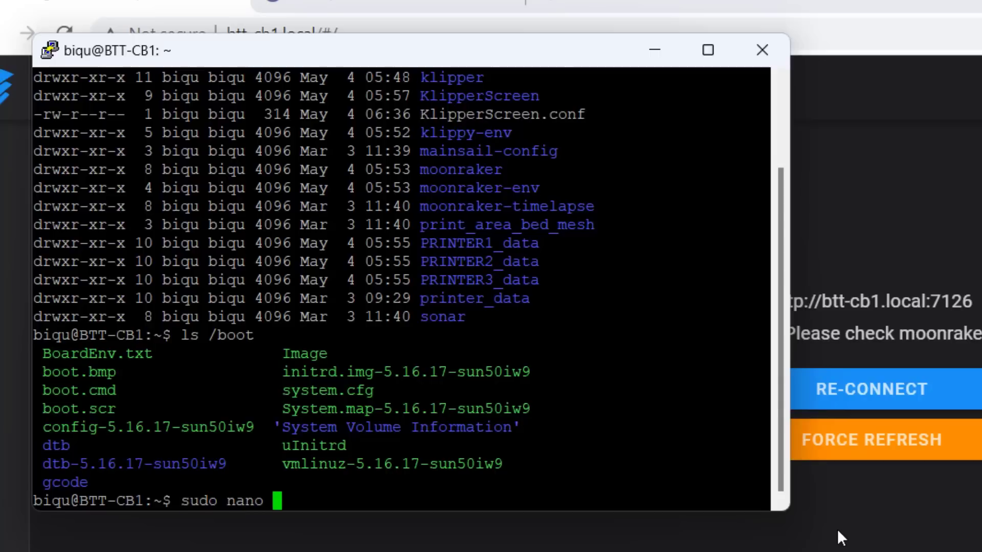
type("/boot/syste")
key("Tab")
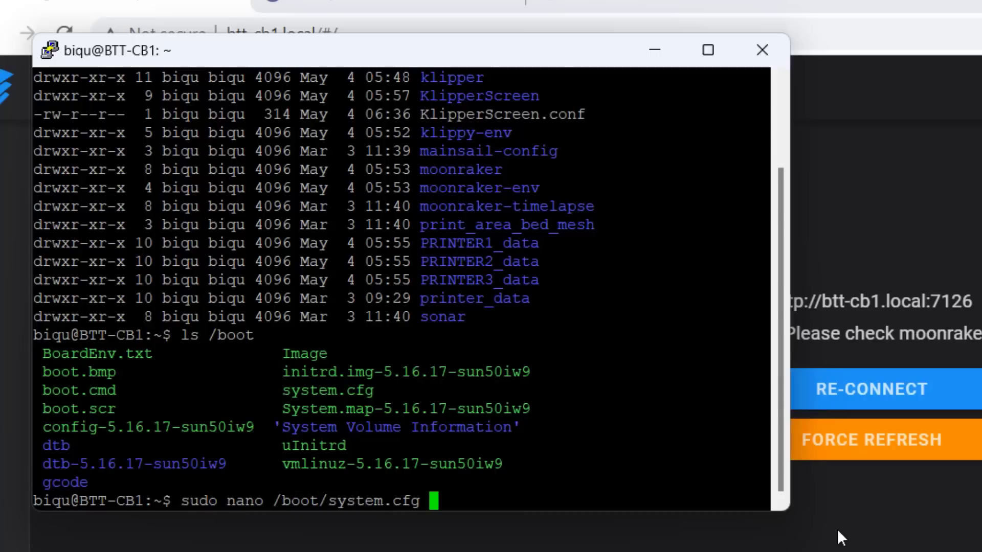
key("Return")
Uncomment the hostname line in system.cfg and set its value to "Aurora_Pad7".
key("Down")
key("Down")
key("Down")
key("Down")
key("Down")
key("Down")
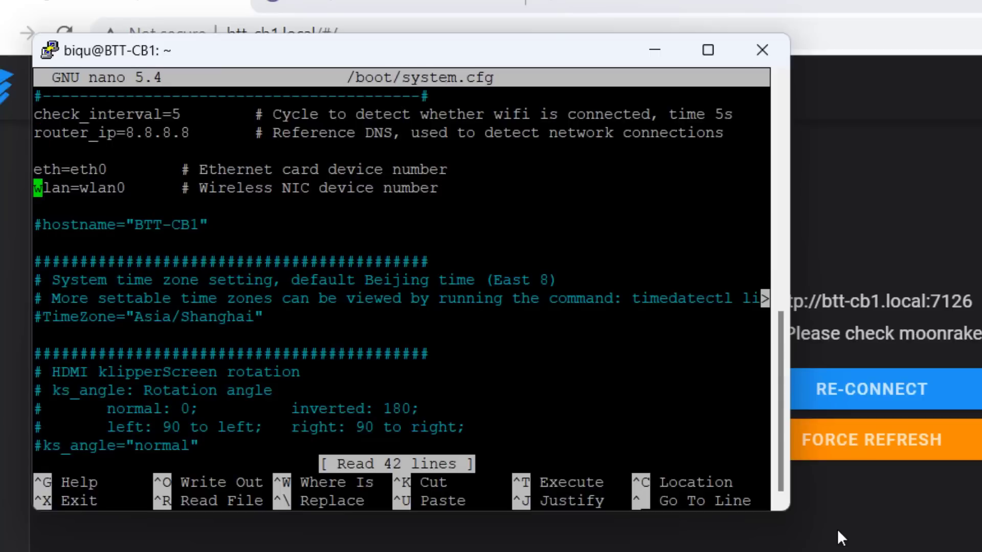
key("Delete")
key("End")
key("Left")
key("Left")
key("Right")
key("BackSpace")
key("BackSpace")
key("BackSpace")
key("BackSpace")
key("BackSpace")
key("BackSpace")
key("BackSpace")
type("Aurora_Pad7")
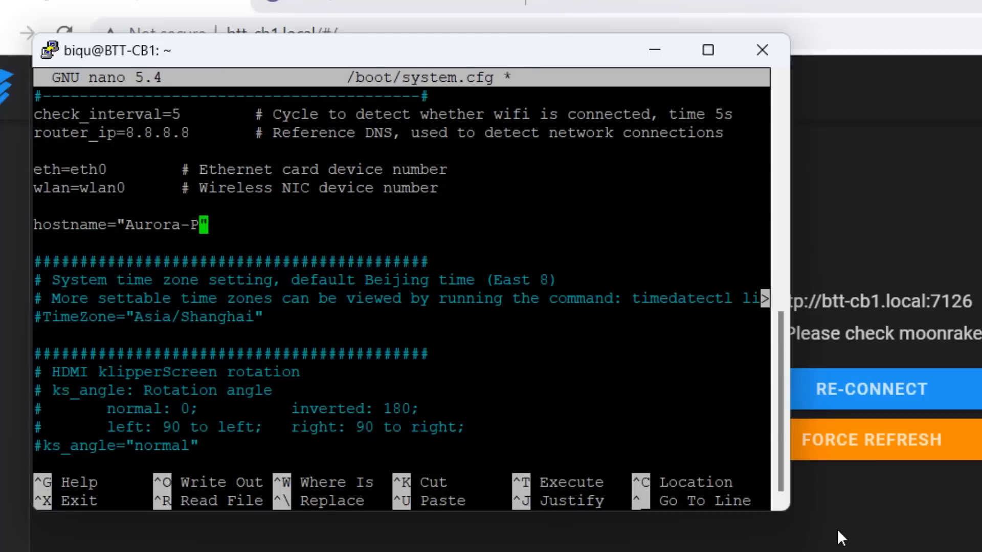
Uncomment the TimeZone line in system.cfg and set its value to "America/Los_Angeles".
key("Down")
key("Down")
key("Down")
key("Down")
key("Down")
key("Down")
key("Down")
key("Down")
key("Down")
key("Down")
key("Down")
key("Down")
key("Down")
key("Down")
key("Up")
key("Up")
key("Up")
key("Up")
key("Up")
key("Up")
key("Up")
key("Up")
key("Up")
key("Home")
key("Delete")
key("Right")
key("BackSpace")
key("BackSpace")
key("BackSpace")
key("BackSpace")
key("BackSpace")
key("BackSpace")
key("BackSpace")
key("BackSpace")
key("BackSpace")
key("BackSpace")
key("BackSpace")
key("BackSpace")
type("merica/Los_Angeles")
Finish editing /boot/system.cfg, save it under the same name and exit nano.
key("Down")
key("Down")
key("Down")
key("Down")
key("Down")
key("Down")
key("Down")
key("Down")
key("Down")
key("Down")
key("Down")
key("Down")
key("Down")
key("Down")
key("Down")
key("Down")
key("Down")
key("Down")
key("Down")
key("Down")
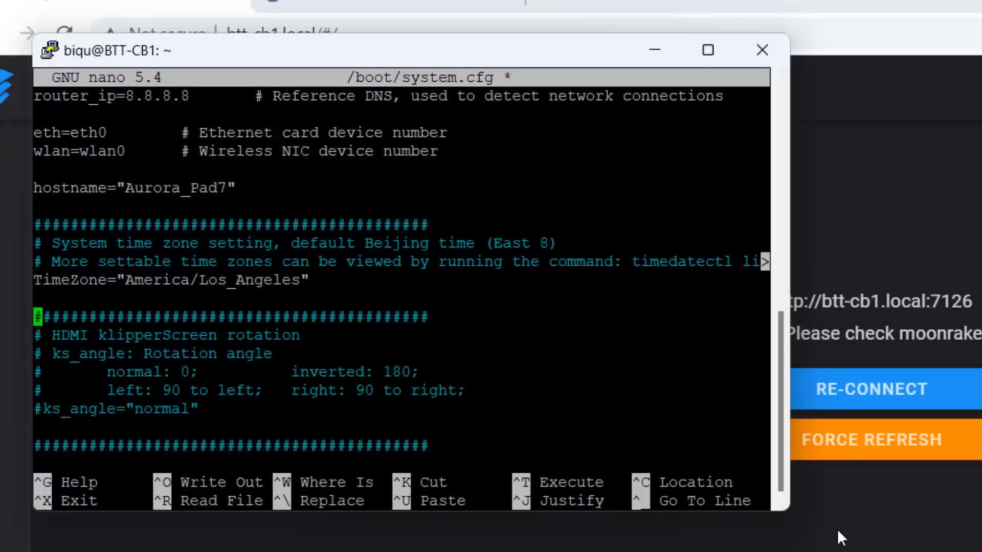
key("Down")
key("Down")
key("Up")
key("Up")
key("Up")
key("Up")
key("Up")
key("Up")
key("End")
key("Left")
key("BackSpace")
key("BackSpace")
type("N")
key("Down")
key("Down")
key("Down")
key("Down")
key("Down")
key("Down")
key("ctrl+x")
key("y")
key("Return")
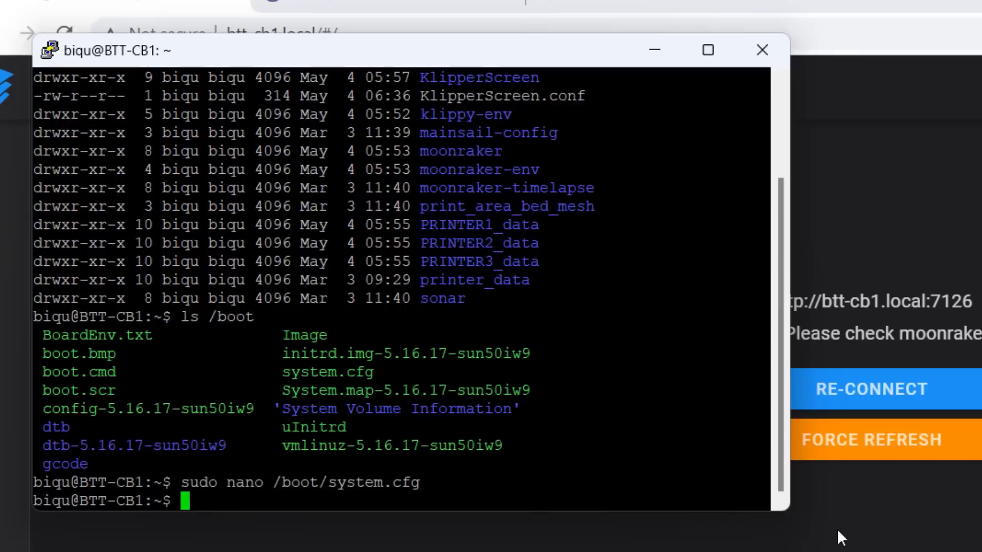
type("sudo reboot")
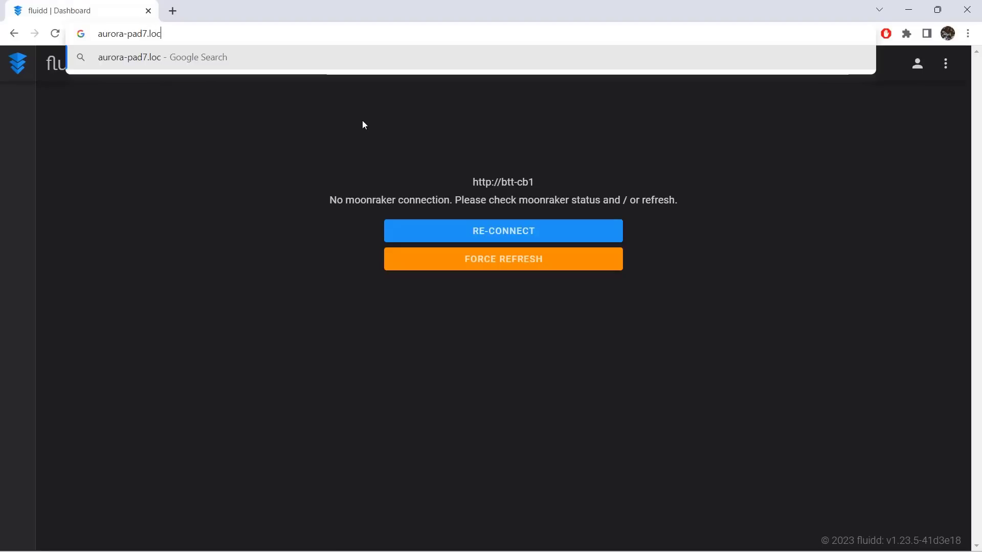
type("al")
key("Home")
type("http://")
key("Return")
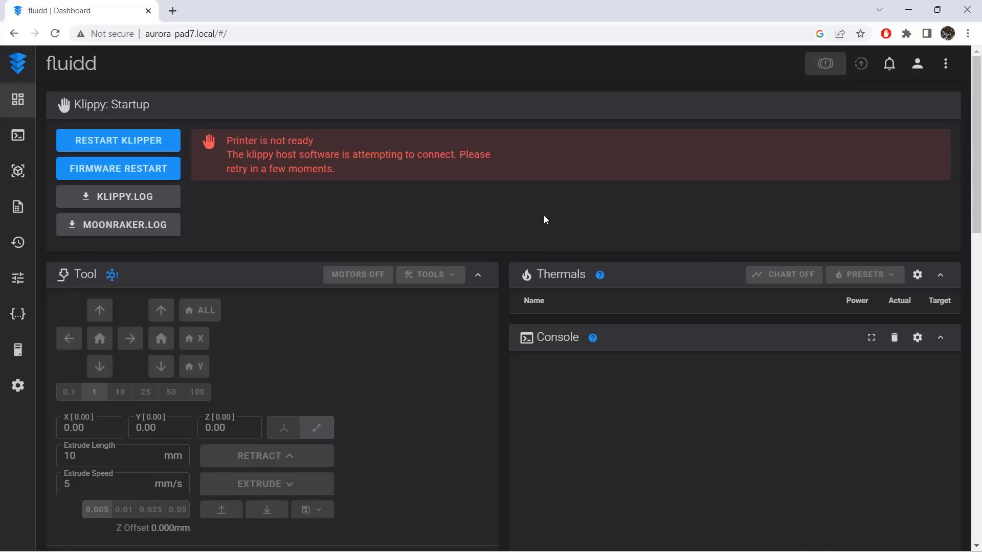
left_click(945, 64)
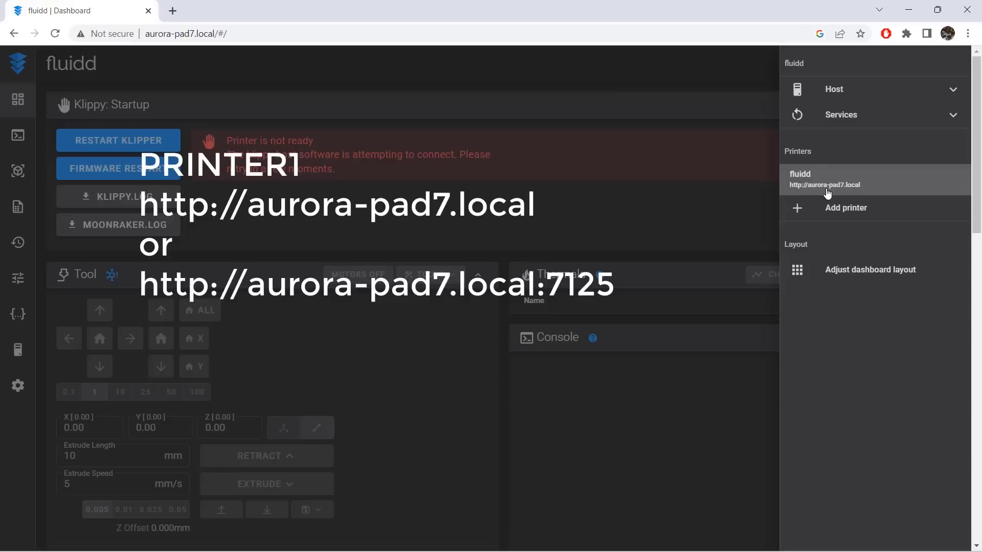
left_click(833, 212)
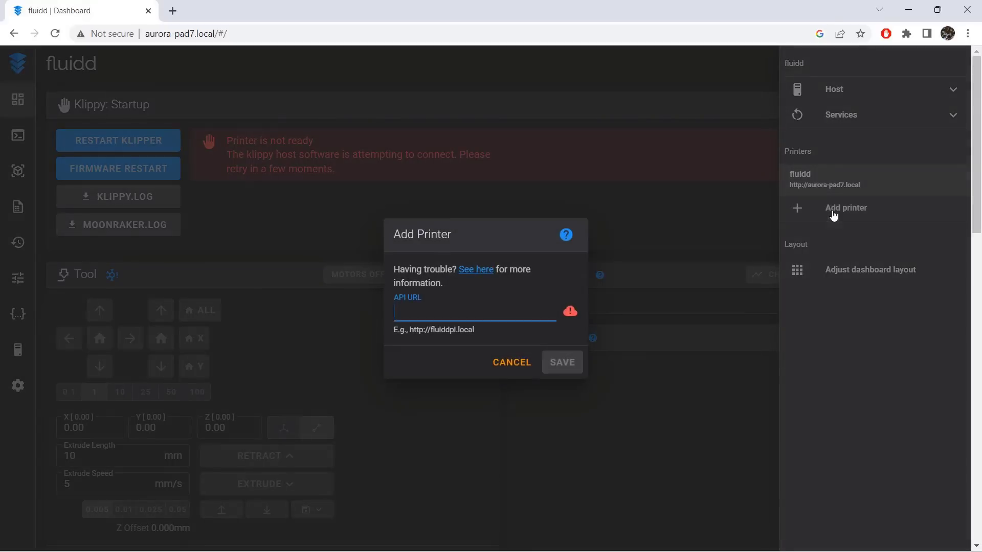
type("http://")
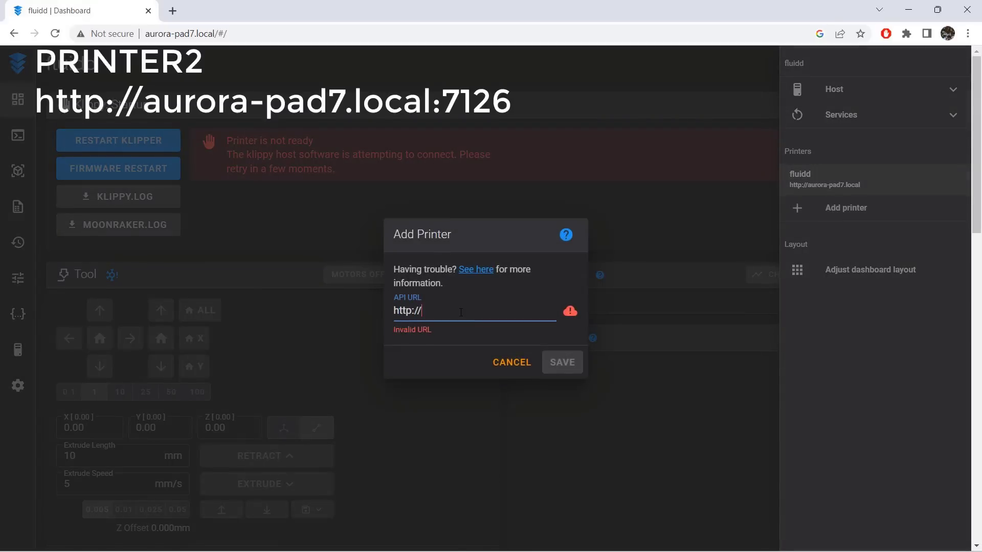
type("aurora-pad7:7126")
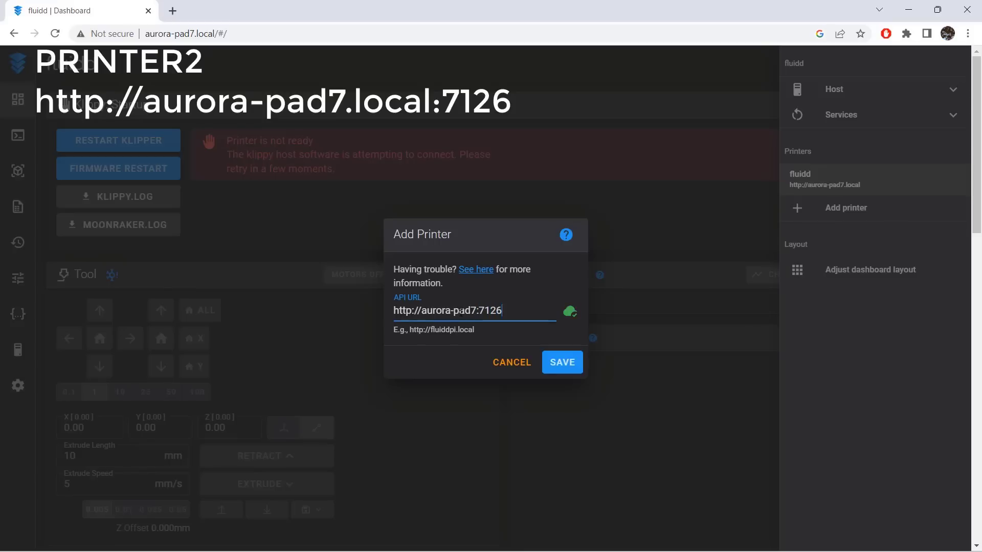
key("Return")
left_click(946, 64)
left_click(853, 240)
type("http://aurora-pad78")
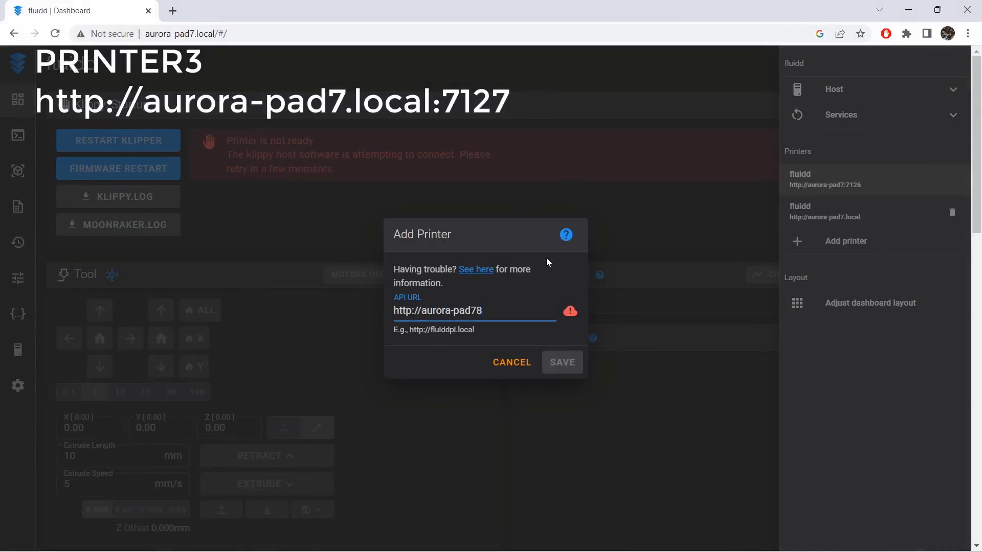
key("BackSpace")
type(":7127")
key("Return")
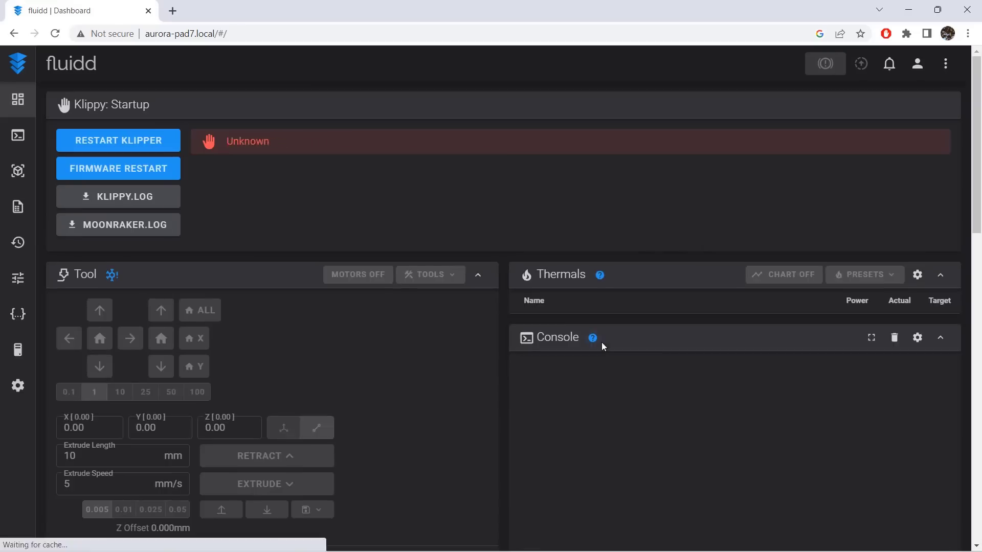
left_click(945, 71)
left_click(639, 245)
left_click(18, 386)
left_click_drag(616, 313, 483, 297)
type("aurora-pad7-PRINTER1")
key("Return")
left_click(945, 65)
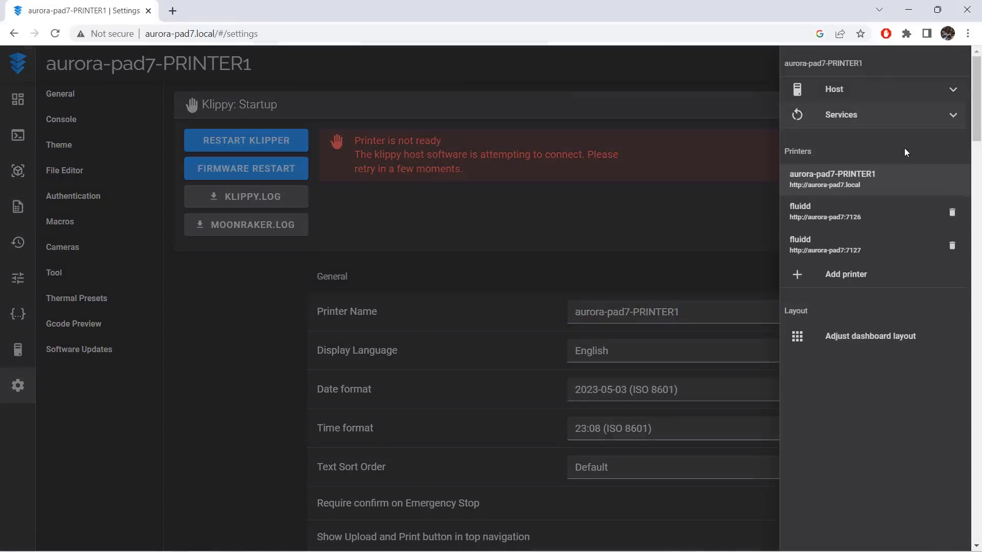
left_click(870, 213)
left_click(17, 385)
left_click_drag(614, 312, 504, 311)
type("aurora-pad7-PRINTER2")
key("Return")
left_click(945, 64)
left_click(870, 245)
left_click(18, 386)
double_click(657, 312)
type("aurora-pad7")
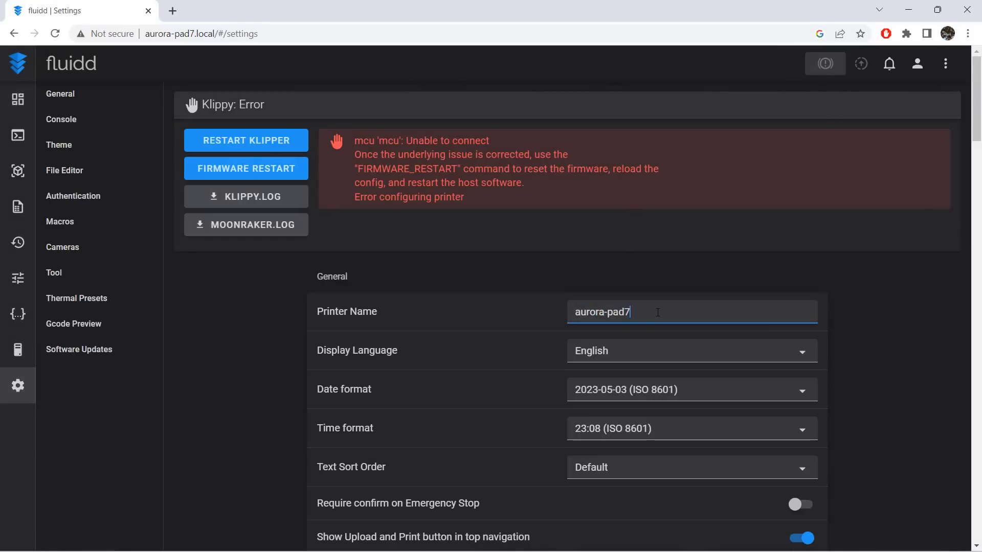
type("-PRINTER3")
key("Return")
Switch Fluidd back to aurora-pad7-PRINTER1 and show the list of printers again.
left_click(946, 64)
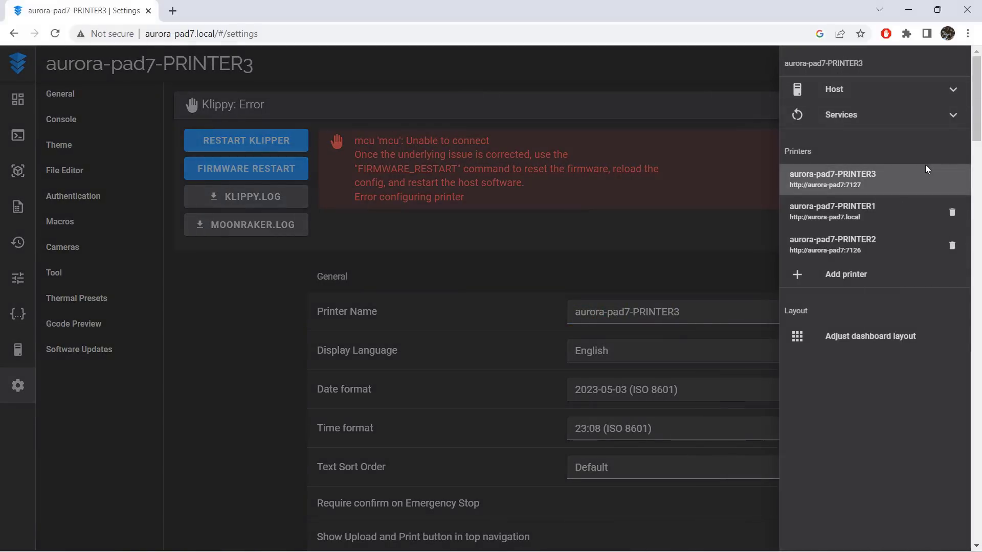
left_click(881, 211)
left_click(945, 64)
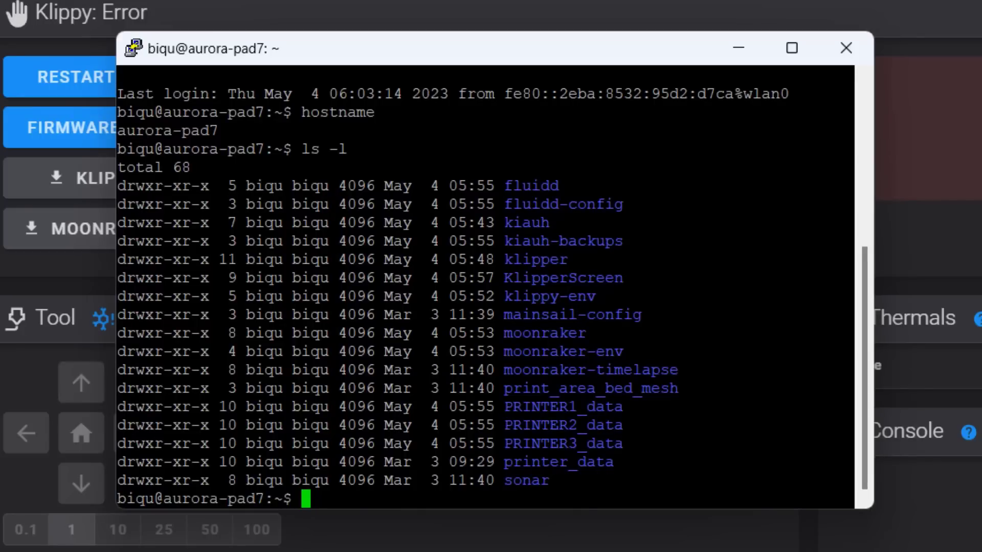
Create an empty KlipperScreen.conf with sudo cat>KlipperScreen.conf in the PuTTY terminal and open the file in nano with sudo.
type("sudo cat>Klipper")
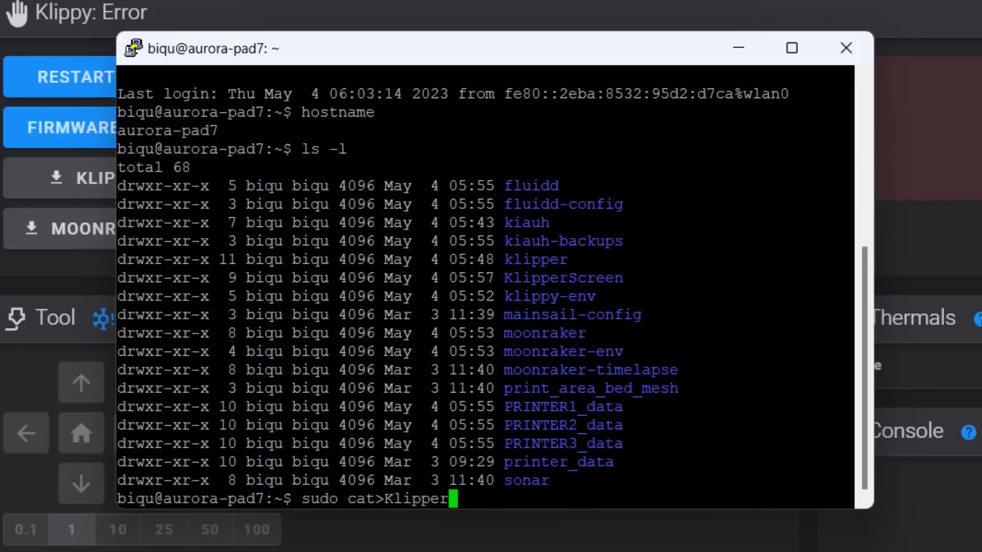
type("Screen.conf")
key("Return")
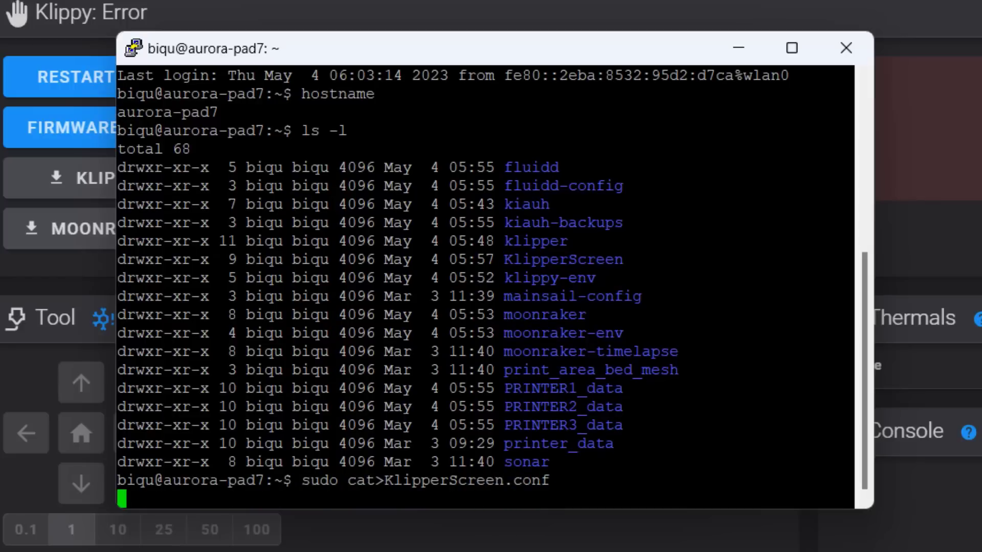
key("ctrl+d")
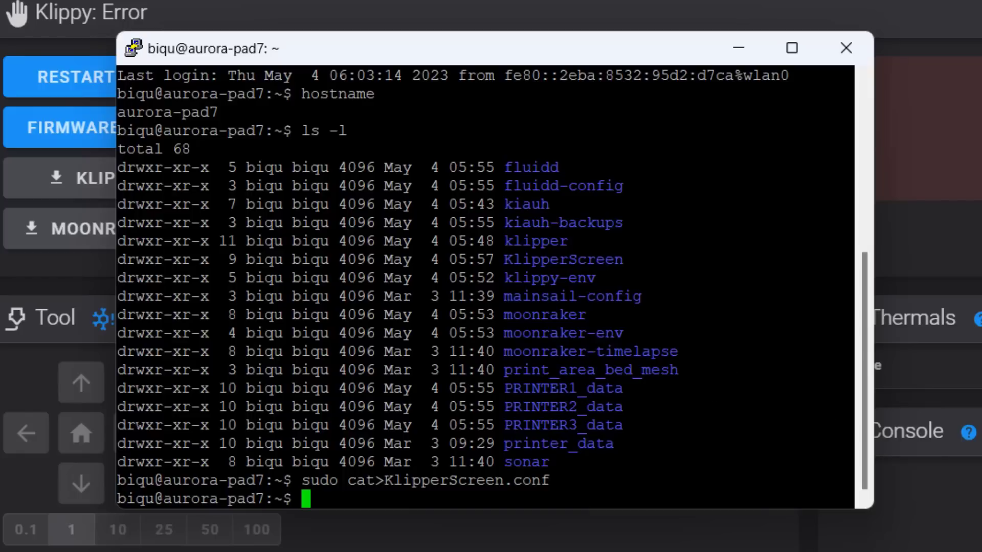
type("sudo nano Kli")
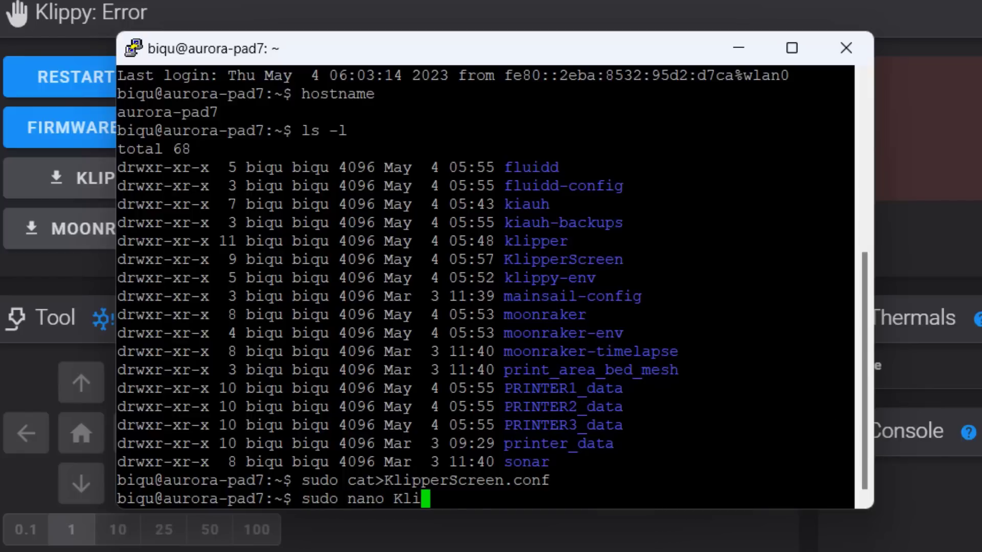
key("Tab")
type(".conf")
key("Return")
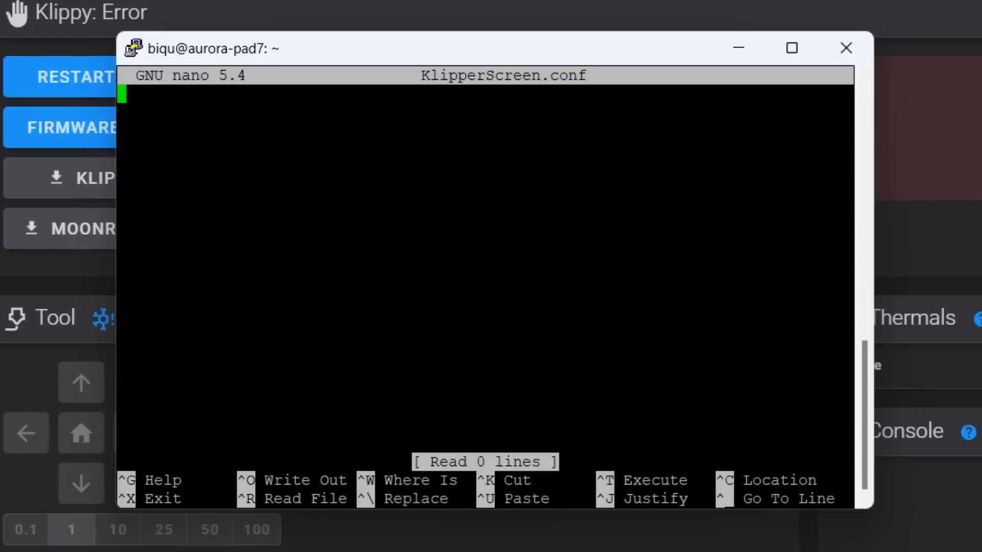
Add a [main] section to KlipperScreen.conf with the line default_printer: PRINTER1.
type("[main]")
key("Return")
type("us")
key("BackSpace")
key("BackSpace")
type("default_p")
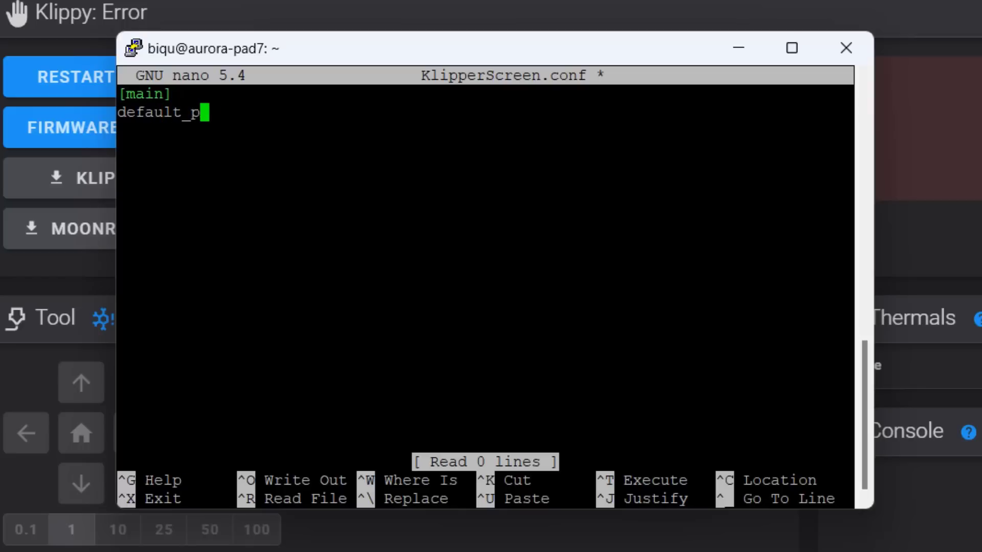
type("rinter: PRINTER1")
key("Return")
key("Return")
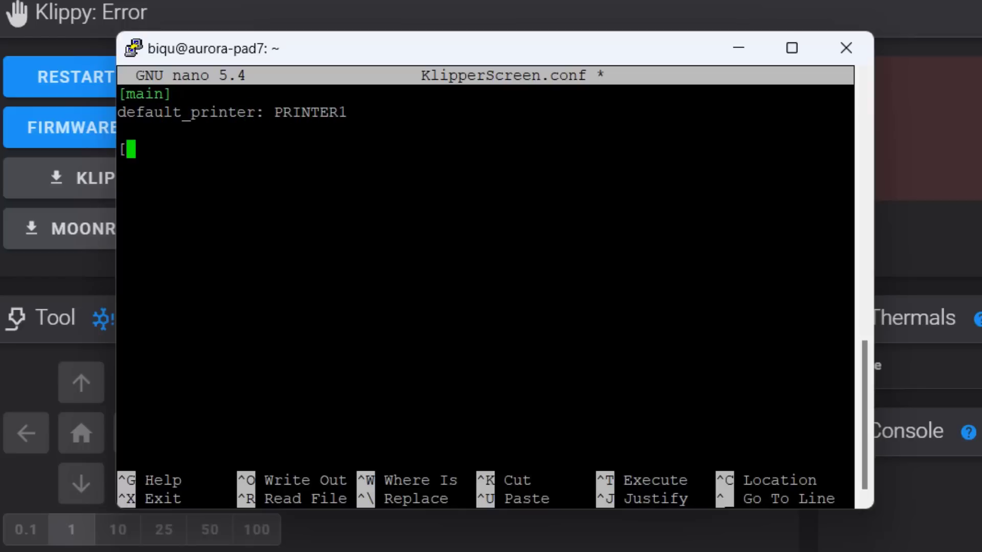
Add sections [printer PRINTER1], [printer Printer2] and [printer Printer3] with moonraker_host localhost, moonraker_port 7125, 7126 and 7127 respectively, and moonraker_api_key False.
type("[printer PRINTER1]")
key("Return")
type("moonraker_host: localhost")
key("Return")
type("moonraker_port: 7125")
key("Return")
type("moonraker_api_key: Falas")
key("BackSpace")
key("BackSpace")
type("se")
key("Return")
key("Return")
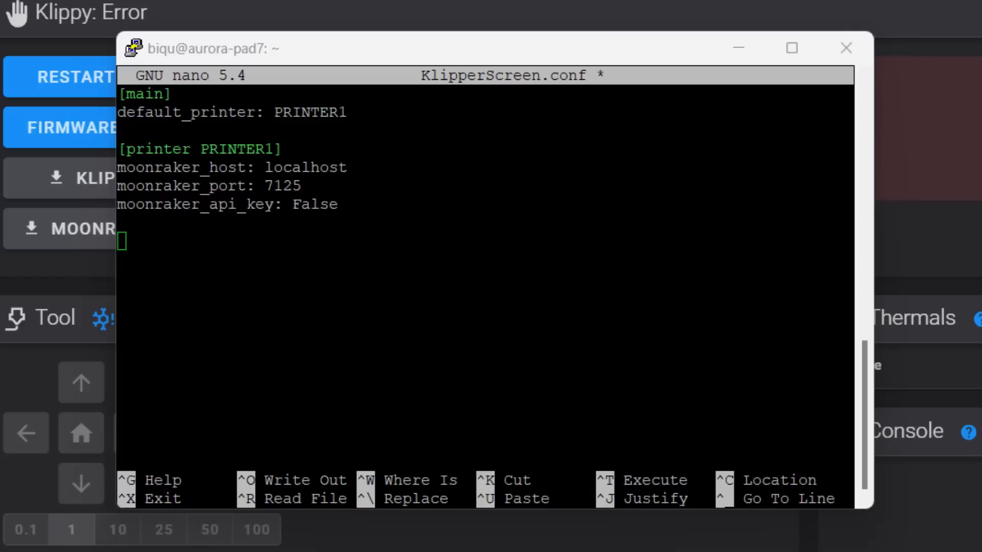
type("[printer Printer2] moonraker_host: localhost moonraker_port: 7126 moonraker_api_key: False  [printer Printer3] moonraker_host: localhost moonraker_port: 7127 moonraker_api_key: False")
Save KlipperScreen.conf under the same name, exit nano and run sudo service KlipperScreen restart.
key("ctrl+x")
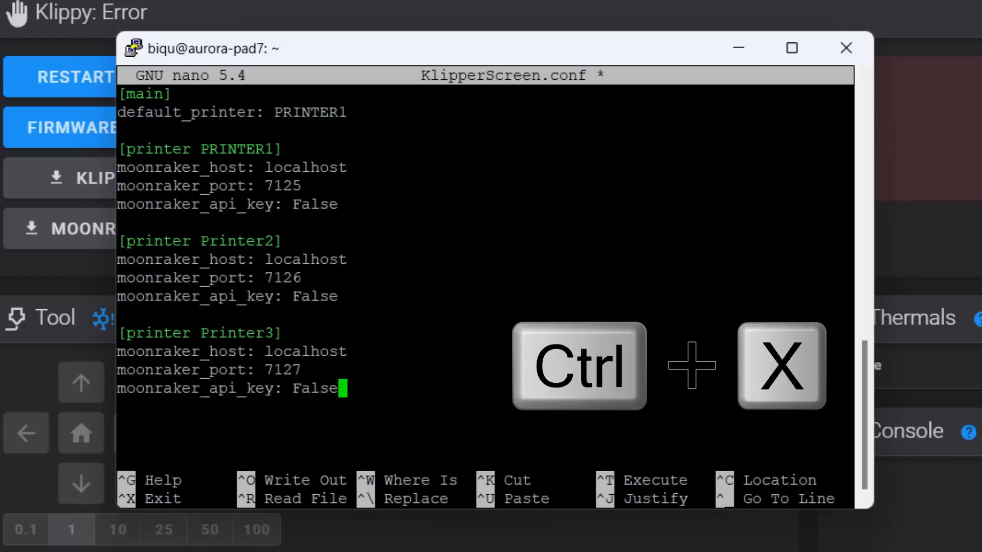
key("y")
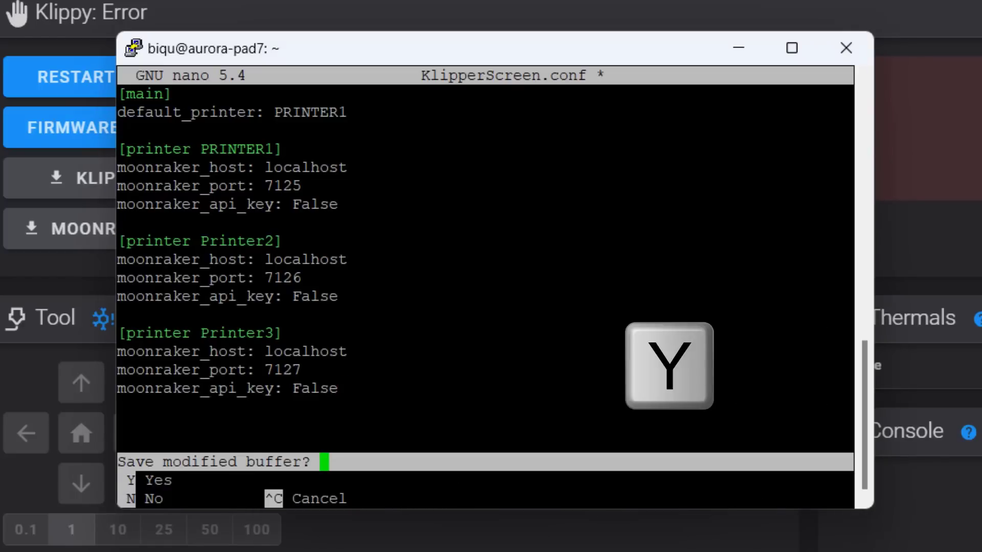
key("Return")
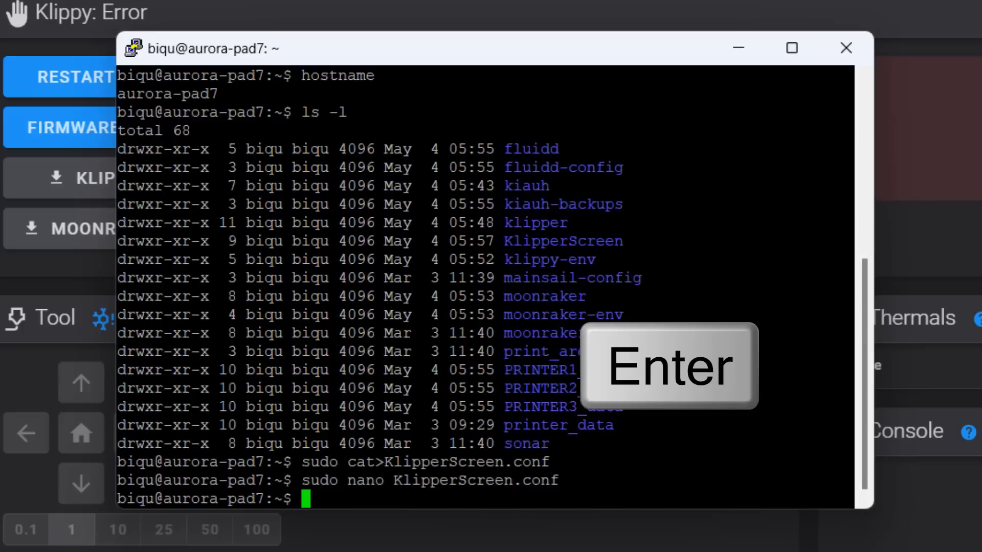
key("shift+Insert")
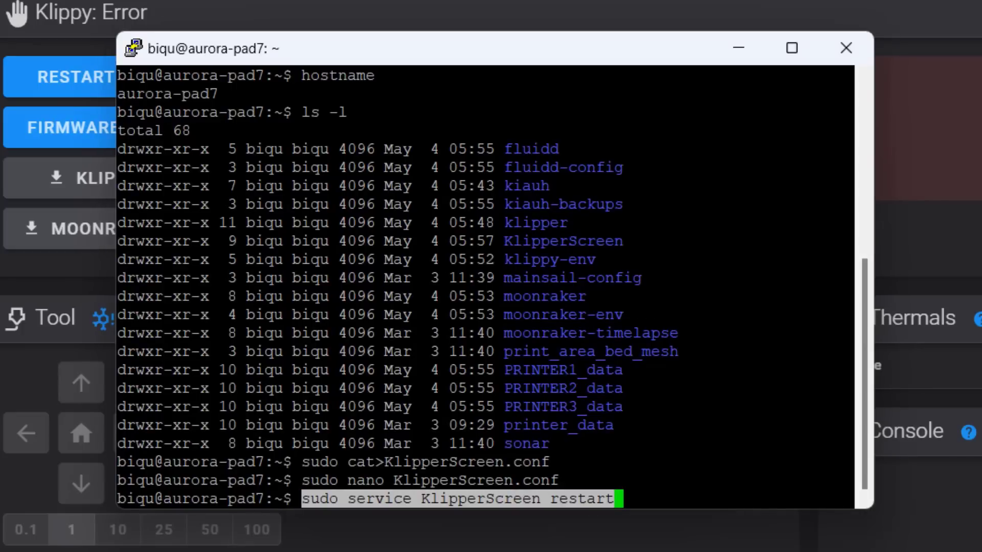
key("Return")
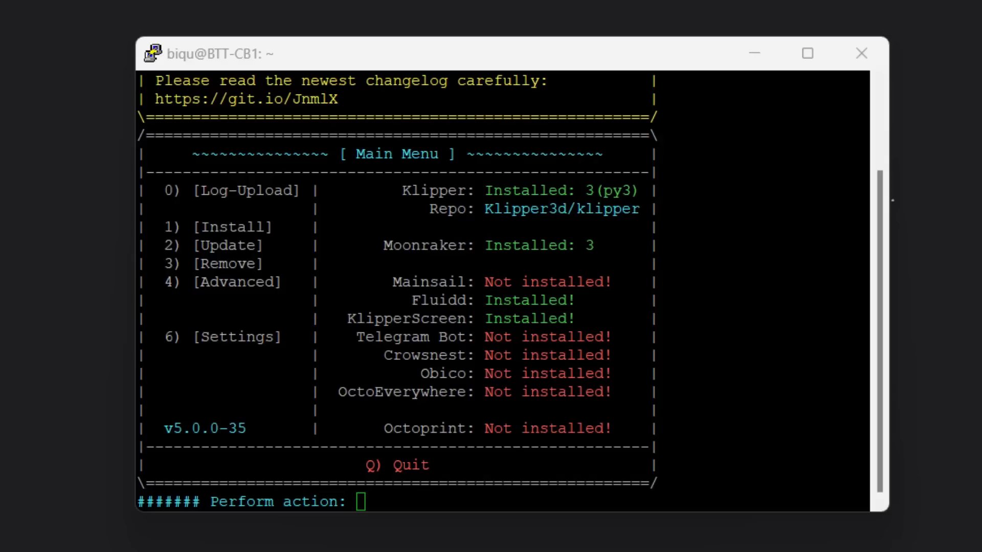
Enter KIAUH's Advanced section in the terminal and start the Build only firmware action.
type("4")
key("Return")
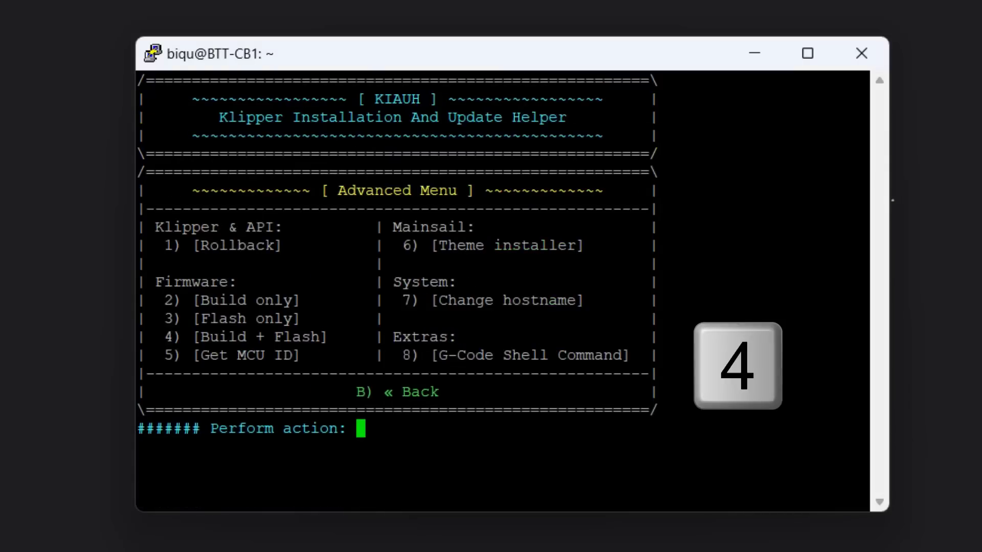
type("2")
key("Return")
Set the Micro-controller Architecture to STMicroelectronics STM32 and move on to the Communication interface setting.
key("Down")
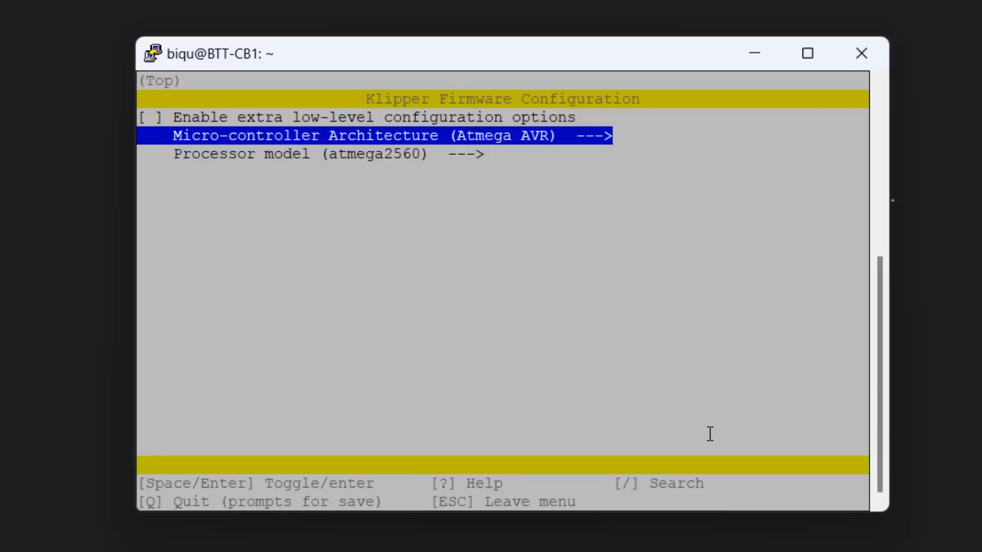
key("Return")
key("Down")
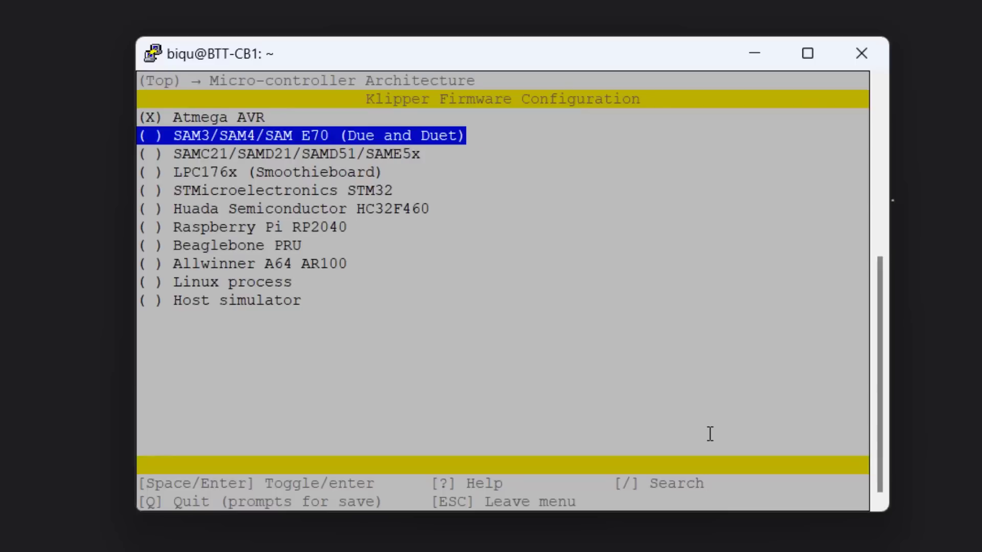
key("Down")
key("Down")
key("Down")
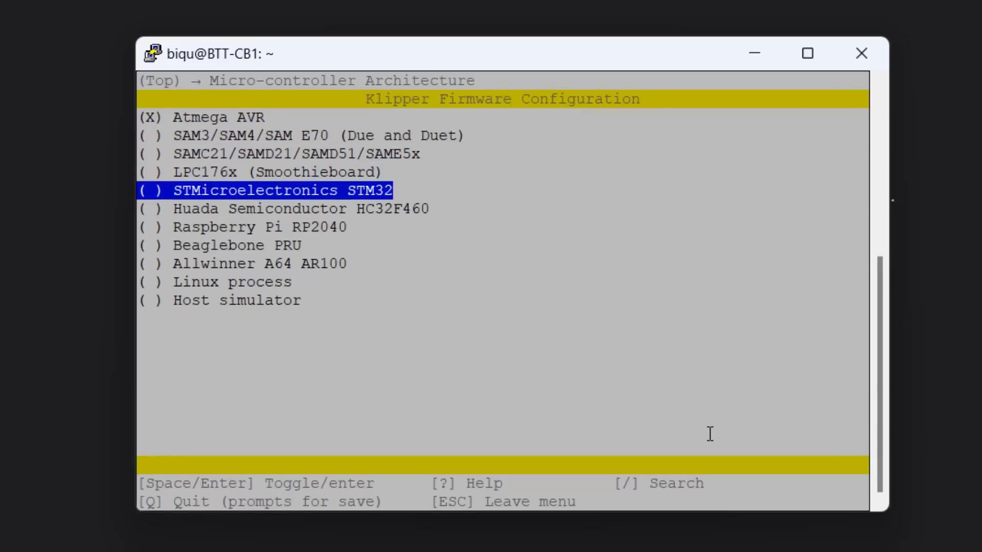
key("Return")
key("Down")
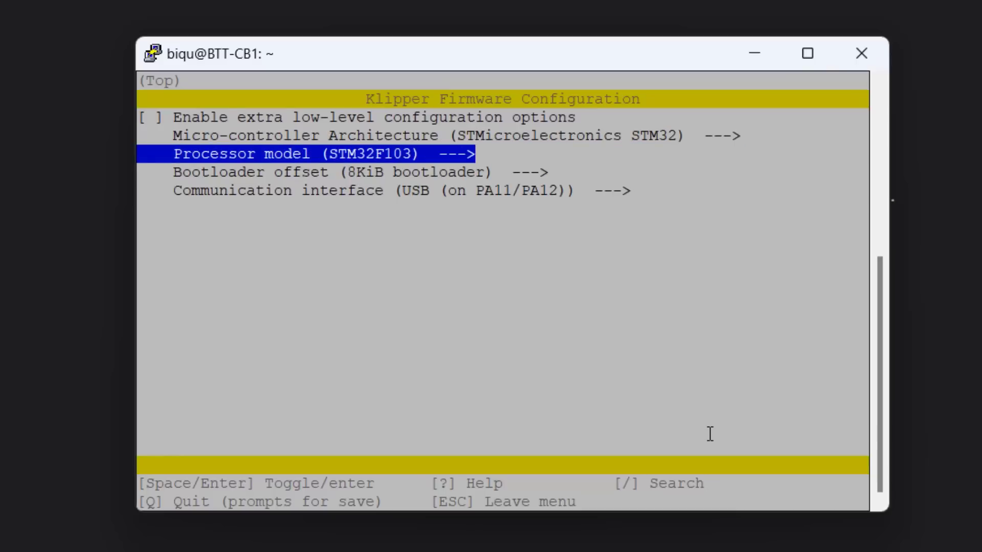
key("Down")
key("Down")
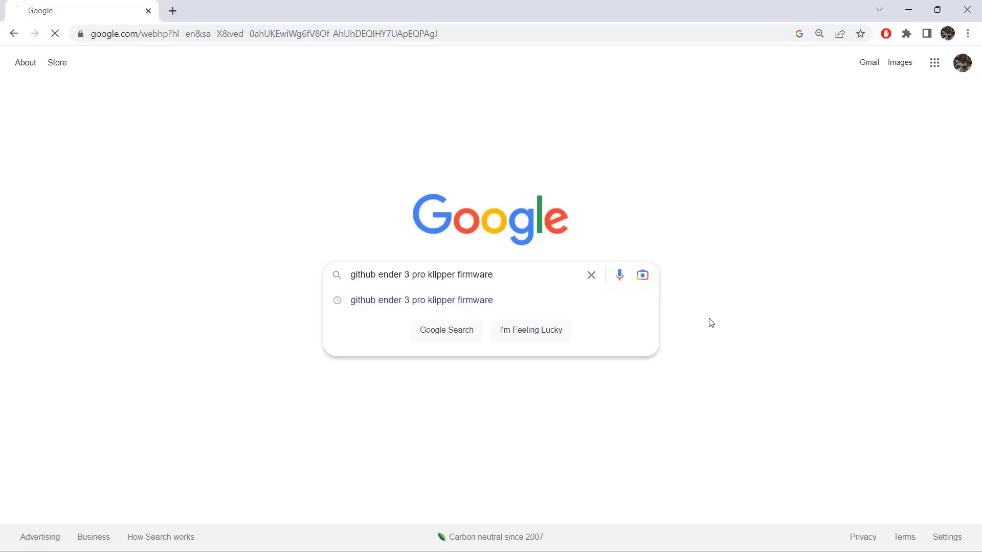
Open printer-creality-ender3pro-2020.cfg on GitHub and read the chip, bootloader and serial communication notes in its header.
left_click(263, 190)
scroll(459, 339, "down", 3)
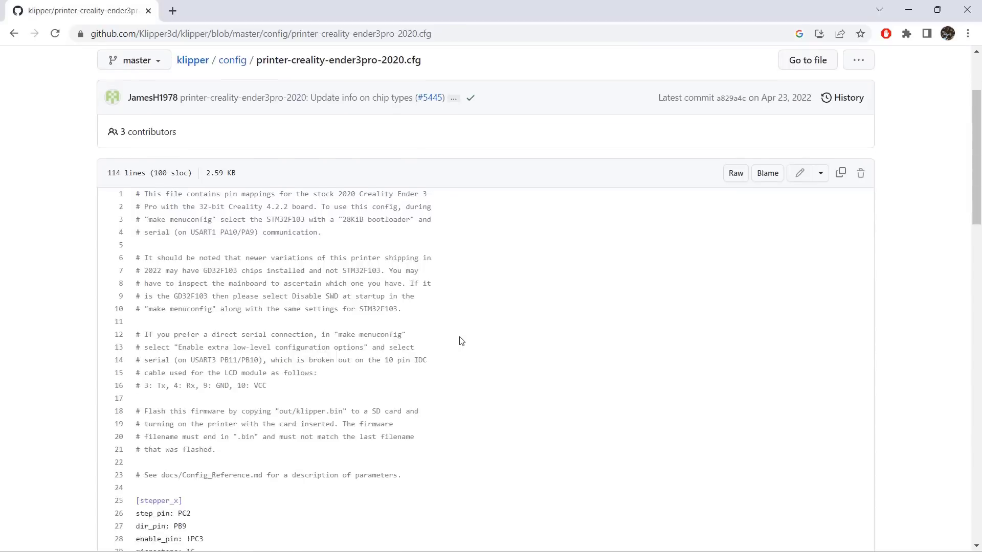
left_click_drag(265, 156, 415, 170)
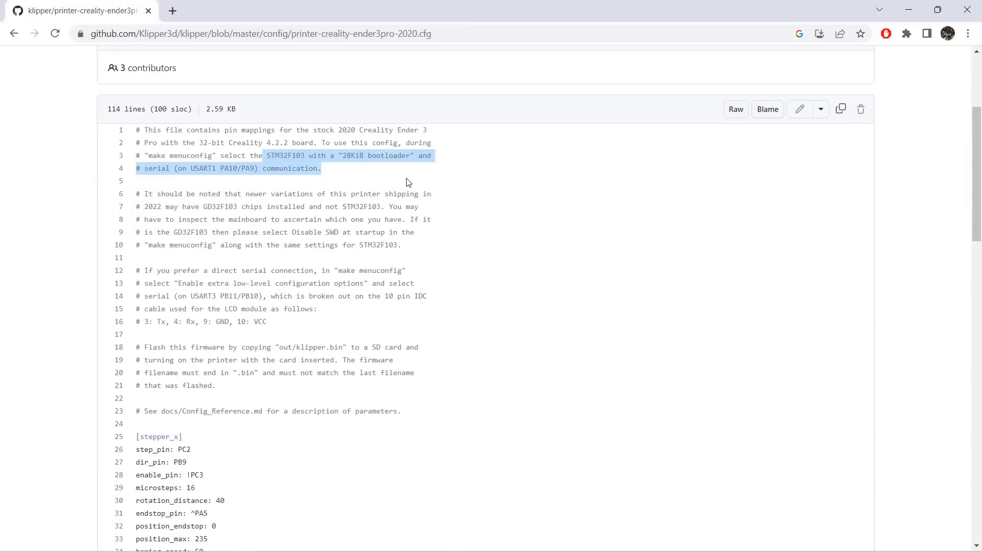
left_click(415, 264)
scroll(457, 308, "down", 20)
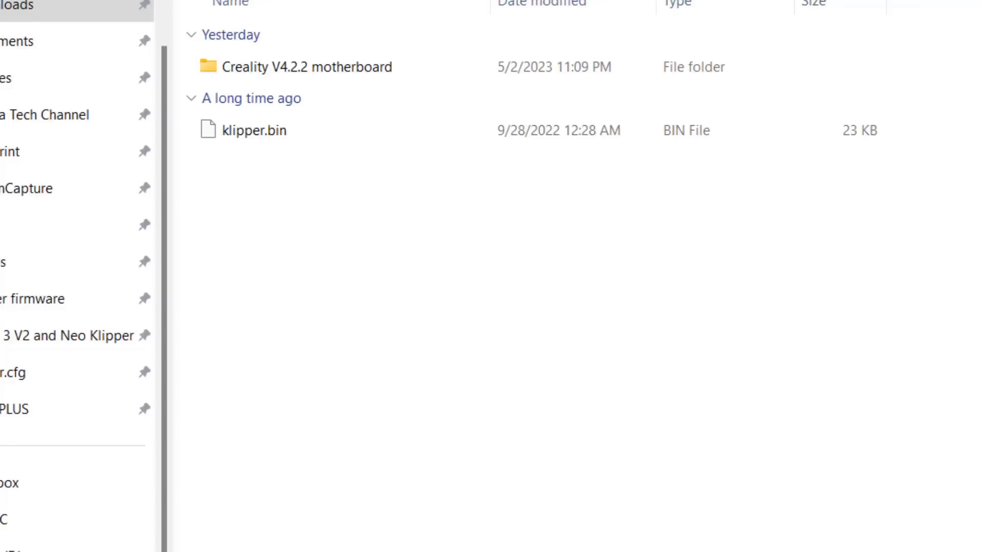
Switch to File Explorer, select klipper.bin and prepare the firmware file for the printer's SD card.
left_click(322, 69)
key("Delete")
left_click(299, 75)
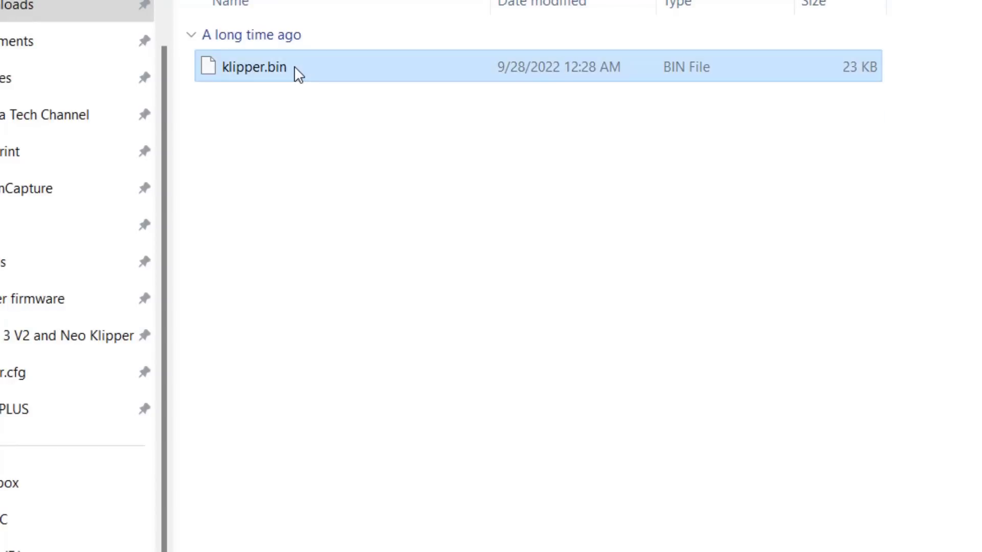
right_click(299, 74)
left_click(368, 100)
left_click(342, 252)
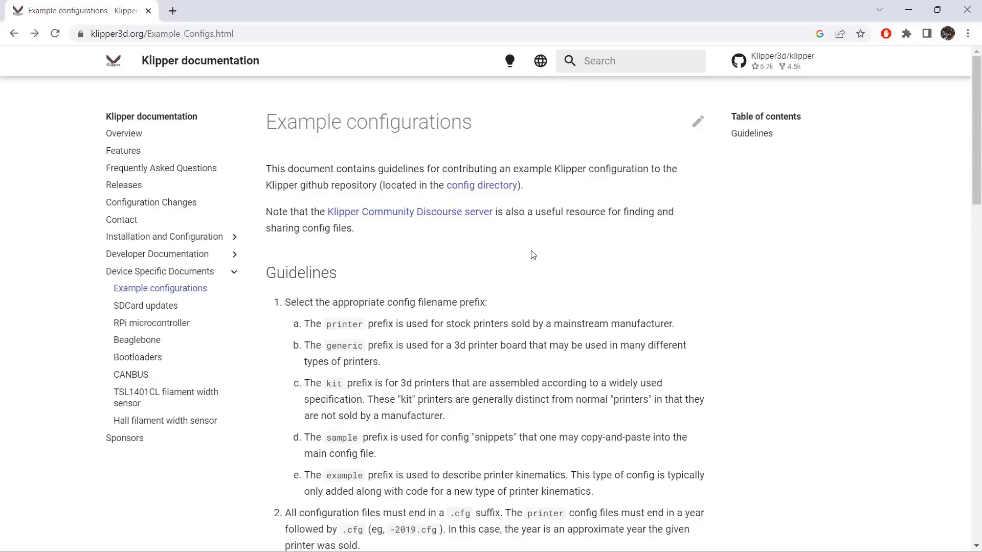
Open Klipper's config directory on GitHub, search the page for "ender" and examine printer-creality-ender2pro-2021.cfg.
left_click(489, 190)
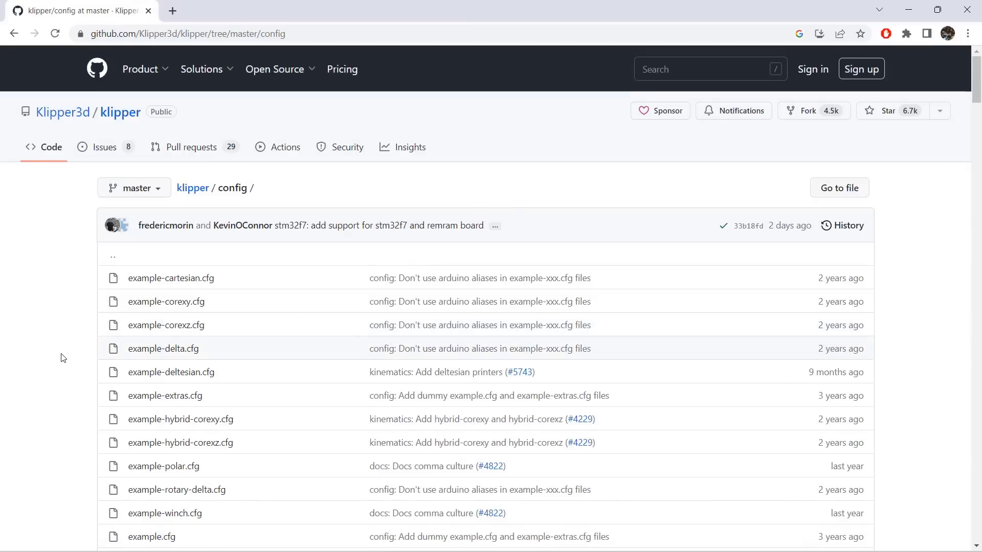
key("ctrl+f")
type("ender")
scroll(65, 355, "down", 1)
left_click(224, 197)
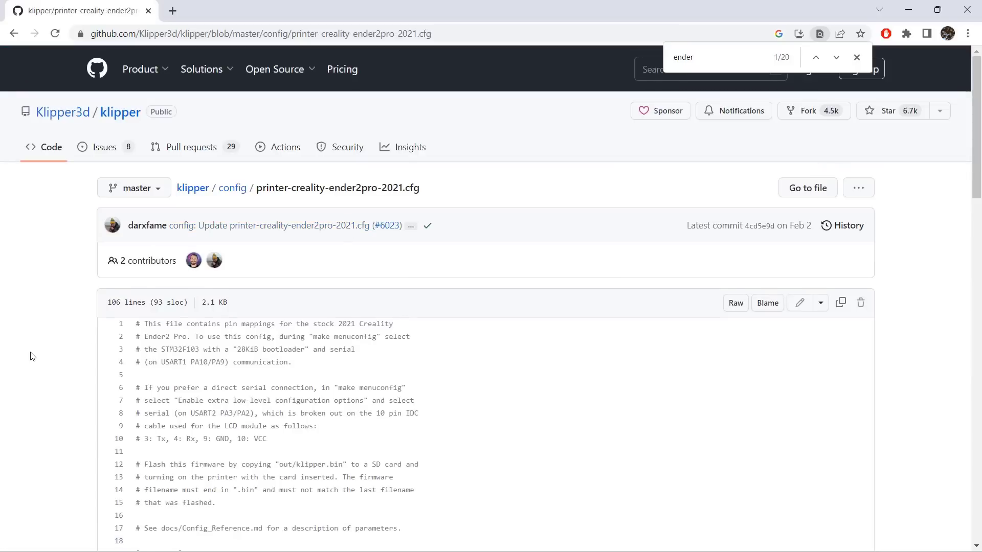
scroll(32, 357, "down", 4)
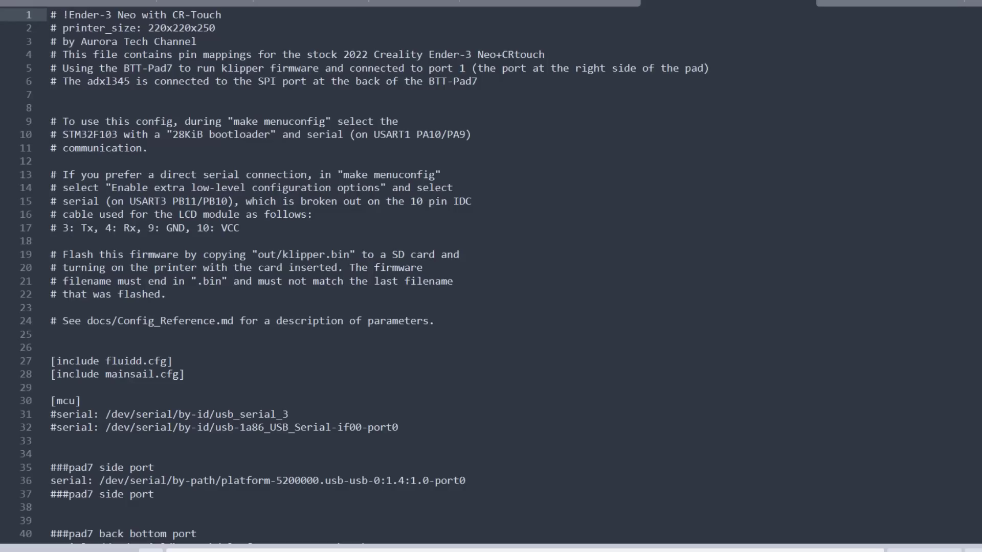
Read the header comments of the Ender-3 Neo with CR-Touch configuration file in the text editor.
left_click(333, 157)
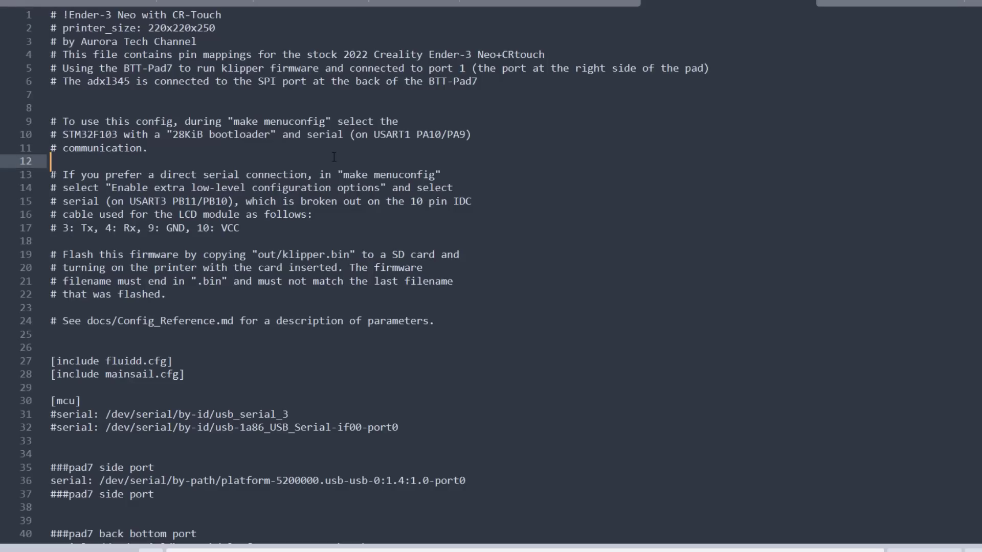
key("ctrl+Home")
key("shift+Down")
key("shift+Down")
key("shift+End")
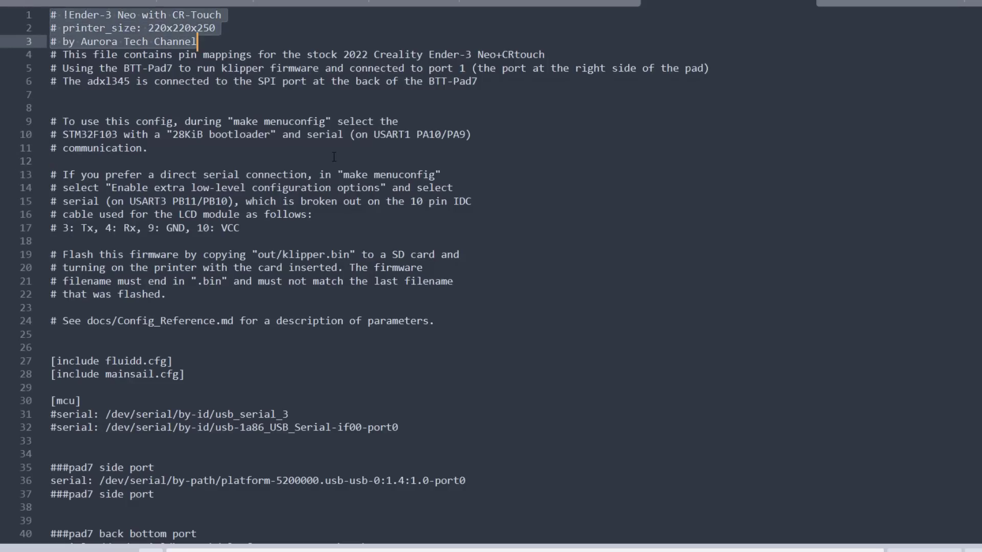
key("shift+Down")
key("shift+Down")
key("Left")
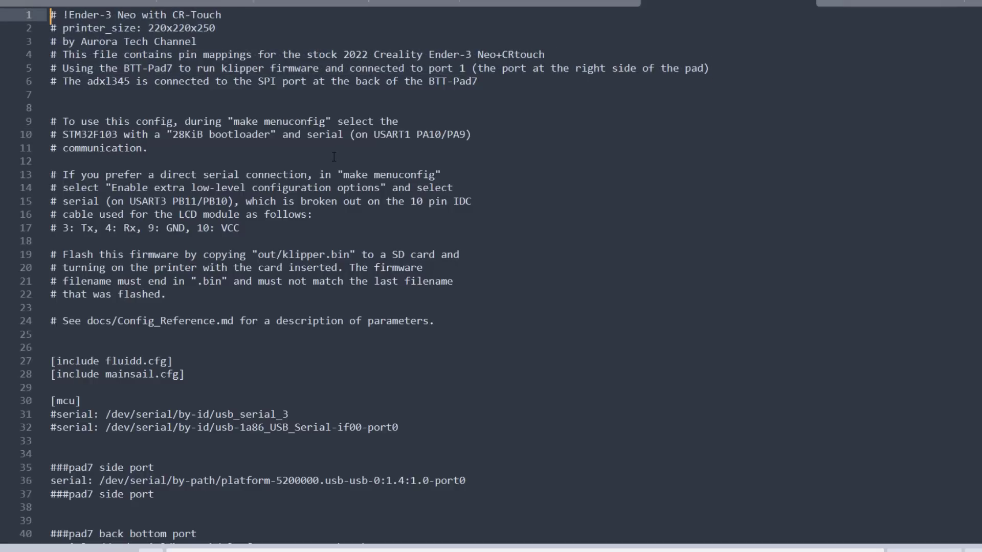
Copy the entire Ender-3 Neo configuration text.
left_click(299, 121)
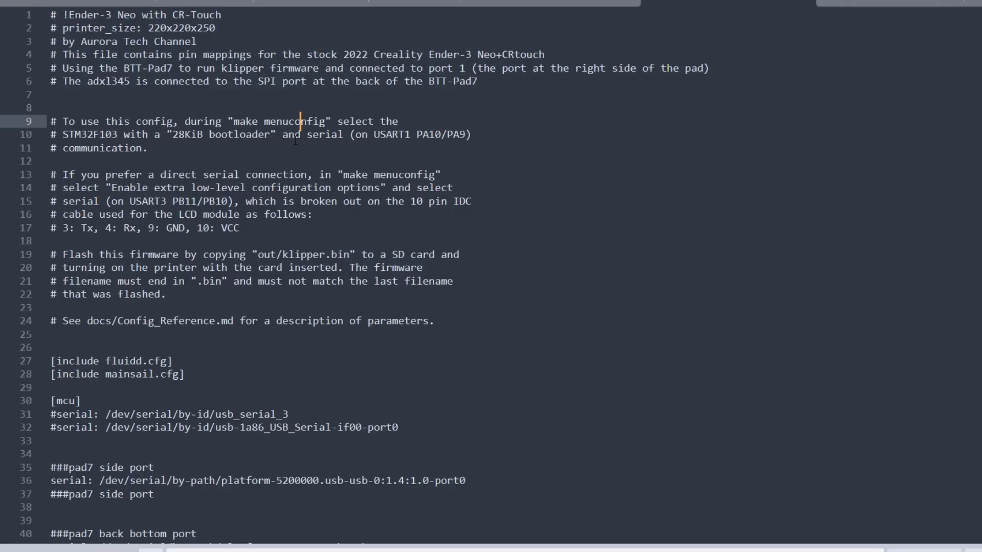
key("ctrl+a")
right_click(295, 141)
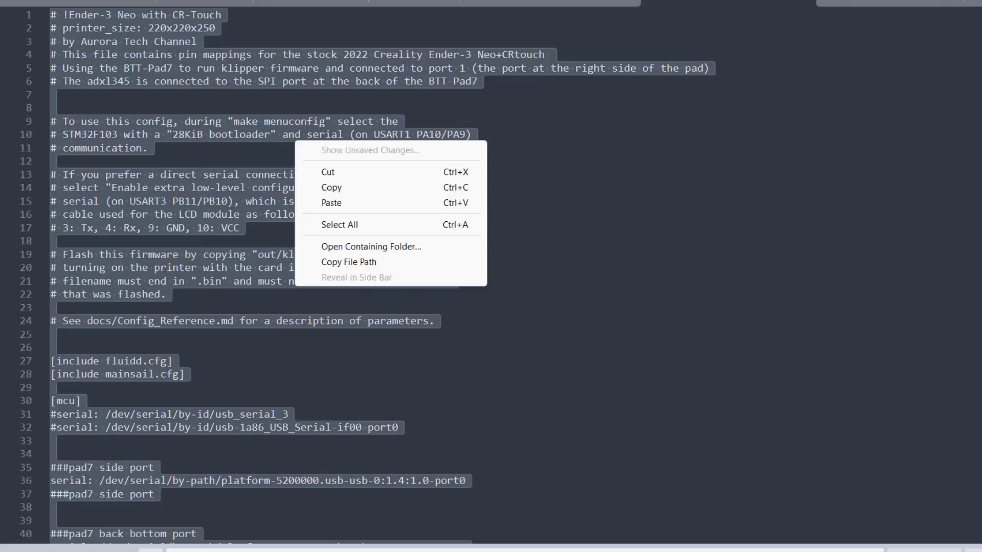
left_click(331, 188)
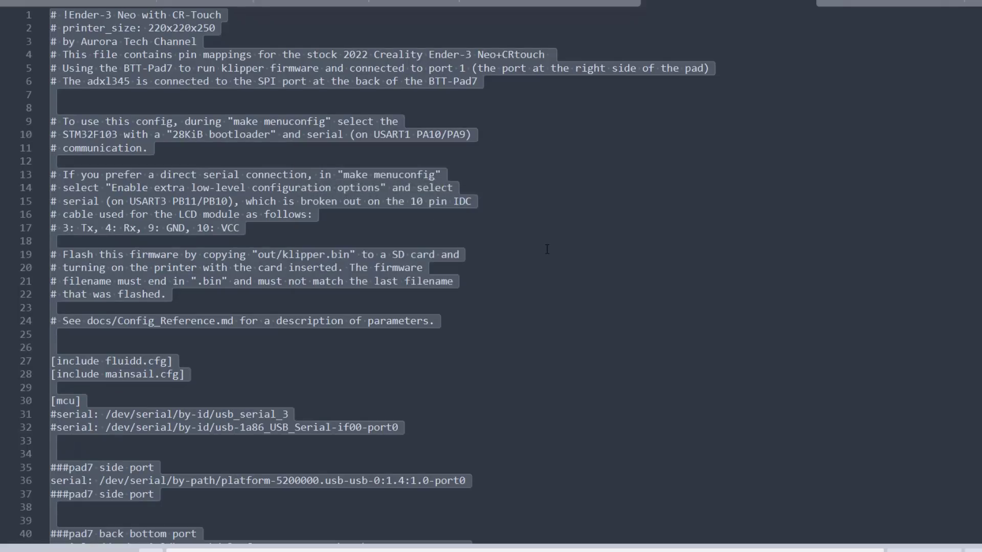
Switch to the Fluidd page of PRINTER1 in the browser and open its printer.cfg for editing.
key("alt+Tab")
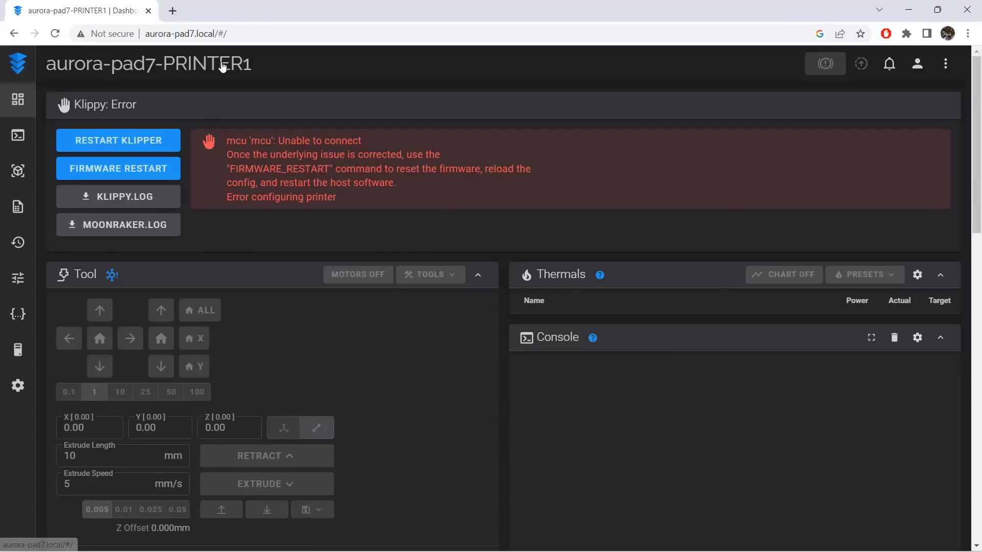
left_click(18, 315)
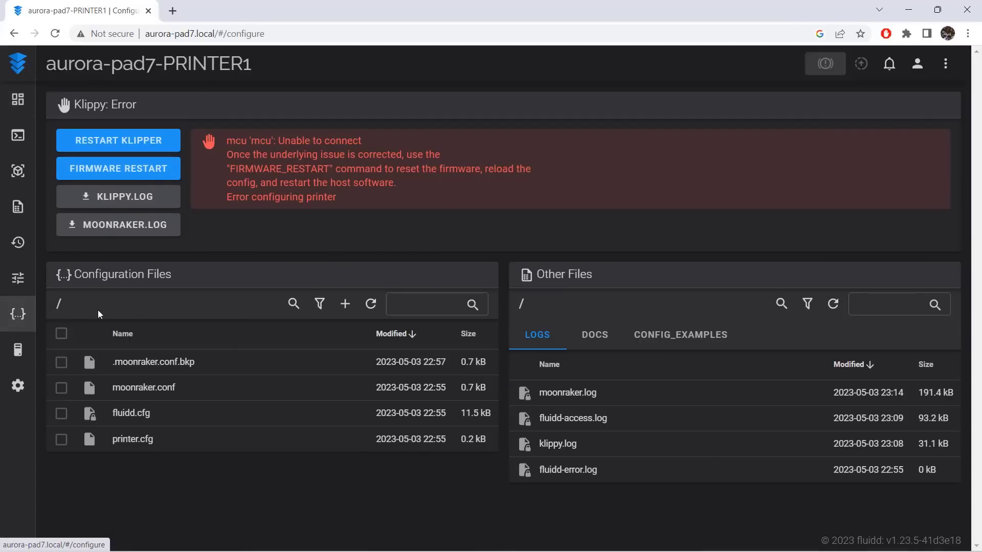
left_click(130, 440)
left_click(247, 268)
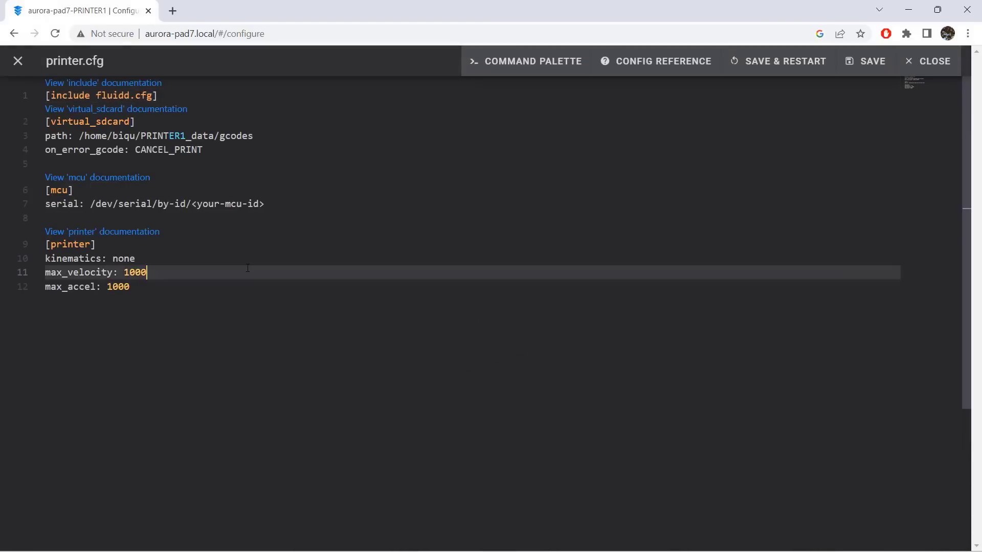
Replace the whole default content of PRINTER1's printer.cfg with the copied Ender-3 Neo configuration.
key("Up")
key("Up")
key("Up")
key("Up")
key("Up")
key("Up")
key("ctrl+a")
key("Delete")
key("ctrl+v")
key("ctrl+Home")
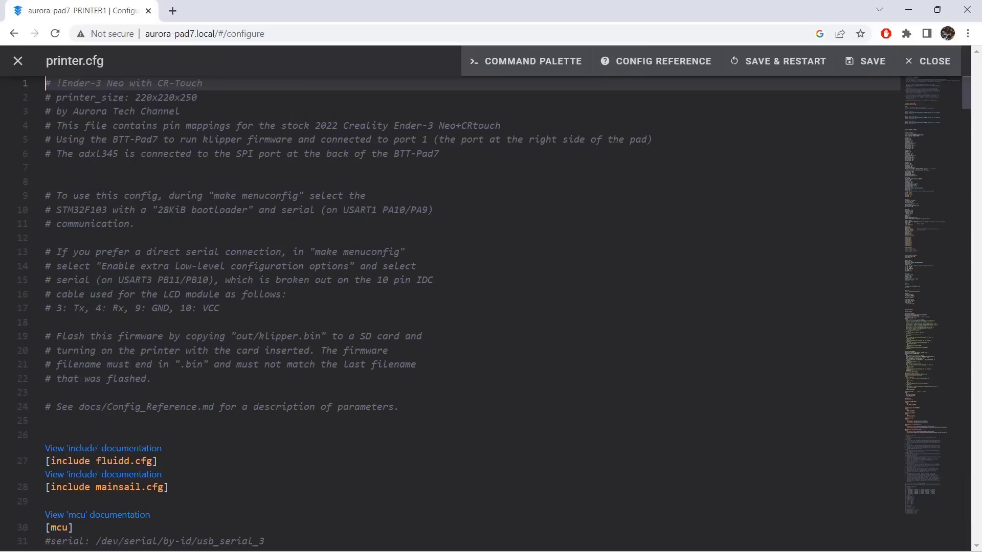
Comment out the back bottom and back top port serial lines under [mcu], keeping only the pad7 side port active, then save and restart.
scroll(248, 195, "down", 8)
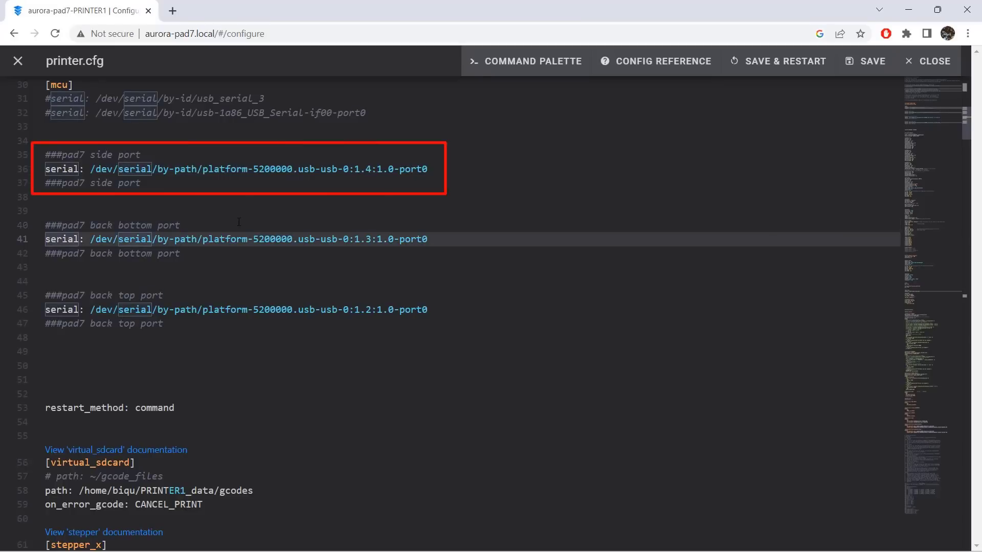
type("#")
key("Down")
key("Down")
key("Down")
key("Down")
key("Down")
type("#")
key("Up")
key("Up")
key("Up")
key("Up")
key("Up")
key("Up")
key("Up")
key("Up")
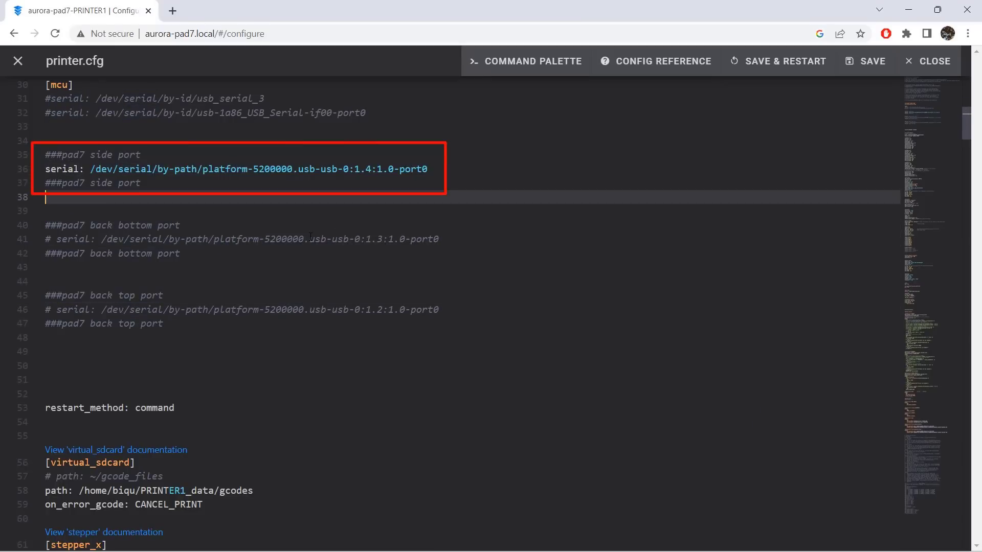
left_click(778, 64)
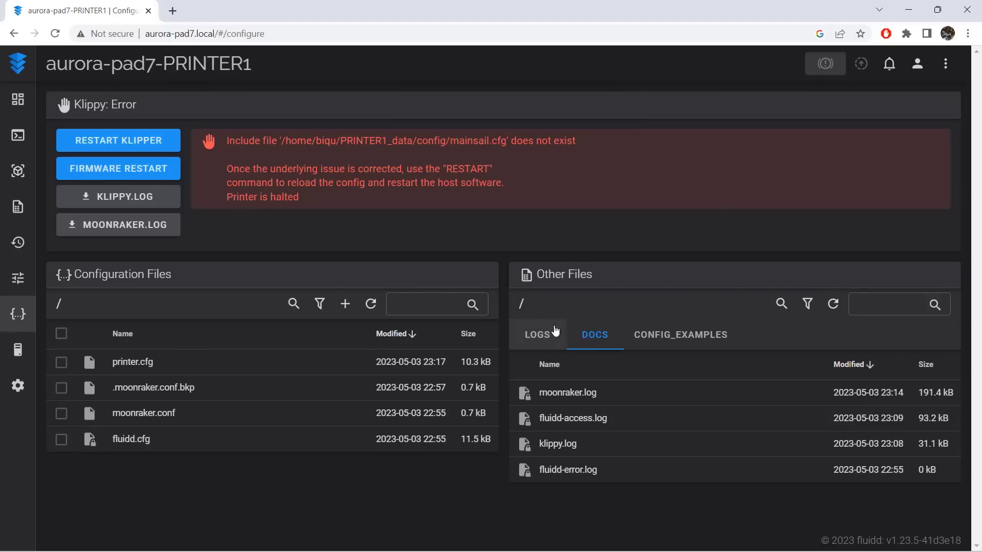
Reopen printer.cfg, comment out the [include mainsail.cfg] line, then save and restart.
left_click(126, 363)
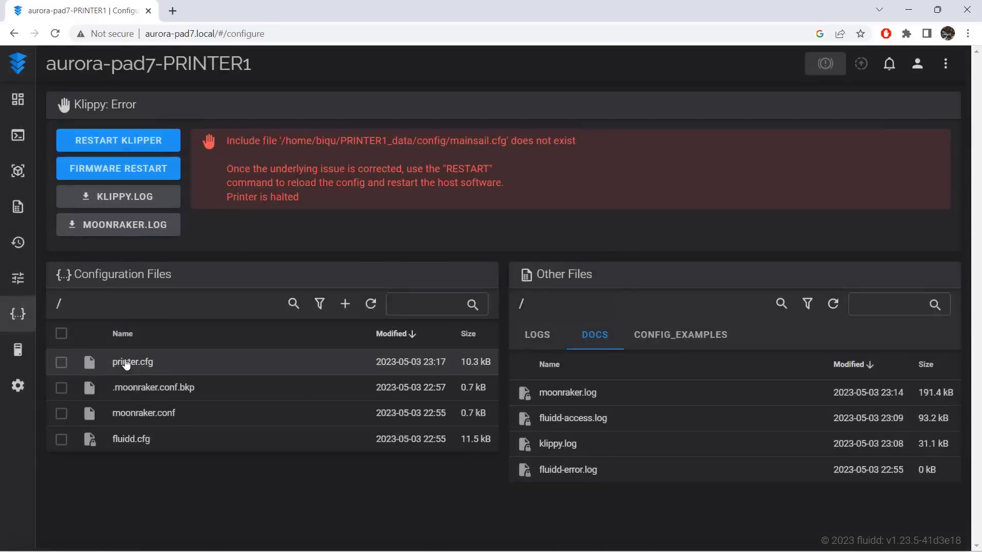
left_click(223, 278)
scroll(223, 277, "down", 3)
left_click(183, 322)
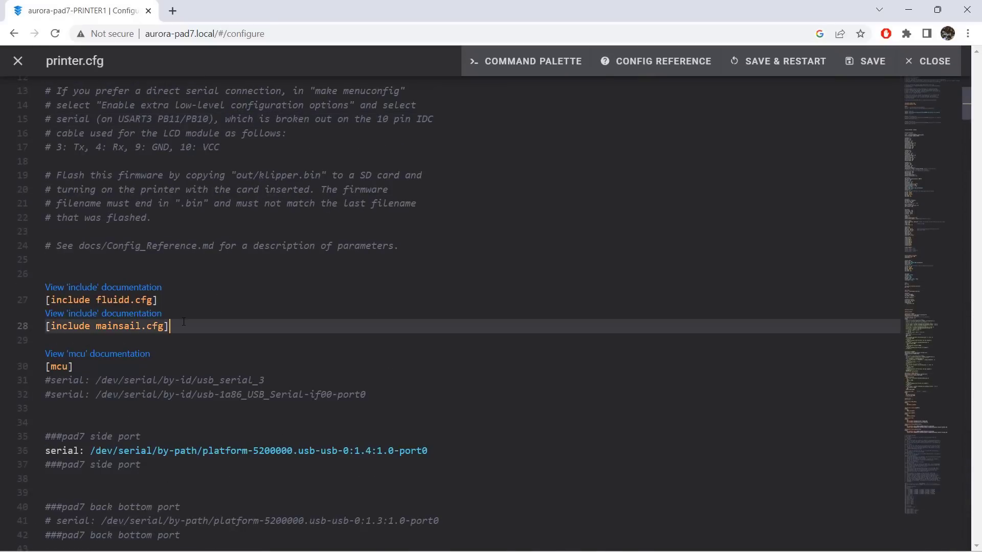
key("ctrl+slash")
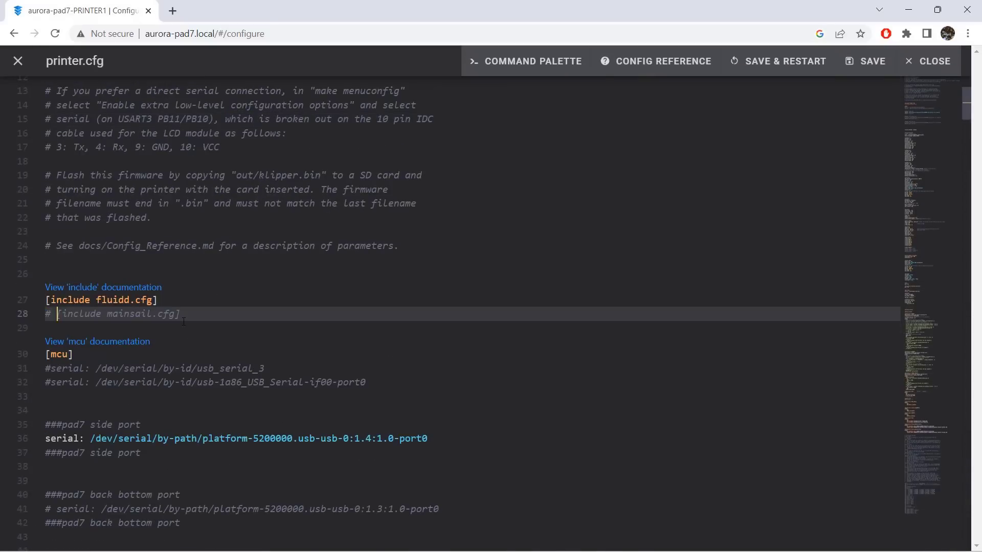
left_click(742, 73)
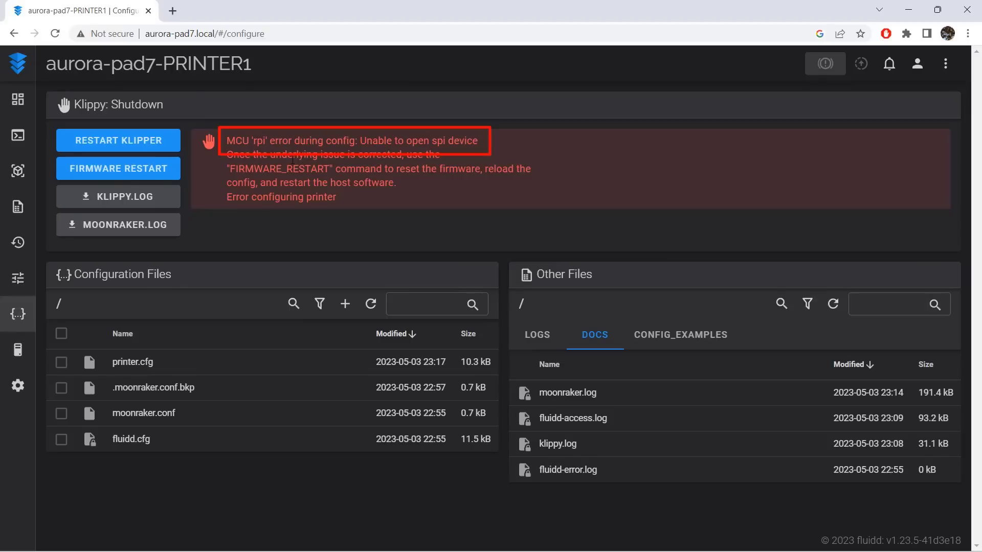
Find "rpi" in printer.cfg, comment out the [mcu rpi], [adxl345] and [resonance_tester] sections, then save and restart.
left_click(145, 362)
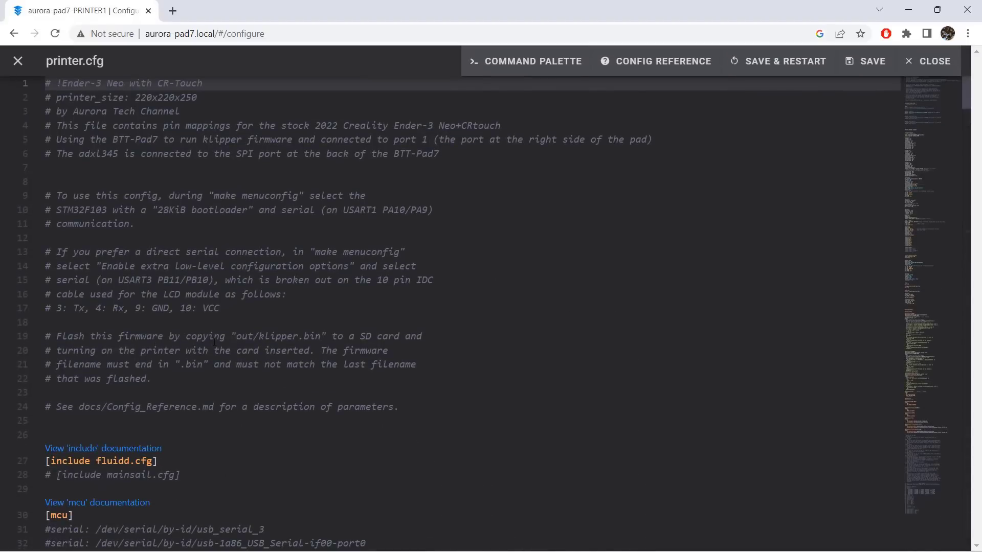
key("ctrl+f")
type("rpi")
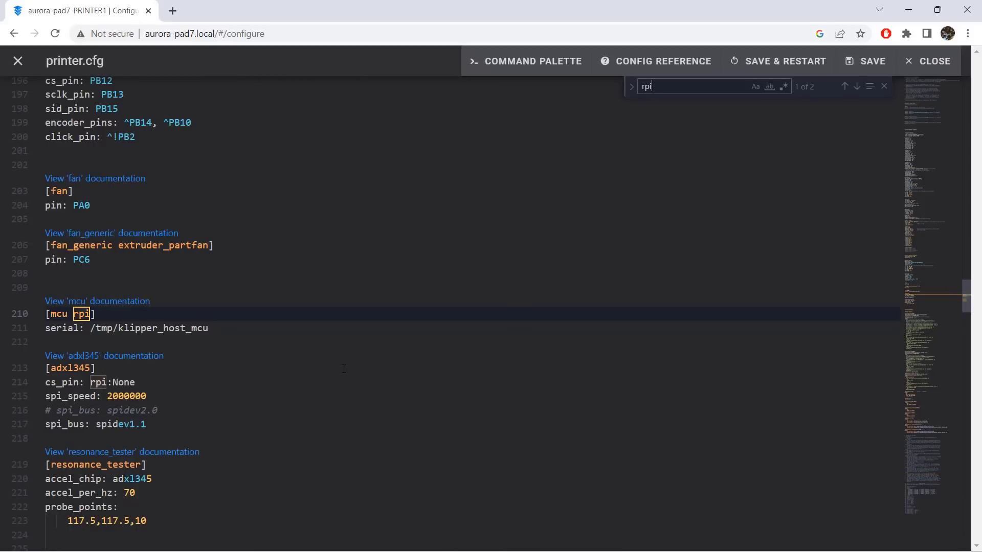
left_click(215, 313)
key("Up")
key("shift+Down")
key("shift+Down")
key("shift+Down")
key("shift+Down")
key("shift+Down")
key("shift+Down")
key("shift+Down")
key("shift+Down")
key("shift+Down")
key("shift+Down")
key("shift+Down")
key("shift+Down")
key("shift+Down")
key("shift+Down")
key("shift+Down")
key("ctrl+slash")
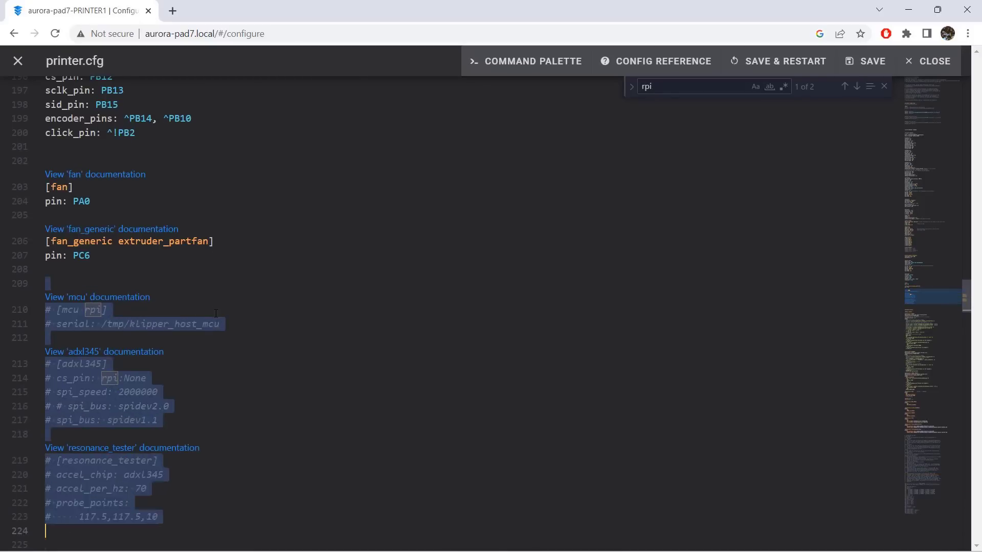
left_click(734, 62)
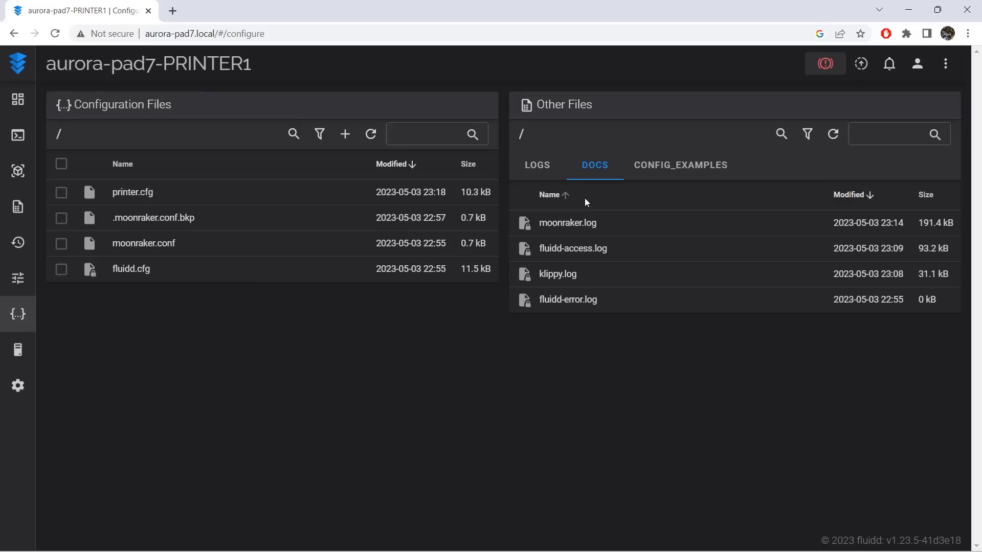
Home all axes of PRINTER1 from the dashboard.
left_click(17, 100)
left_click(202, 235)
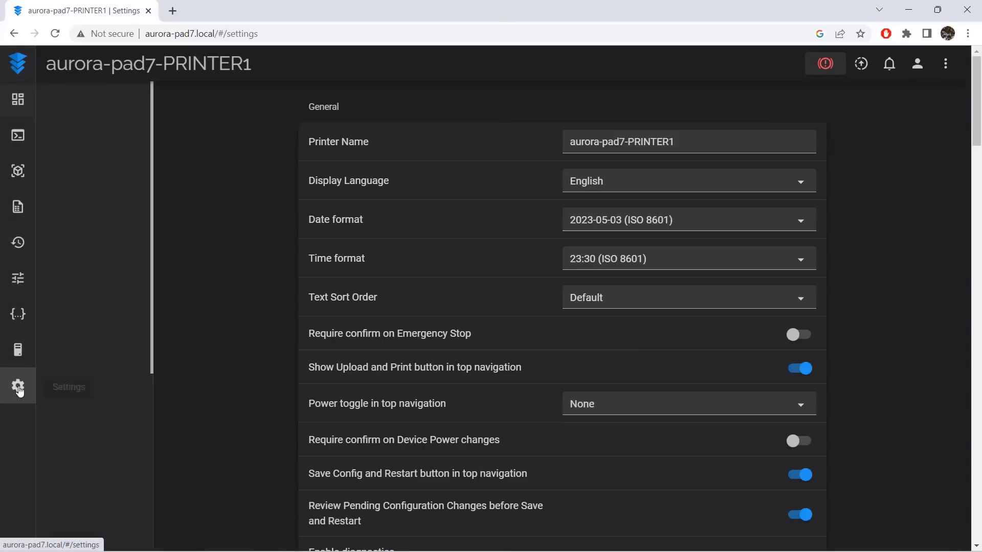
Rename the printer to aurora-pad7-Ender-3-Neo in Fluidd's general settings.
left_click(651, 146)
key("End")
key("shift+Left")
key("shift+Left")
key("shift+Left")
key("shift+Left")
key("shift+Left")
key("shift+Left")
key("shift+Left")
key("shift+Left")
type("E")
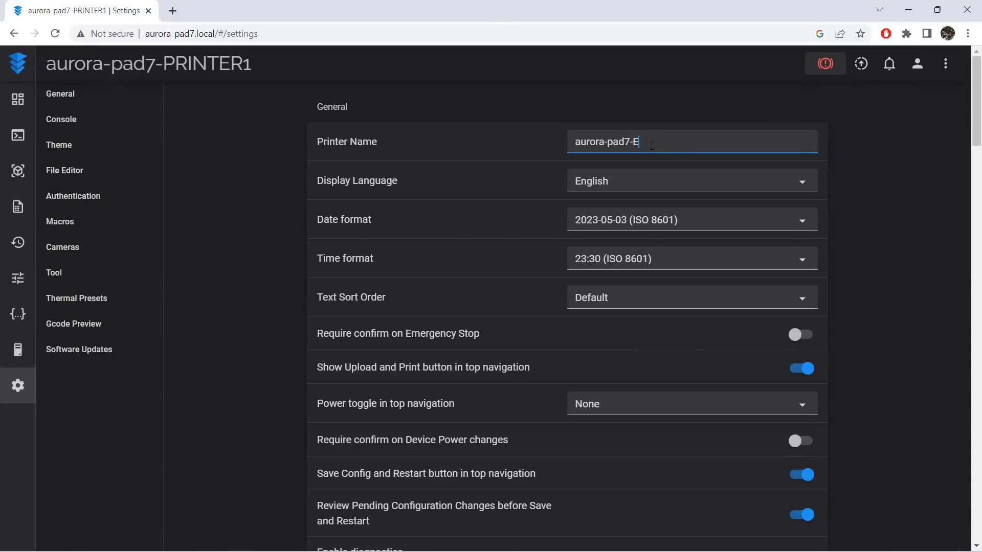
type("nder-3-Neo")
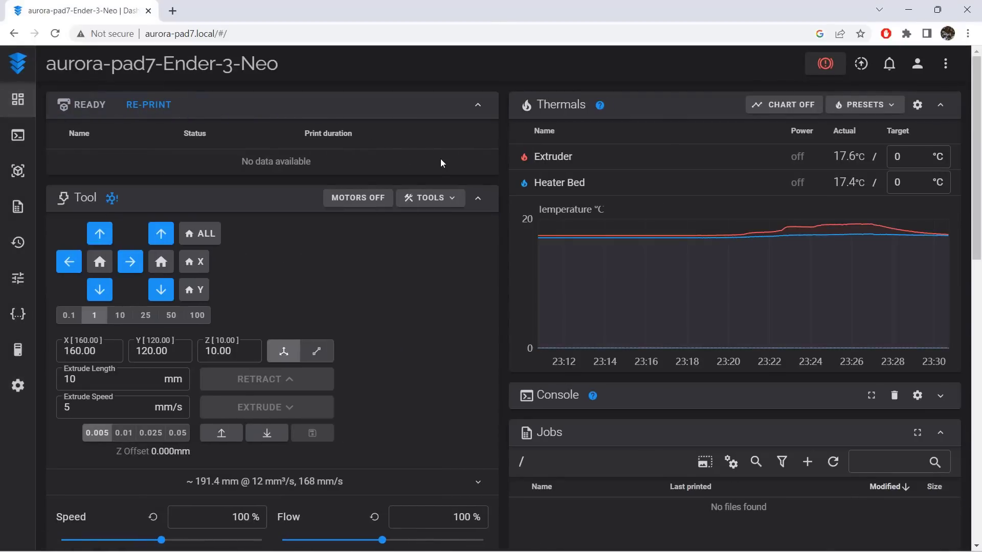
Switch Fluidd to PRINTER2 and open its printer.cfg for editing.
left_click(946, 64)
left_click(863, 211)
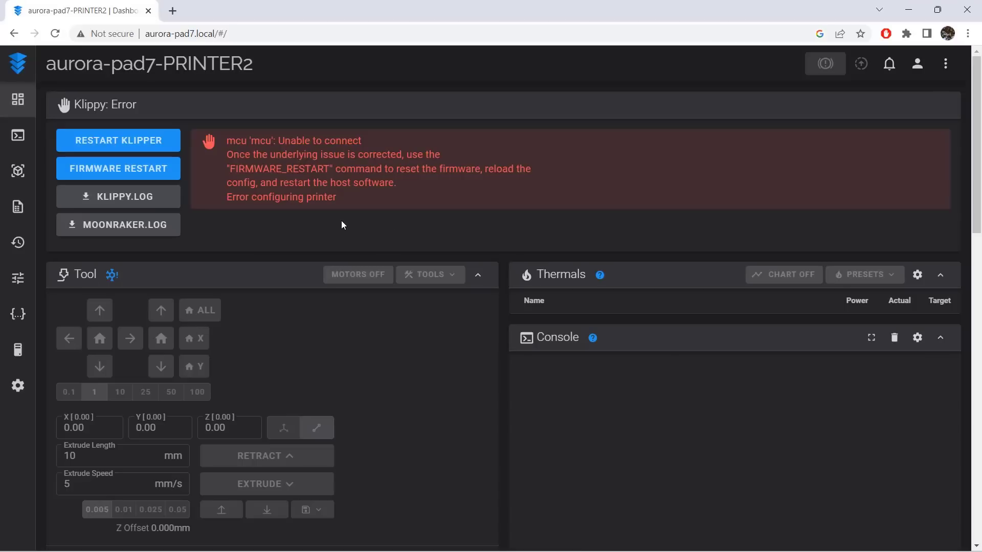
left_click(18, 314)
left_click(139, 439)
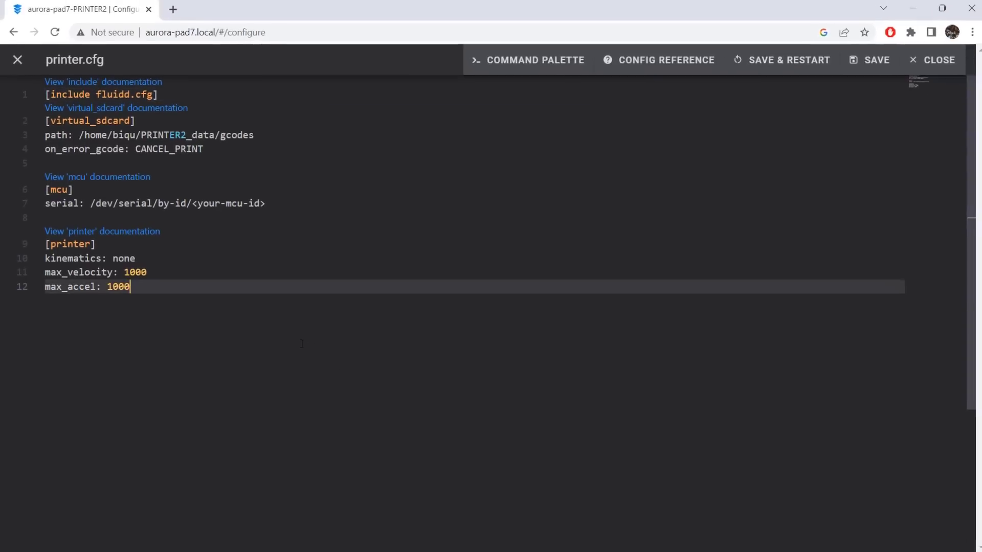
Replace the whole content of PRINTER2's printer.cfg with the stock Ender-3 v4.2.2 configuration from the text editor.
key("ctrl+a")
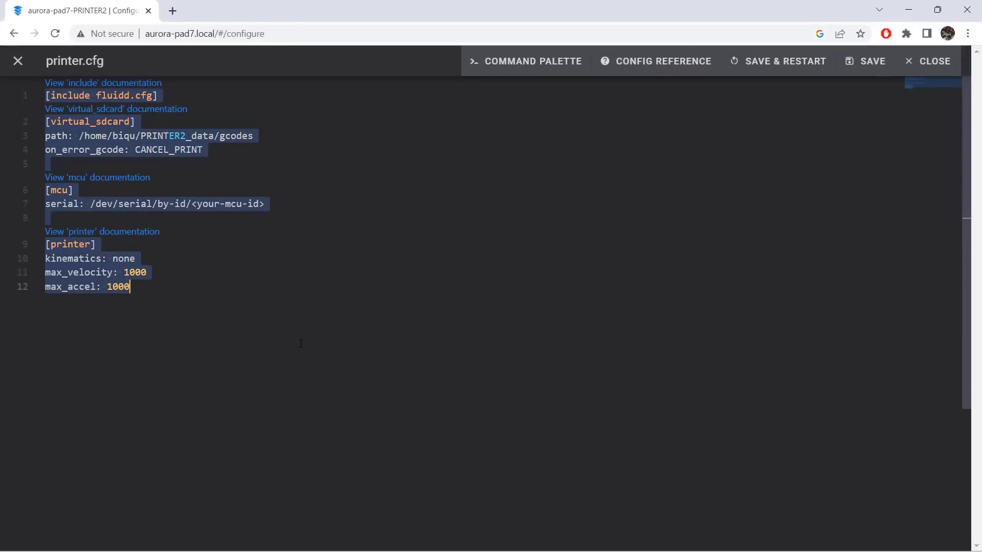
key("Delete")
key("ctrl+v")
key("ctrl+Home")
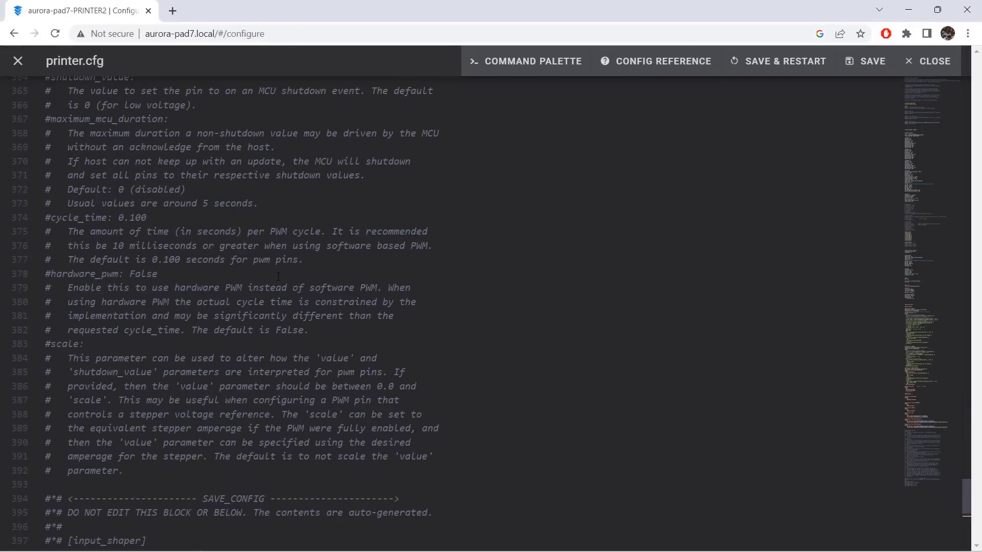
Delete the [include mainsail.cfg] line from PRINTER2's printer.cfg.
left_click(278, 276)
scroll(278, 277, "down", 4)
left_click(197, 285)
key("Up")
key("Down")
key("shift+Home")
key("BackSpace")
Check the active back top port serial line and set the [virtual_sdcard] path to /home/biqu/PRINTER2_data/gcodes.
scroll(197, 284, "down", 2)
left_click(197, 284)
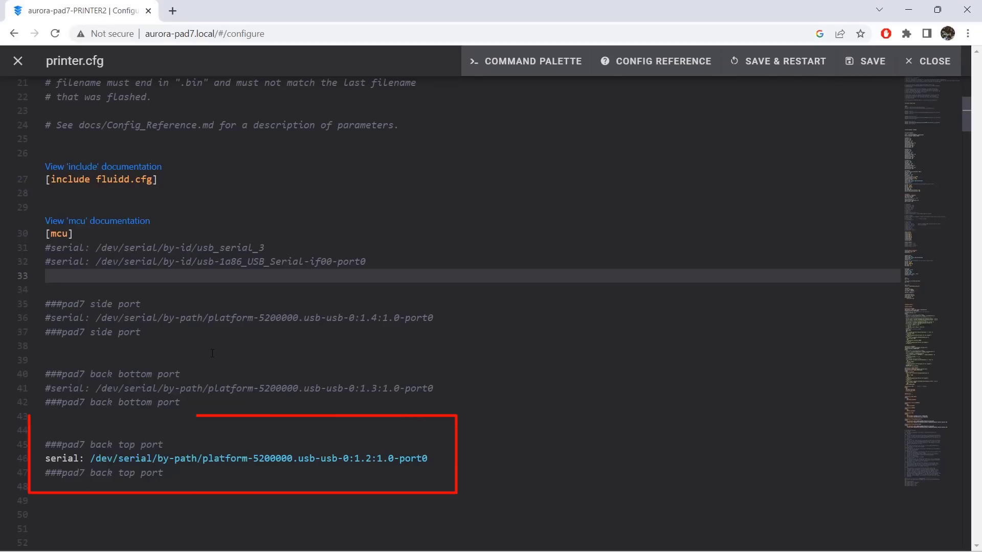
scroll(201, 392, "down", 3)
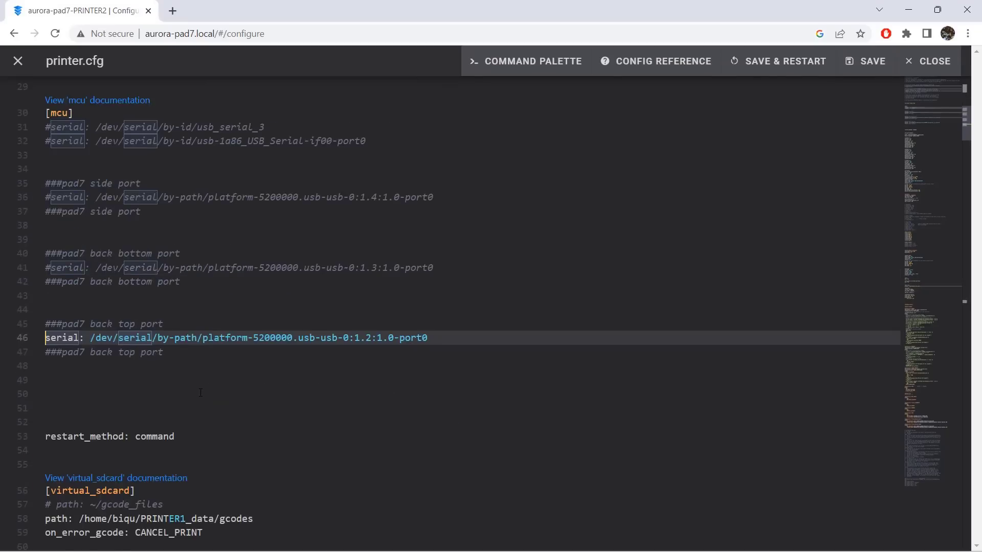
scroll(201, 393, "down", 5)
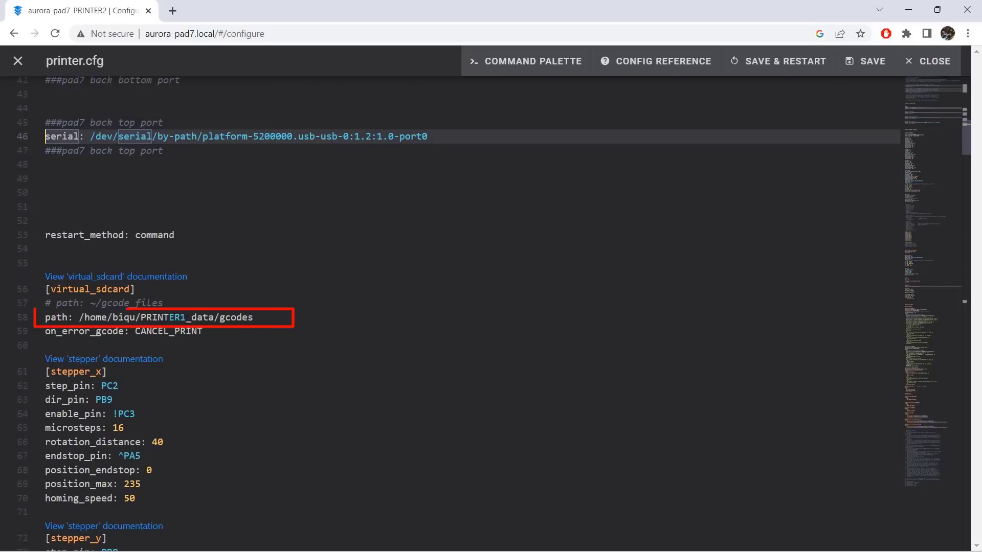
left_click(187, 318)
key("BackSpace")
type("2")
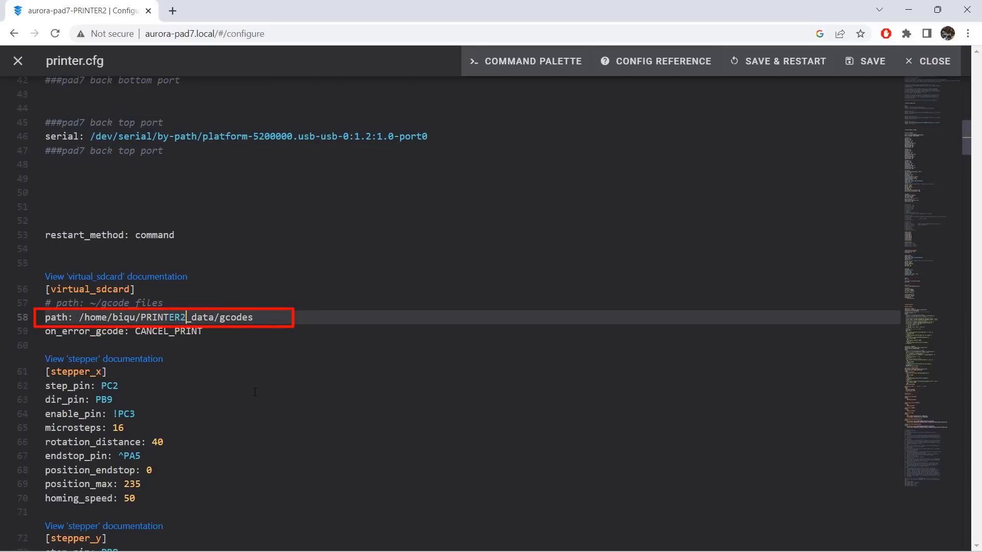
Comment out the [mcu rpi], [adxl345] and [resonance_tester] sections in PRINTER2's printer.cfg.
left_click(255, 393)
scroll(255, 392, "down", 20)
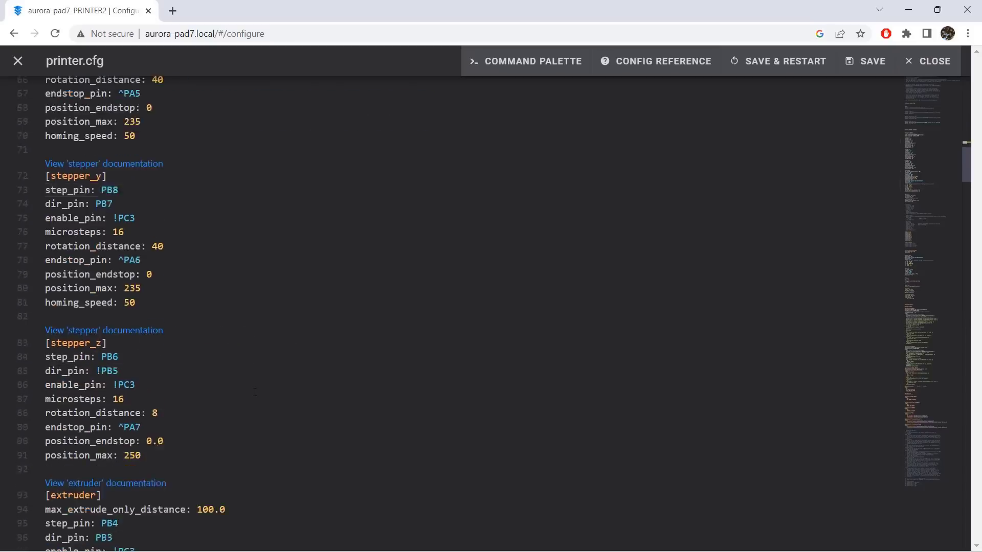
scroll(255, 392, "down", 11)
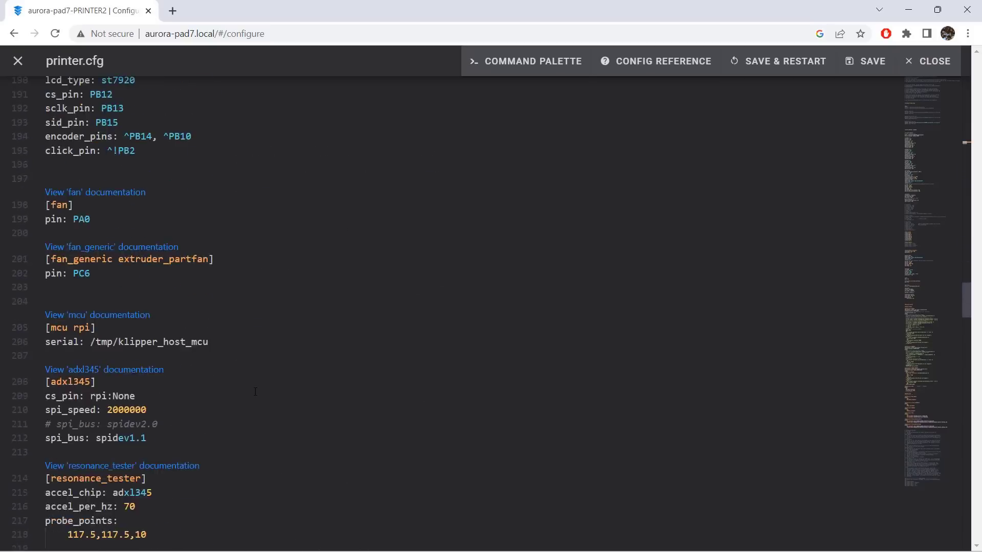
left_click(180, 220)
key("shift+Down")
key("shift+Down")
key("shift+Down")
key("shift+Down")
key("shift+Down")
key("shift+Down")
key("shift+Down")
key("shift+Down")
key("shift+Down")
key("shift+Down")
key("shift+Down")
key("shift+Down")
key("shift+Down")
key("shift+Down")
key("shift+Down")
key("ctrl+slash")
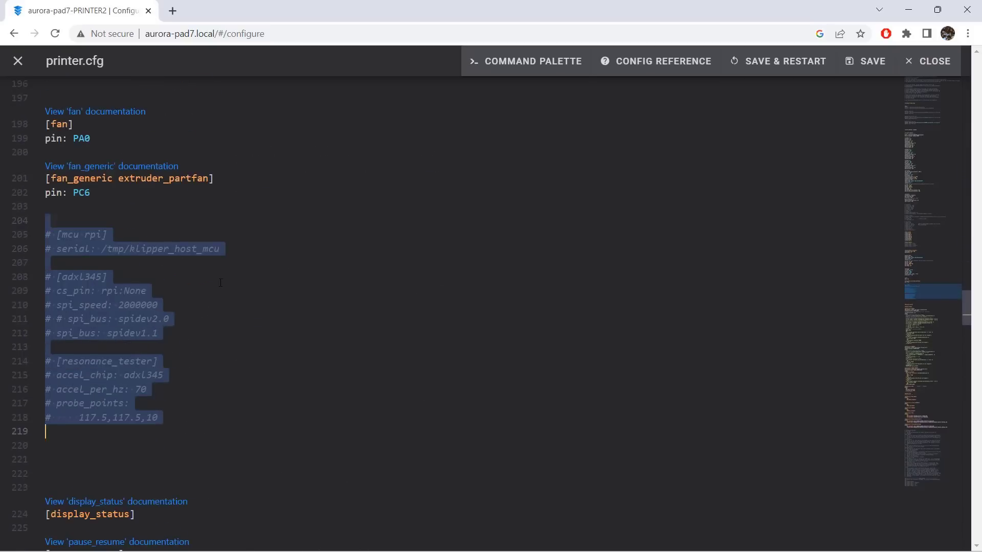
Save PRINTER2's printer.cfg with a restart and home all axes of the printer.
left_click(778, 61)
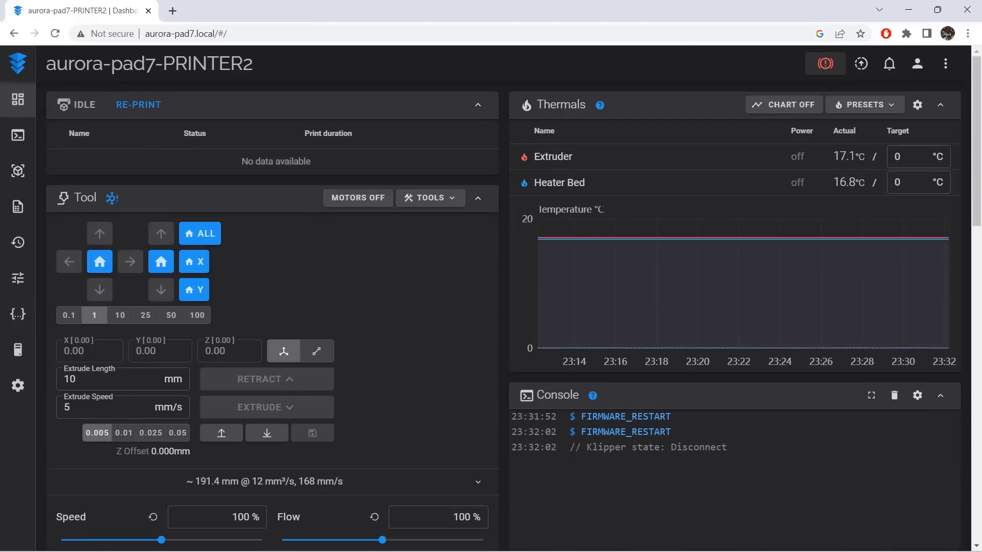
left_click(199, 234)
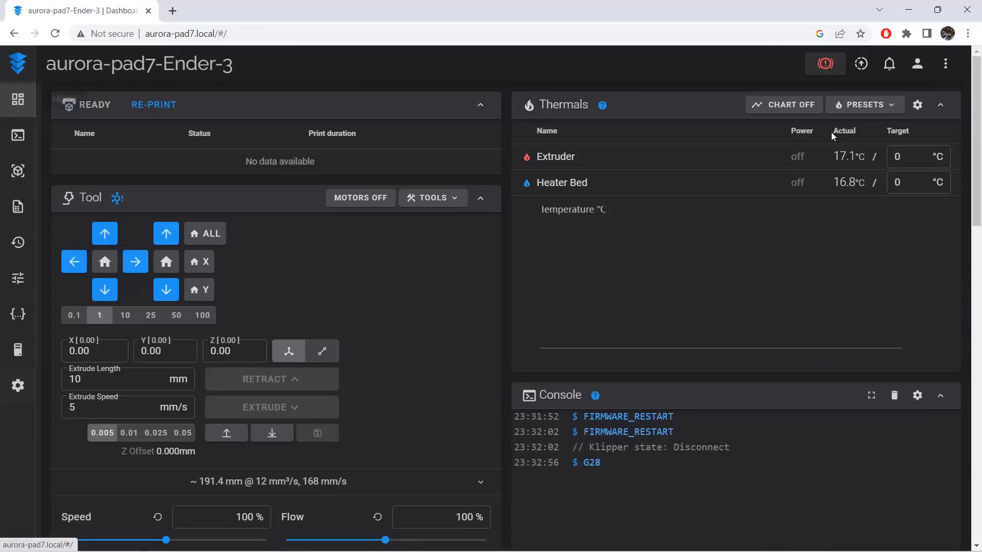
Switch Fluidd to the aurora-pad7-Ender-3-Neo printer and back to aurora-pad7-Ender-3.
left_click(945, 64)
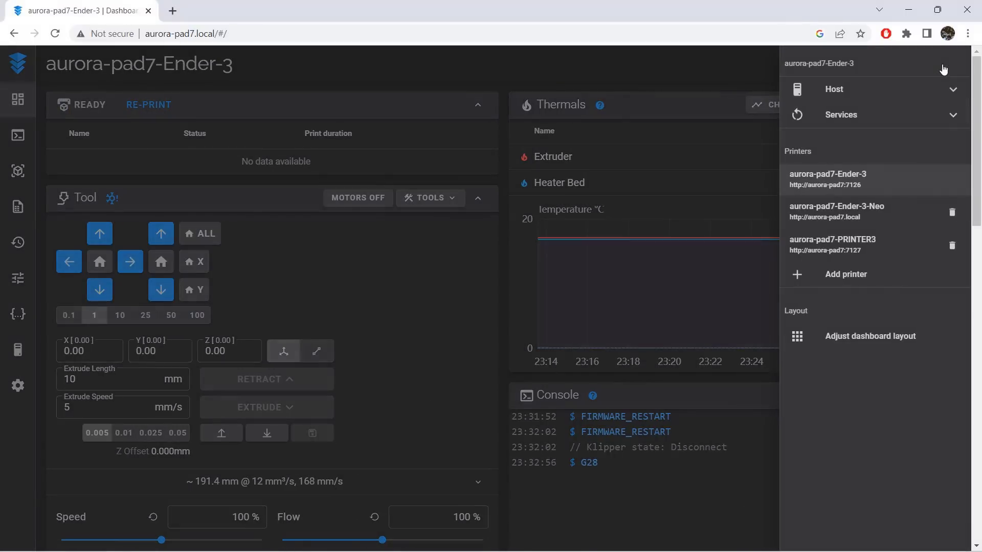
left_click(881, 210)
left_click(945, 64)
left_click(869, 209)
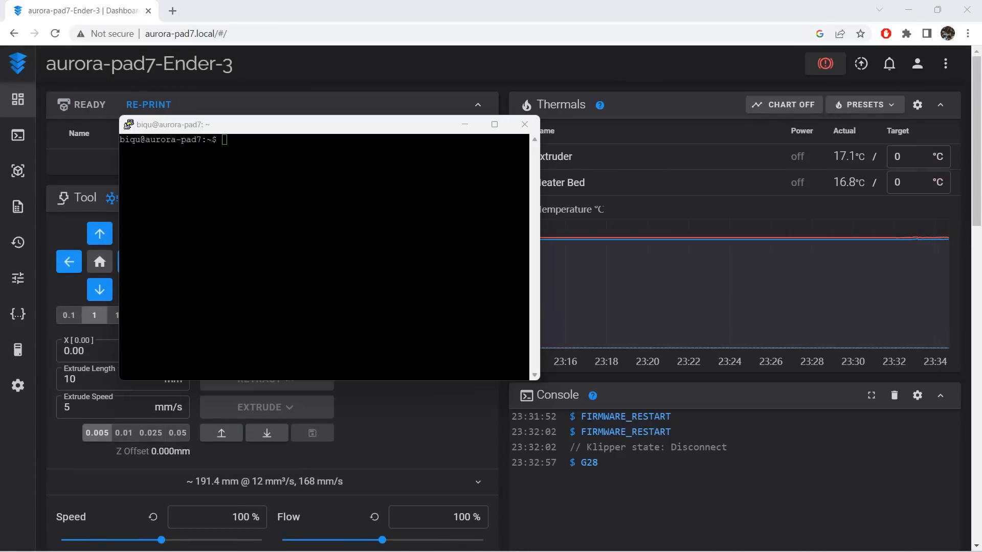
Switch to the SSH terminal, list the home directory with ls -l and open KlipperScreen.conf in nano with sudo.
left_click(323, 250)
type("ls -l")
key("Return")
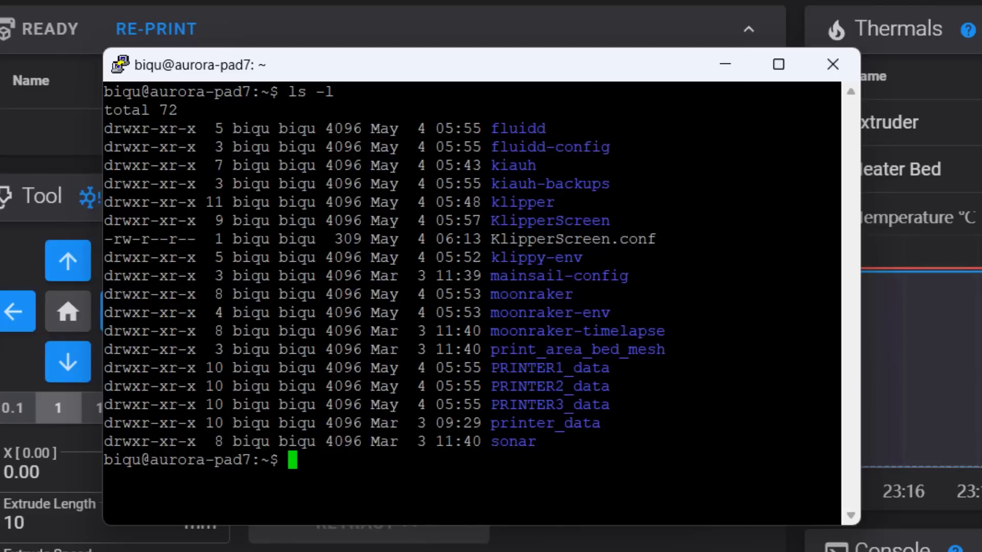
type("sudo nano KlipperScreen.conf")
key("Return")
Rename the first printer section in KlipperScreen.conf to [printer Ender-3-Neo].
key("Down")
key("Down")
key("Down")
key("End")
key("Left")
key("BackSpace")
key("BackSpace")
key("BackSpace")
key("BackSpace")
key("BackSpace")
key("BackSpace")
key("BackSpace")
Rename the second printer section in KlipperScreen.conf to [printer Ender-3].
key("BackSpace")
type("Ender-3-Neo")
key("Down")
key("Down")
key("Down")
key("Down")
key("Left")
Set default_printer in the [main] section of KlipperScreen.conf to Ender-3-Neo and leave the editor.
key("BackSpace")
key("BackSpace")
key("BackSpace")
key("BackSpace")
key("BackSpace")
key("BackSpace")
key("BackSpace")
key("BackSpace")
type("End")
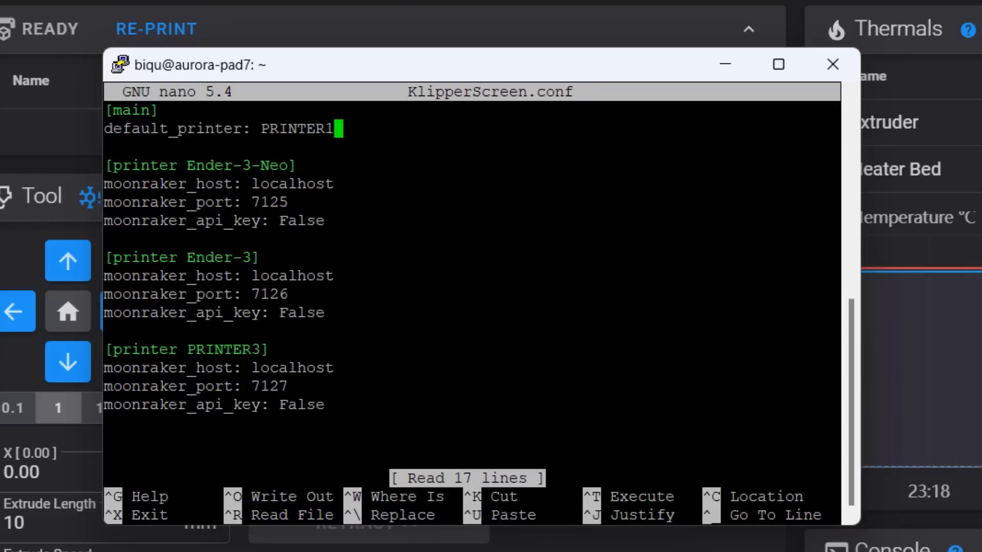
key("BackSpace")
key("BackSpace")
key("BackSpace")
key("BackSpace")
key("BackSpace")
key("BackSpace")
key("BackSpace")
key("BackSpace")
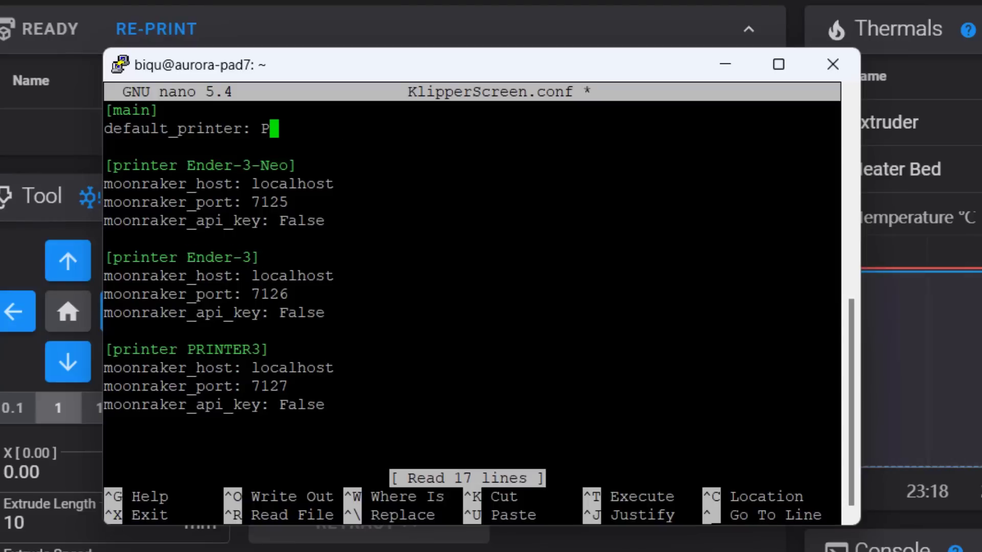
type("Ender-3")
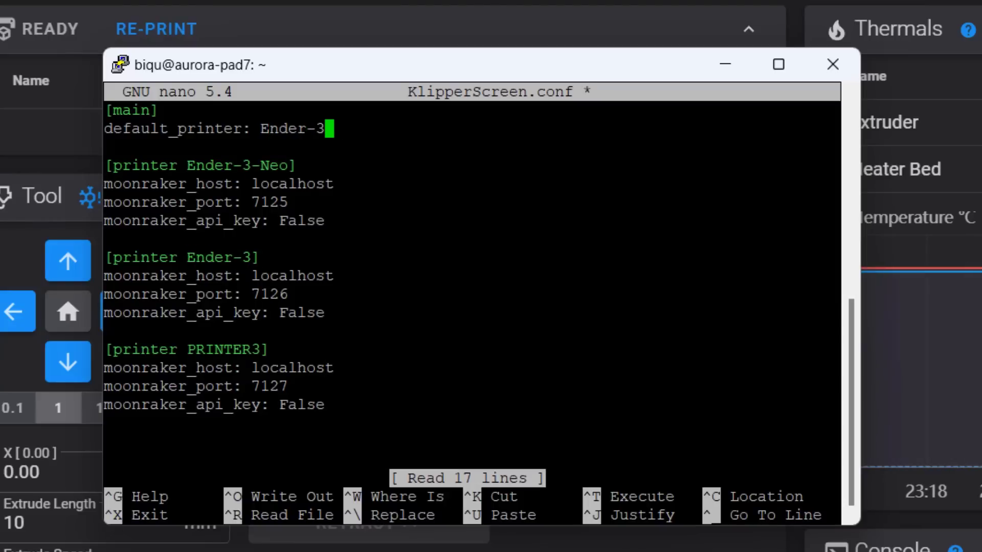
type("-Neo")
key("ctrl+z")
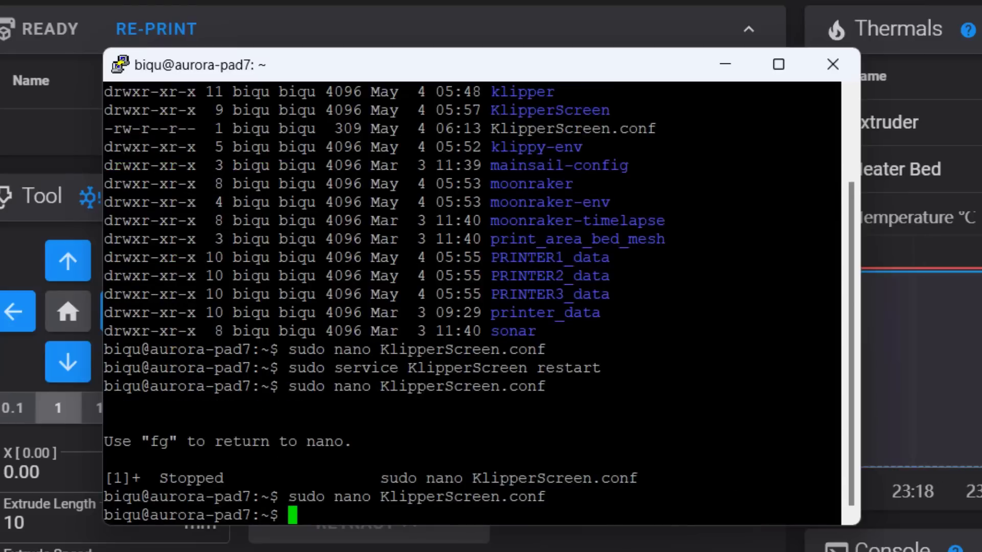
Clear the terminal and run sudo service KlipperScreen restart.
type("clear")
key("Return")
key("Up")
key("Up")
key("Up")
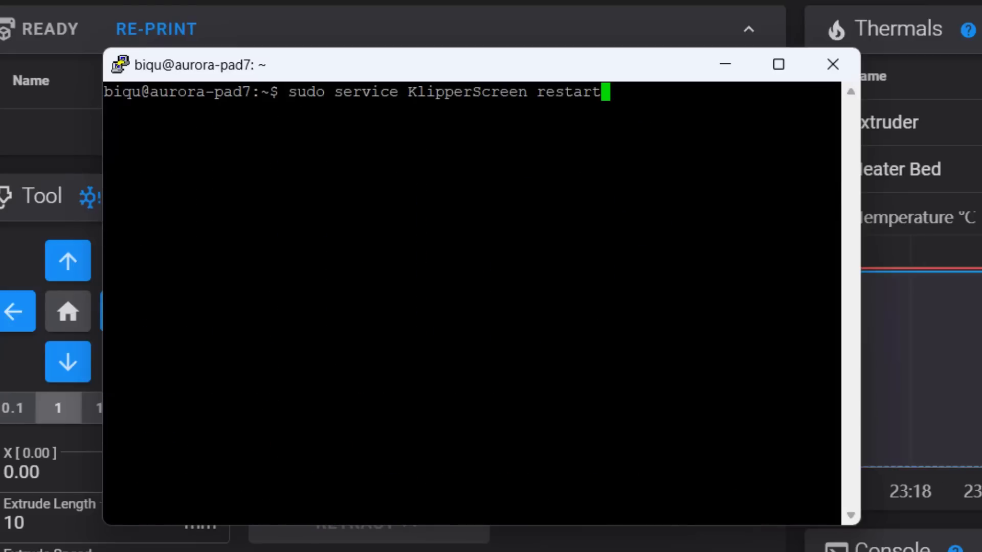
key("Return")
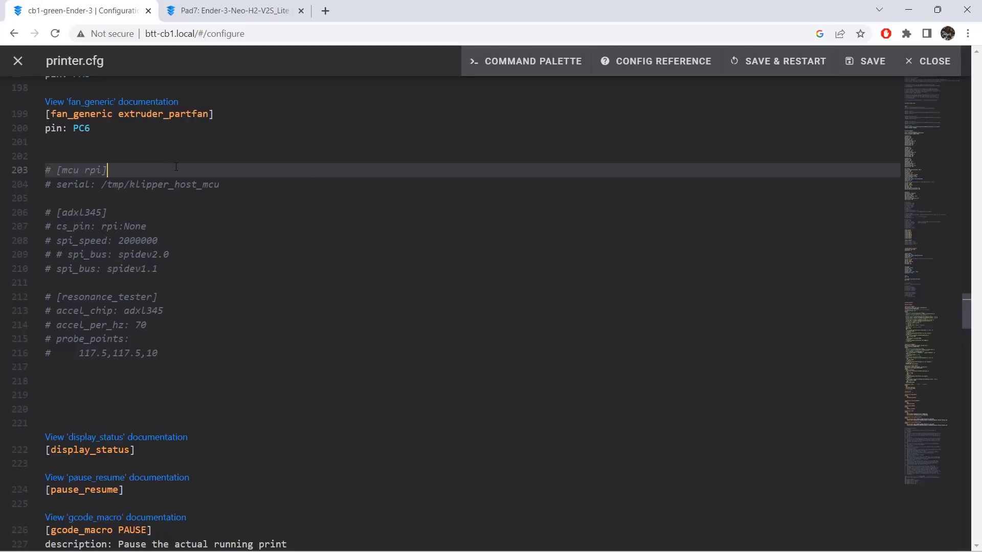
Uncomment the [mcu rpi], [adxl345] and [resonance_tester] sections in the Ender-3's printer.cfg in Fluidd.
key("shift+Down")
key("shift+Down")
key("shift+Down")
key("shift+Down")
key("shift+Down")
key("shift+Down")
key("shift+Down")
key("shift+Down")
key("shift+Down")
key("shift+Down")
key("shift+Down")
key("shift+Down")
key("shift+Down")
key("shift+End")
key("ctrl+slash")
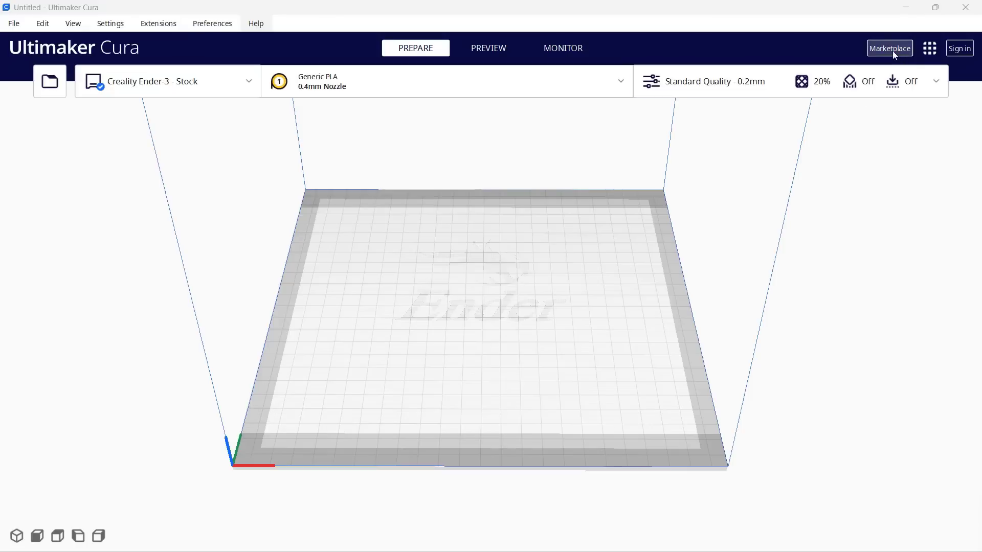
Switch to Ultimaker Cura, search the Marketplace for moonraker and view the Moonraker Connection plugin's details.
left_click(894, 54)
left_click(406, 169)
type("moonraker")
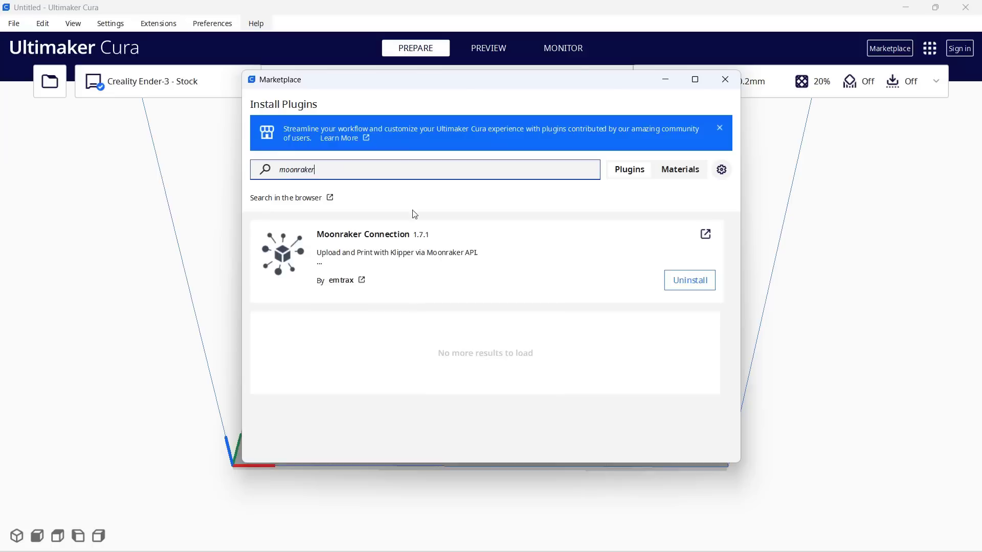
left_click(406, 258)
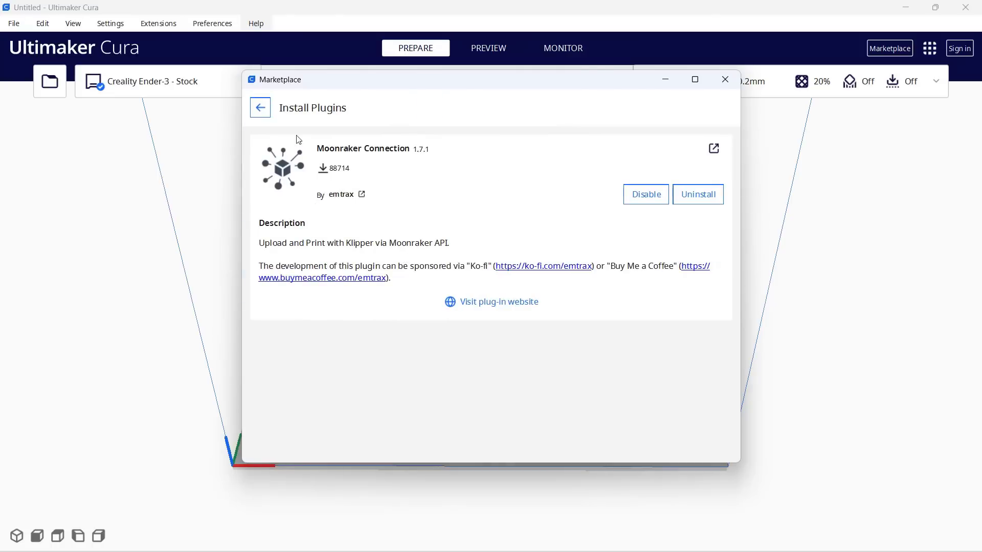
left_click(726, 80)
left_click(208, 90)
left_click(251, 342)
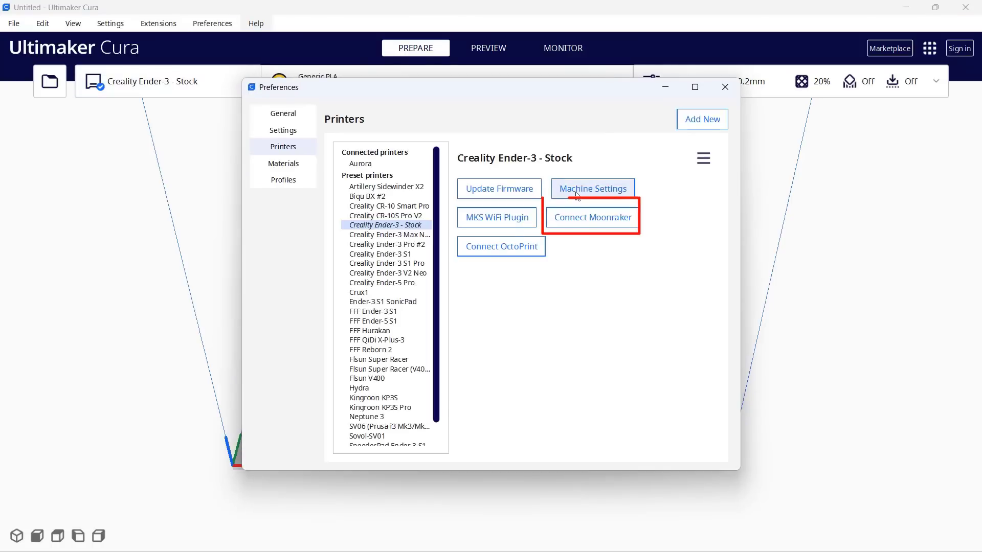
left_click(583, 224)
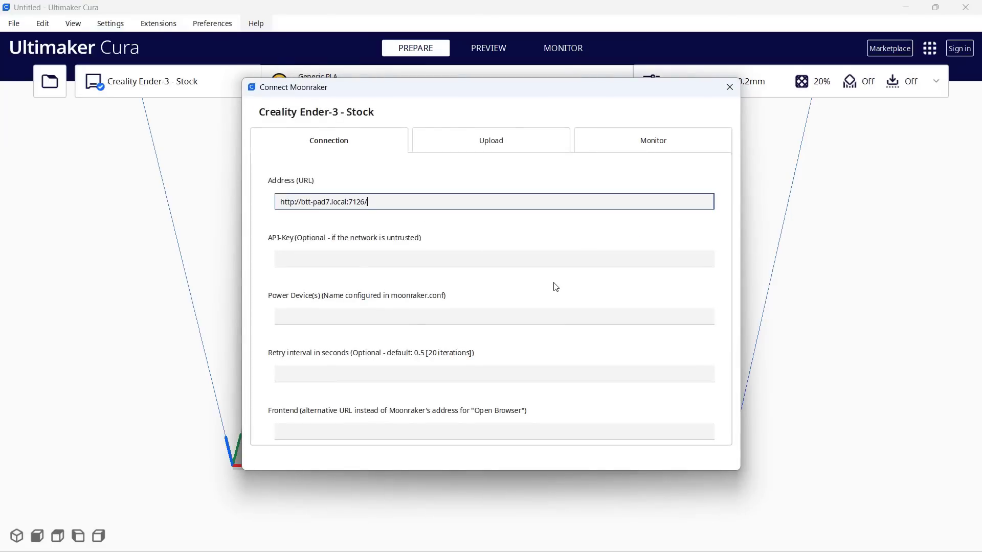
key("shift+Left")
key("shift+Left")
key("shift+Left")
key("BackSpace")
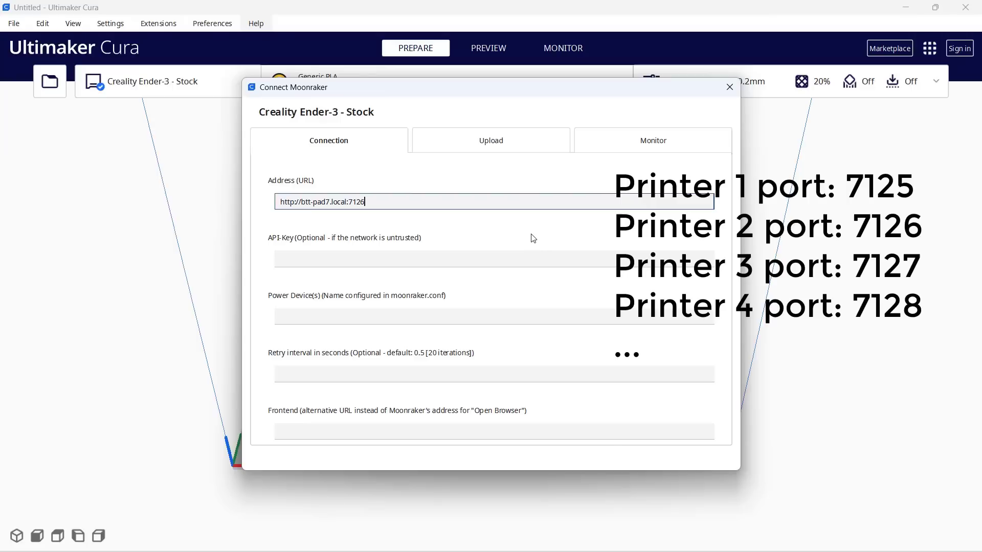
left_click(484, 146)
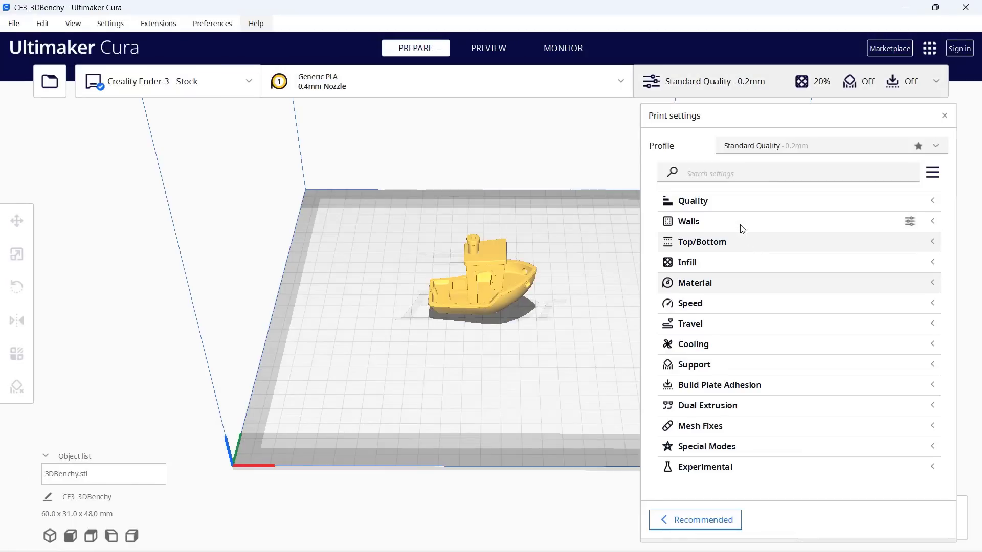
Check the printing temperature and build plate temperature in the Material print settings.
left_click(727, 284)
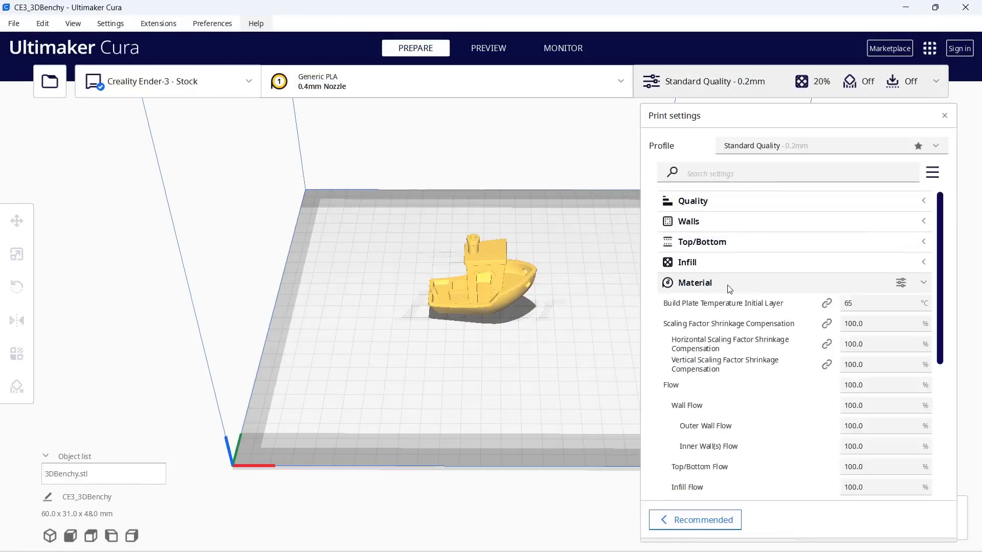
scroll(730, 289, "down", 1)
scroll(730, 290, "down", 1)
left_click(871, 257)
left_click(870, 339)
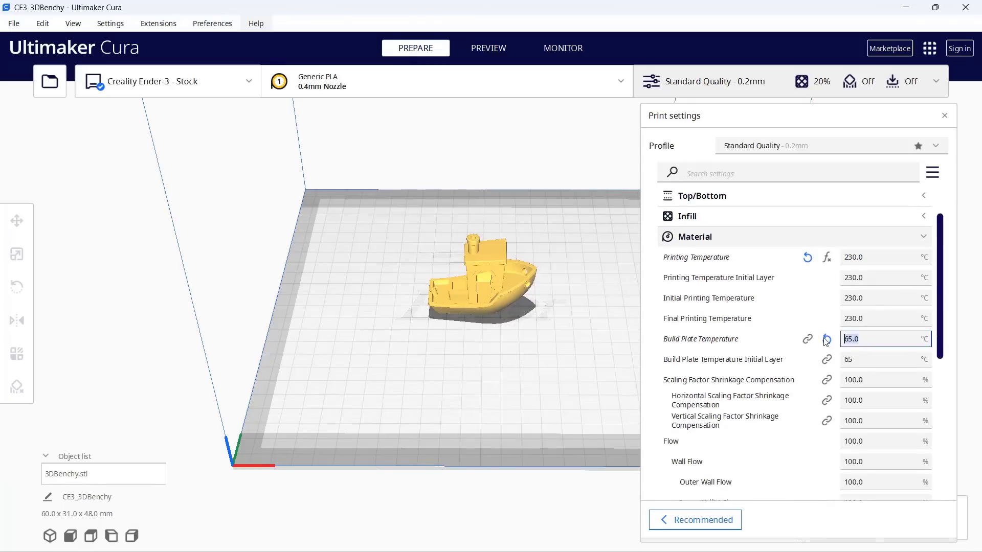
left_click(762, 236)
Check the print speed, print acceleration and initial layer acceleration in the Speed print settings, and close the settings.
left_click(761, 309)
scroll(885, 287, "down", 3)
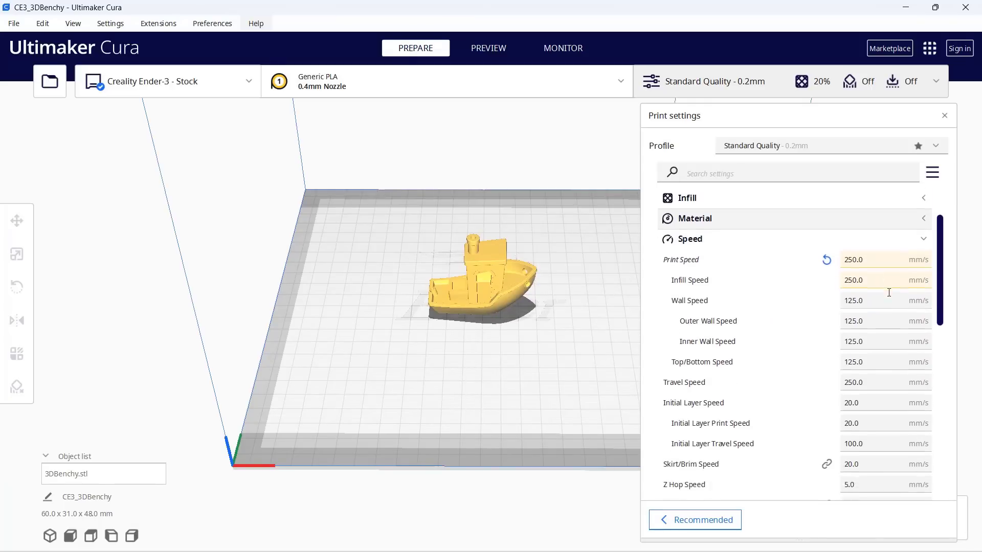
left_click(847, 231)
left_click(878, 232)
scroll(868, 302, "down", 5)
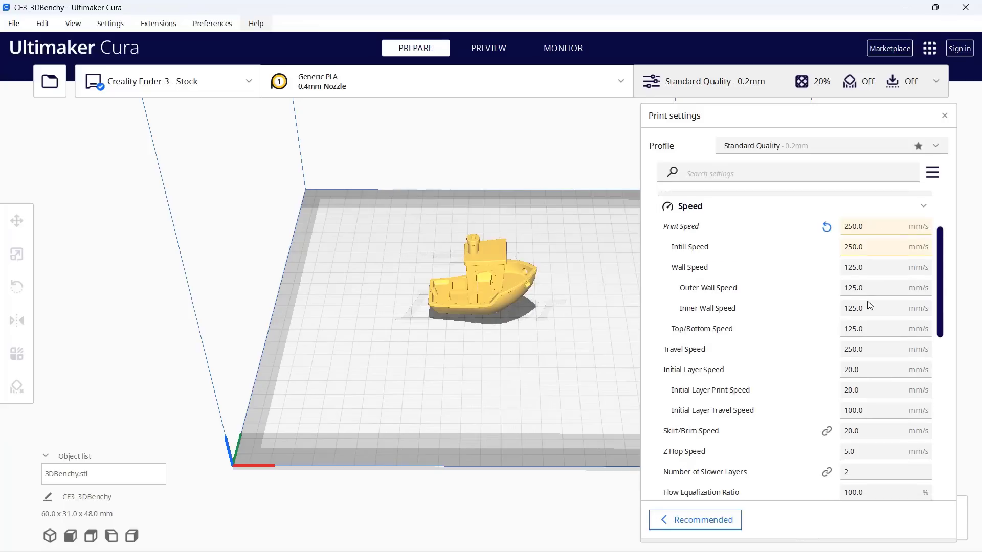
double_click(883, 297)
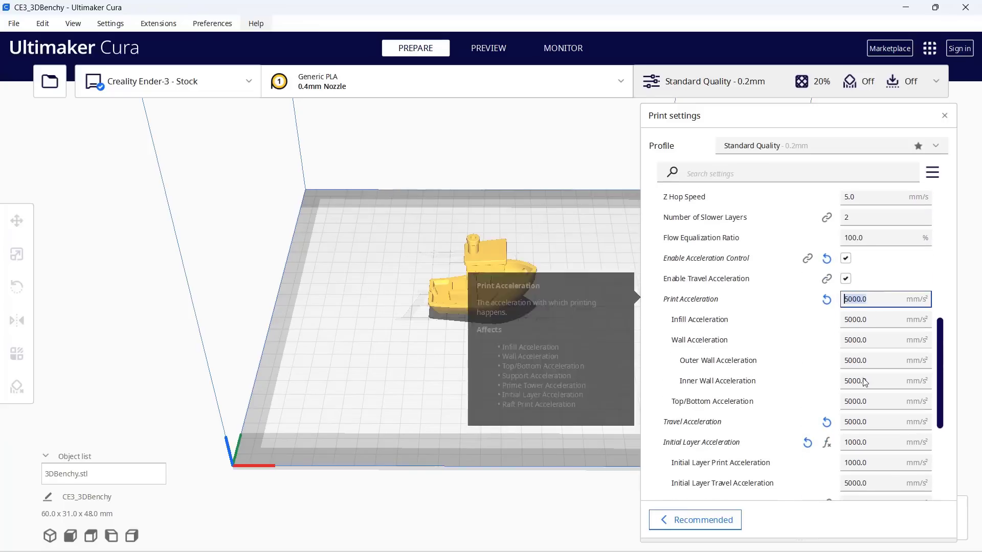
scroll(877, 433, "down", 1)
double_click(874, 437)
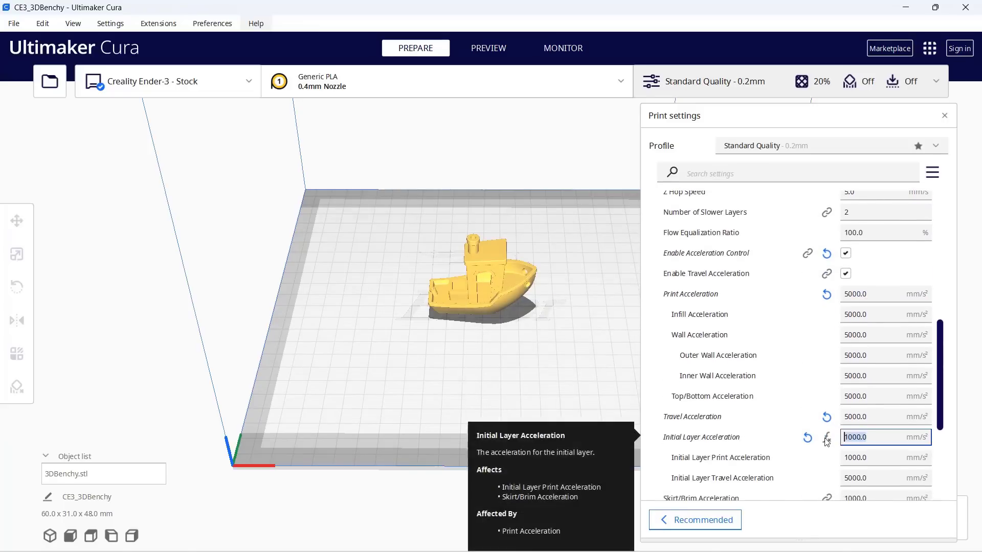
double_click(879, 457)
left_click(944, 116)
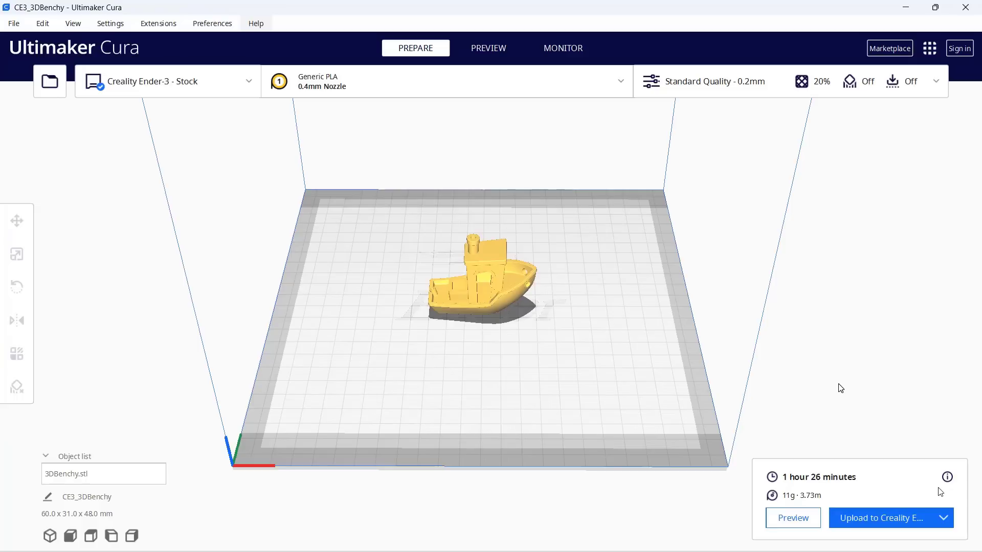
Upload the sliced CE3_3DBenchy.ufp to the Creality Ender-3 through Moonraker with Start print job enabled.
left_click(905, 519)
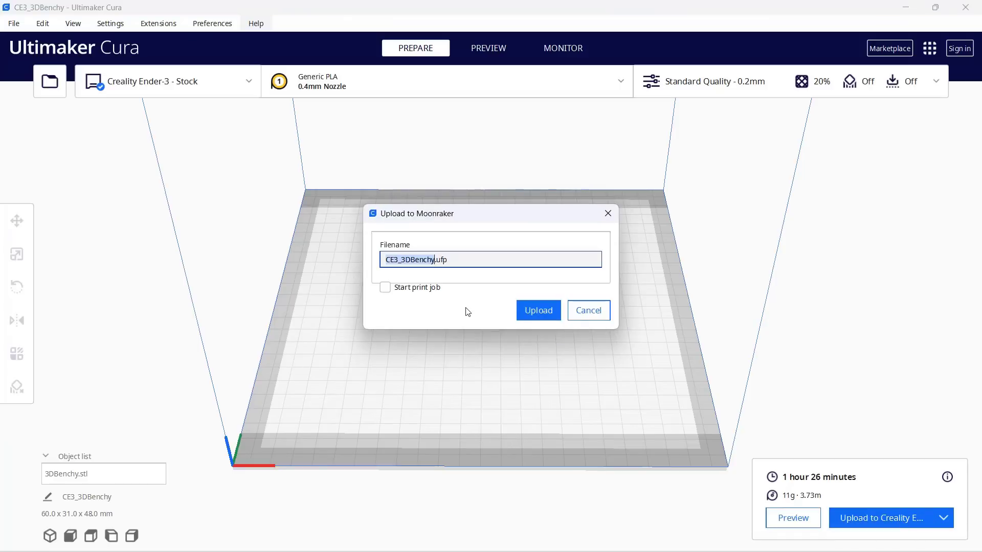
left_click(407, 289)
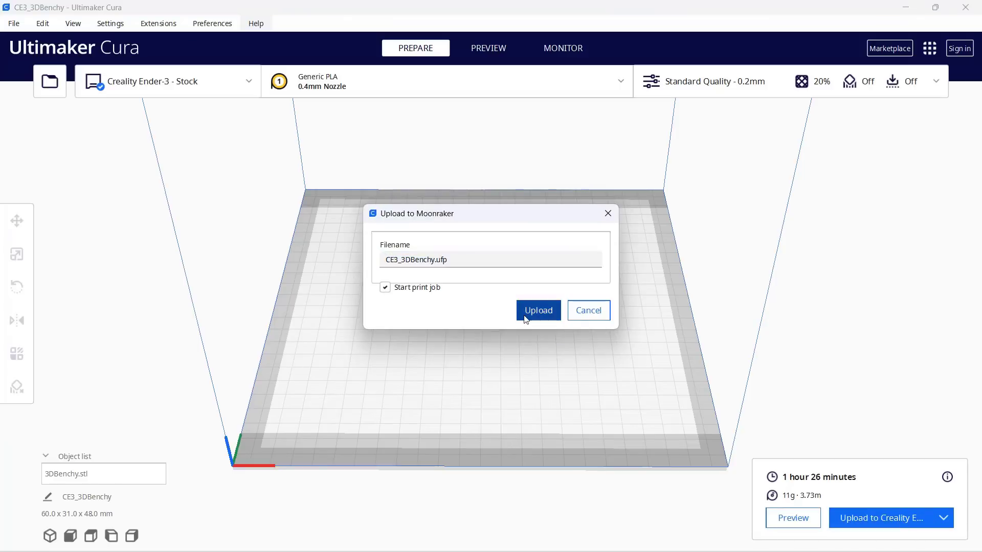